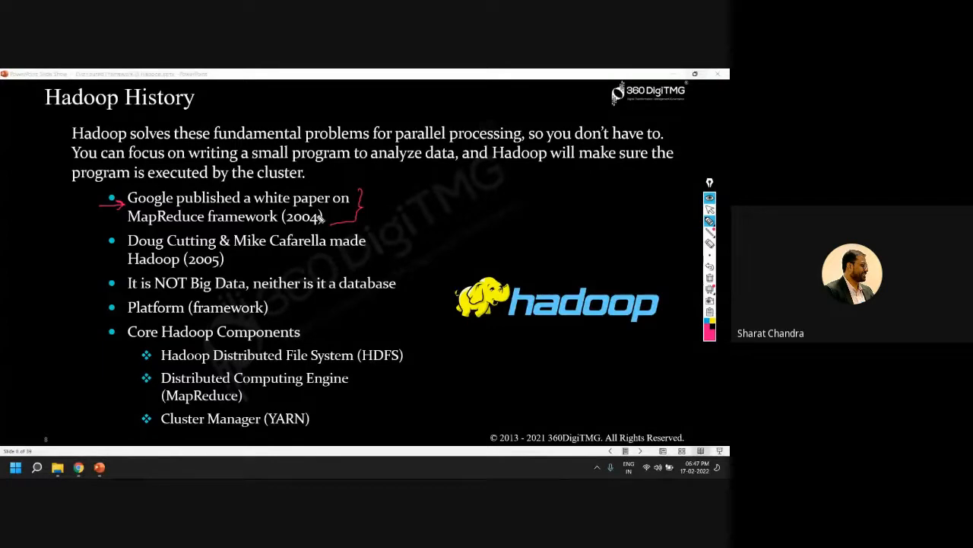
# Mark up the Hadoop History slide by underlining MapReduce, 2004, 2005 and Platform (framework) and linking the first two bullets, and erase all ink
pyautogui.moveTo(127, 224); pyautogui.dragTo(190, 224)
pyautogui.moveTo(287, 225); pyautogui.dragTo(321, 225)
pyautogui.moveTo(89, 215); pyautogui.dragTo(97, 248)
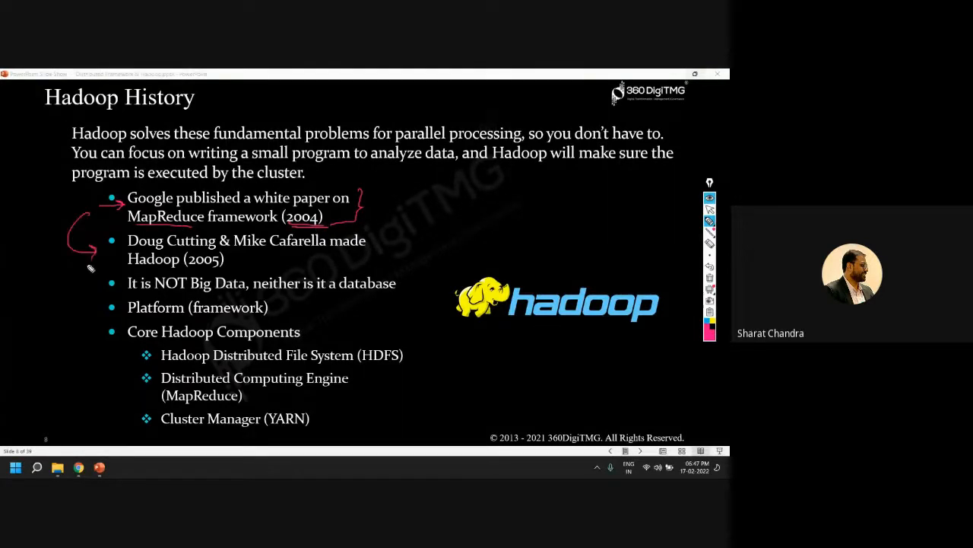
pyautogui.moveTo(186, 267); pyautogui.dragTo(221, 267)
pyautogui.moveTo(133, 220)
pyautogui.mouseDown()
pyautogui.moveTo(120, 249)
pyautogui.moveTo(128, 259)
pyautogui.mouseUp()
pyautogui.moveTo(128, 314); pyautogui.dragTo(267, 319)
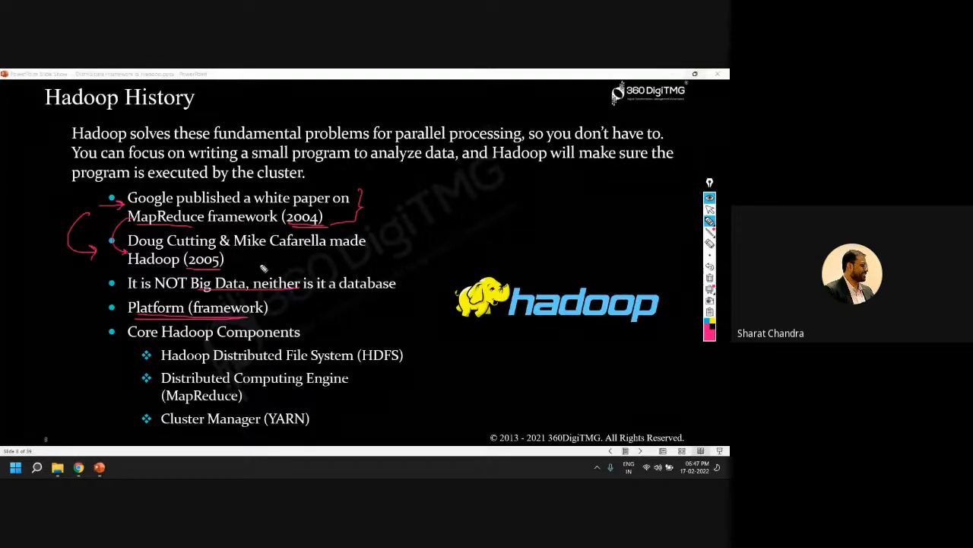
pyautogui.click(708, 279)
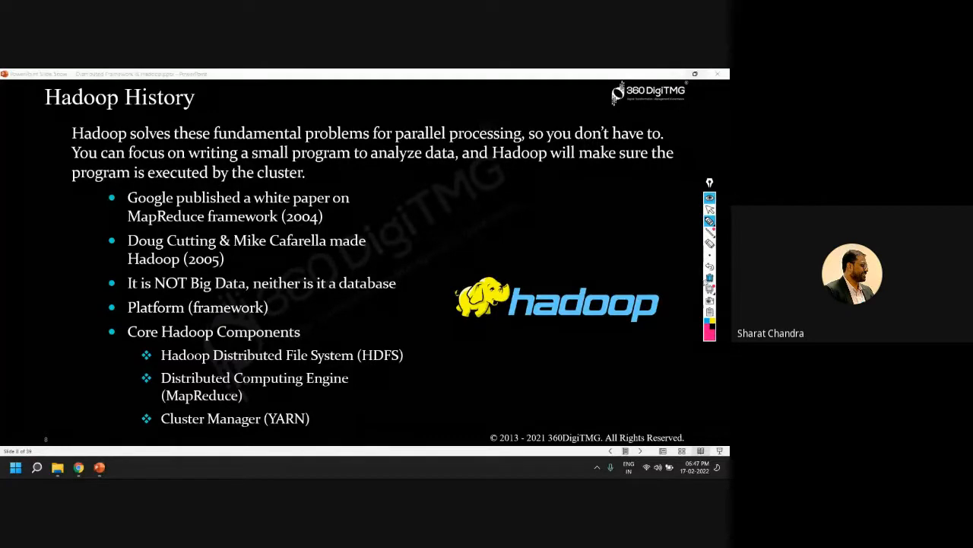
# Draw an arrow from the Hadoop logo to a short handwritten label, beside a frame holding three rows of four small boxes
pyautogui.moveTo(523, 323)
pyautogui.mouseDown()
pyautogui.moveTo(551, 351)
pyautogui.moveTo(576, 355)
pyautogui.moveTo(595, 420)
pyautogui.mouseUp()
pyautogui.moveTo(593, 335)
pyautogui.mouseDown()
pyautogui.moveTo(680, 416)
pyautogui.moveTo(673, 424)
pyautogui.mouseUp()
pyautogui.moveTo(596, 421); pyautogui.dragTo(669, 422)
pyautogui.moveTo(586, 333)
pyautogui.mouseDown()
pyautogui.moveTo(680, 346)
pyautogui.moveTo(684, 415)
pyautogui.moveTo(624, 429)
pyautogui.mouseUp()
pyautogui.moveTo(593, 337)
pyautogui.mouseDown()
pyautogui.moveTo(593, 423)
pyautogui.moveTo(684, 422)
pyautogui.mouseUp()
pyautogui.moveTo(606, 348)
pyautogui.mouseDown()
pyautogui.moveTo(633, 366)
pyautogui.moveTo(658, 354)
pyautogui.moveTo(617, 390)
pyautogui.moveTo(660, 384)
pyautogui.moveTo(663, 394)
pyautogui.moveTo(613, 415)
pyautogui.moveTo(663, 405)
pyautogui.mouseUp()
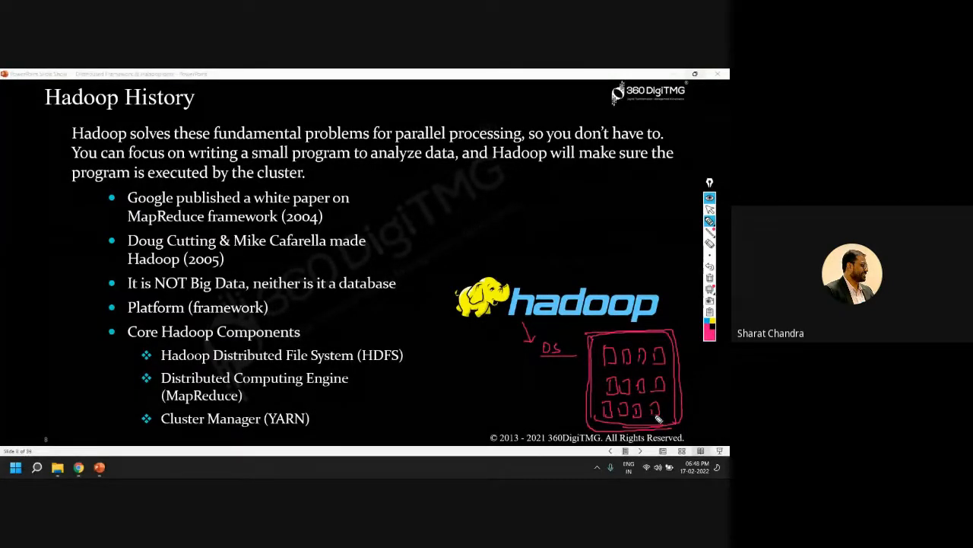
# Add a stick figure with an arrow to the framed boxes, retrace the frame and one box, and underline the Hadoop logo
pyautogui.moveTo(551, 369)
pyautogui.mouseDown()
pyautogui.moveTo(549, 393)
pyautogui.moveTo(561, 403)
pyautogui.moveTo(581, 385)
pyautogui.mouseUp()
pyautogui.moveTo(591, 340)
pyautogui.mouseDown()
pyautogui.moveTo(593, 426)
pyautogui.moveTo(613, 437)
pyautogui.moveTo(635, 429)
pyautogui.mouseUp()
pyautogui.moveTo(641, 350)
pyautogui.mouseDown()
pyautogui.moveTo(643, 362)
pyautogui.moveTo(642, 350)
pyautogui.mouseUp()
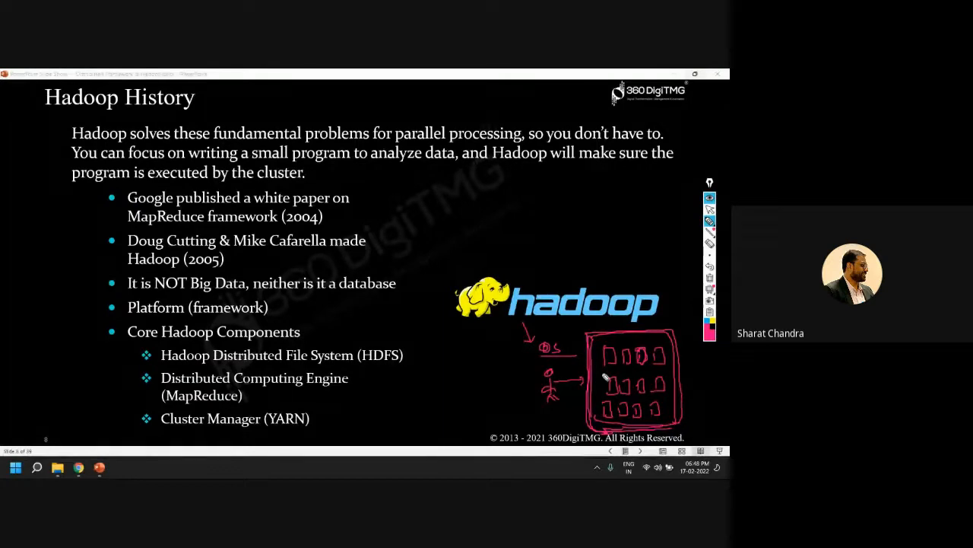
pyautogui.moveTo(491, 321); pyautogui.dragTo(570, 319)
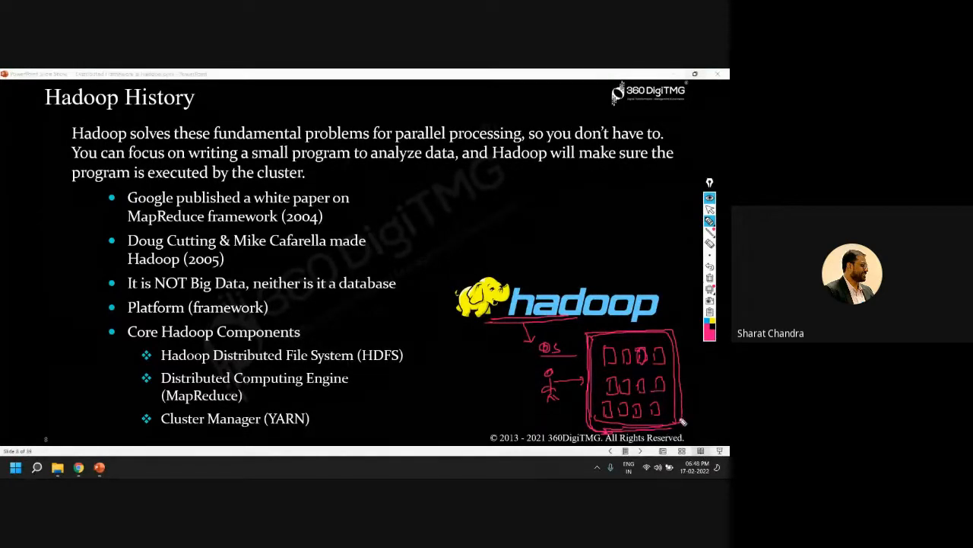
# Annotate the core components with "Storage", "processing" and "Yet Another Resource Negotiator", underline both MapReduce mentions, and erase all ink
pyautogui.moveTo(424, 353); pyautogui.dragTo(409, 354)
pyautogui.moveTo(414, 350); pyautogui.dragTo(479, 359)
pyautogui.moveTo(361, 381)
pyautogui.mouseDown()
pyautogui.moveTo(444, 384)
pyautogui.moveTo(453, 402)
pyautogui.moveTo(465, 390)
pyautogui.mouseUp()
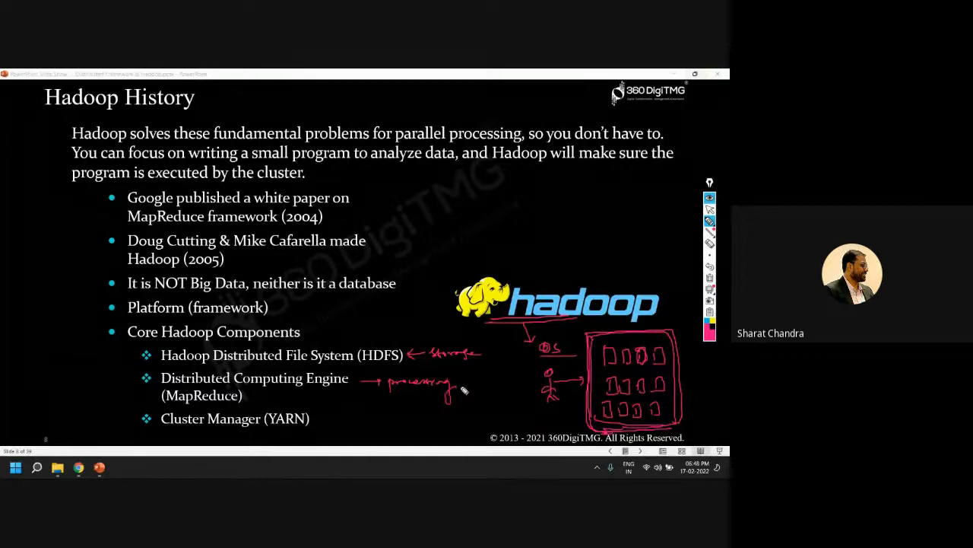
pyautogui.moveTo(129, 225); pyautogui.dragTo(202, 225)
pyautogui.moveTo(165, 404); pyautogui.dragTo(238, 404)
pyautogui.moveTo(365, 376); pyautogui.dragTo(358, 381)
pyautogui.moveTo(420, 350); pyautogui.dragTo(426, 354)
pyautogui.moveTo(332, 416)
pyautogui.mouseDown()
pyautogui.moveTo(334, 434)
pyautogui.moveTo(380, 418)
pyautogui.moveTo(398, 427)
pyautogui.moveTo(444, 417)
pyautogui.moveTo(576, 423)
pyautogui.mouseUp()
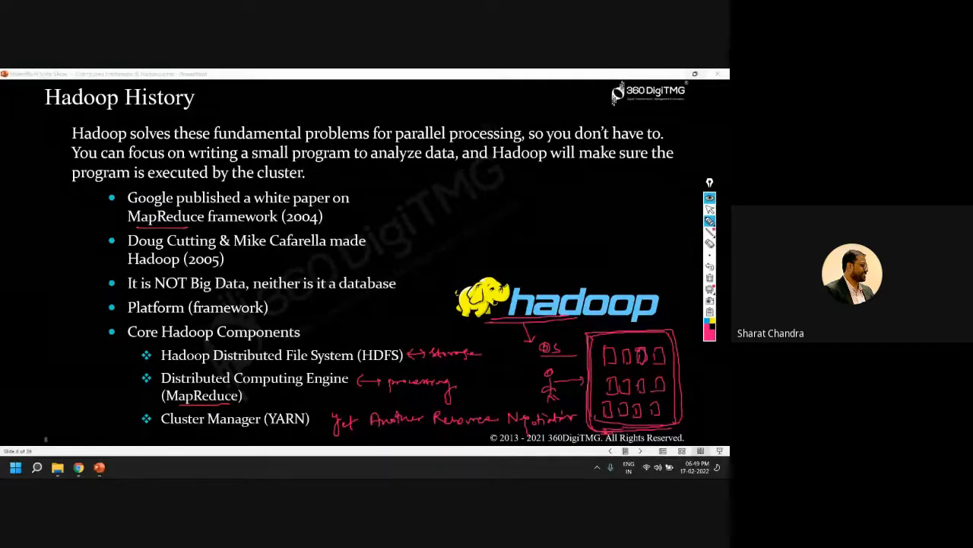
pyautogui.click(710, 278)
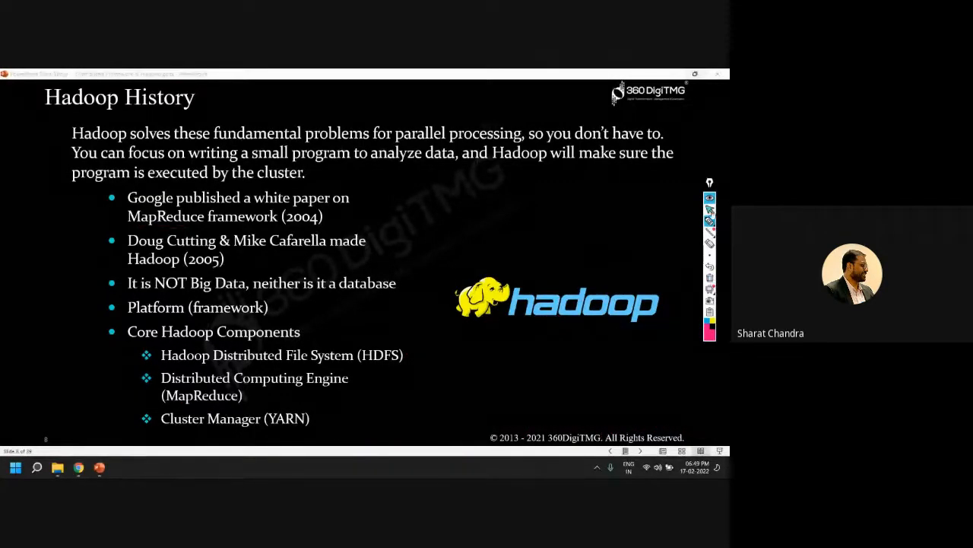
# Leave drawing mode and advance to the Why Hadoop slide, revealing all bullets through Fault-tolerance
pyautogui.click(711, 210)
pyautogui.click(590, 232)
pyautogui.scroll(1, 590, 232)
pyautogui.scroll(-5, 590, 232)
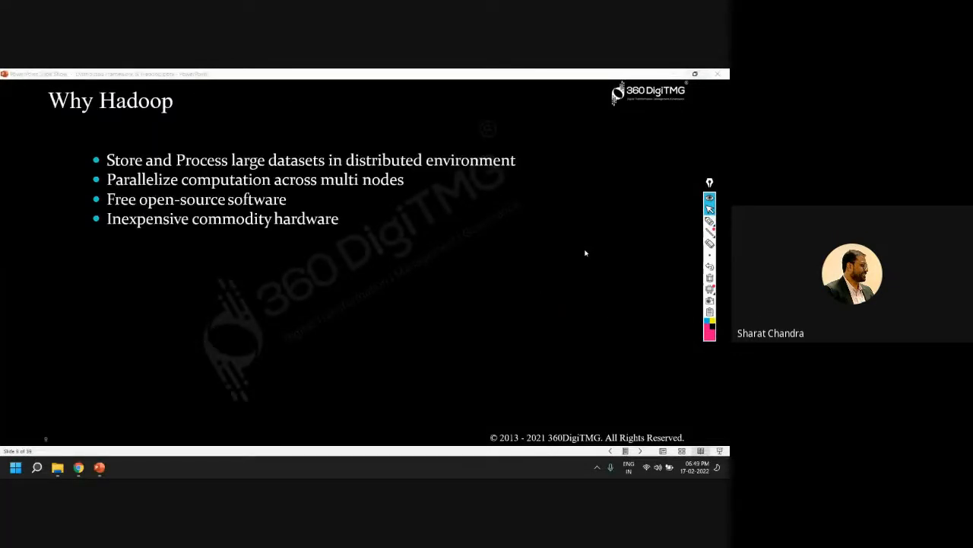
pyautogui.scroll(-5, 586, 254)
pyautogui.scroll(-1, 584, 255)
pyautogui.scroll(1, 584, 255)
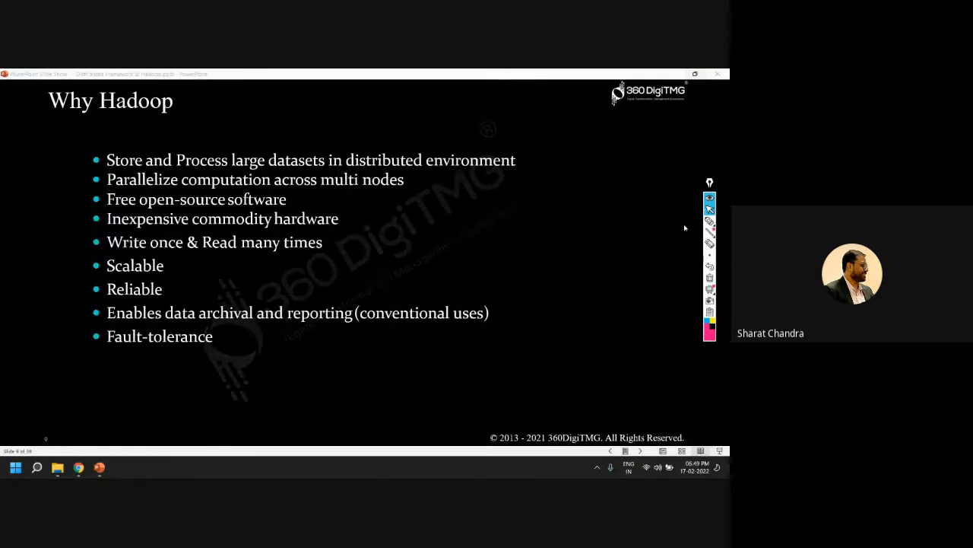
# Mark the storage, open-source, hardware, Scalable, Reliable and Fault-tolerance bullets with arrows, and underline Parallelize and Fault-tolerance
pyautogui.click(709, 220)
pyautogui.moveTo(65, 162); pyautogui.dragTo(95, 161)
pyautogui.moveTo(94, 190); pyautogui.dragTo(128, 190)
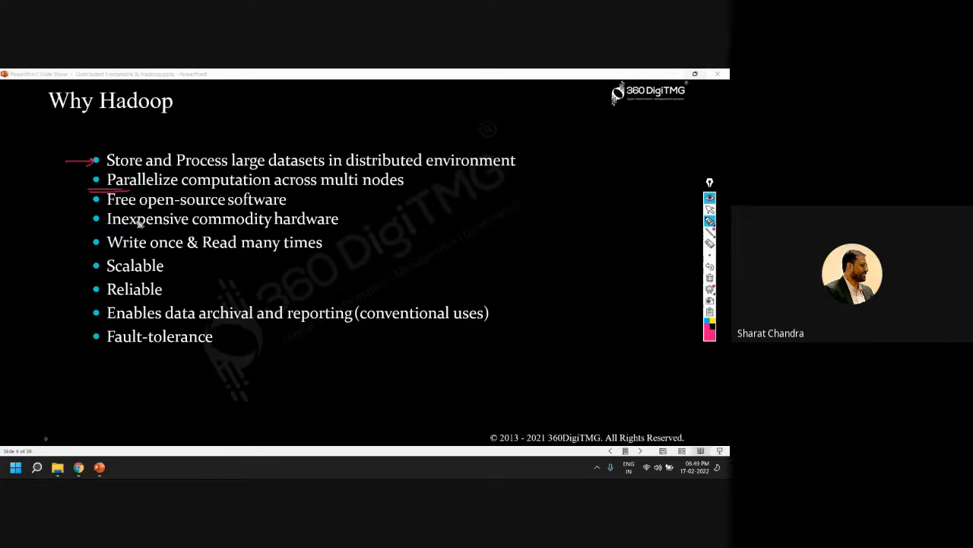
pyautogui.moveTo(74, 204)
pyautogui.mouseDown()
pyautogui.moveTo(99, 201)
pyautogui.moveTo(99, 219)
pyautogui.mouseUp()
pyautogui.moveTo(71, 266)
pyautogui.mouseDown()
pyautogui.moveTo(93, 265)
pyautogui.moveTo(74, 302)
pyautogui.mouseUp()
pyautogui.moveTo(76, 340); pyautogui.dragTo(88, 348)
pyautogui.moveTo(124, 348); pyautogui.dragTo(170, 348)
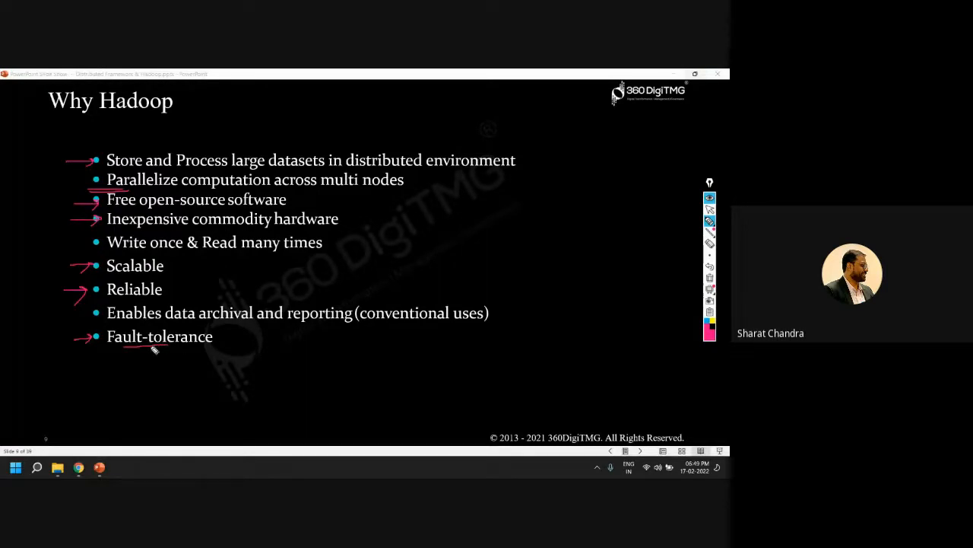
# Connect the Read many times and reporting bullets with arrows, underline Write once, and erase all ink
pyautogui.moveTo(359, 275)
pyautogui.mouseDown()
pyautogui.moveTo(317, 308)
pyautogui.moveTo(330, 304)
pyautogui.mouseUp()
pyautogui.moveTo(324, 245)
pyautogui.mouseDown()
pyautogui.moveTo(352, 282)
pyautogui.moveTo(324, 245)
pyautogui.moveTo(342, 244)
pyautogui.mouseUp()
pyautogui.moveTo(130, 255); pyautogui.dragTo(195, 257)
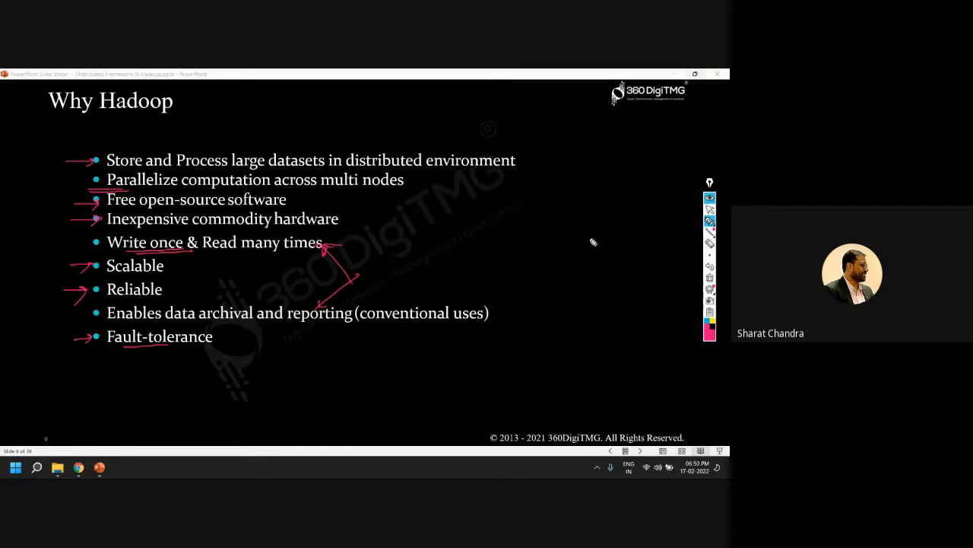
pyautogui.click(709, 278)
pyautogui.click(710, 210)
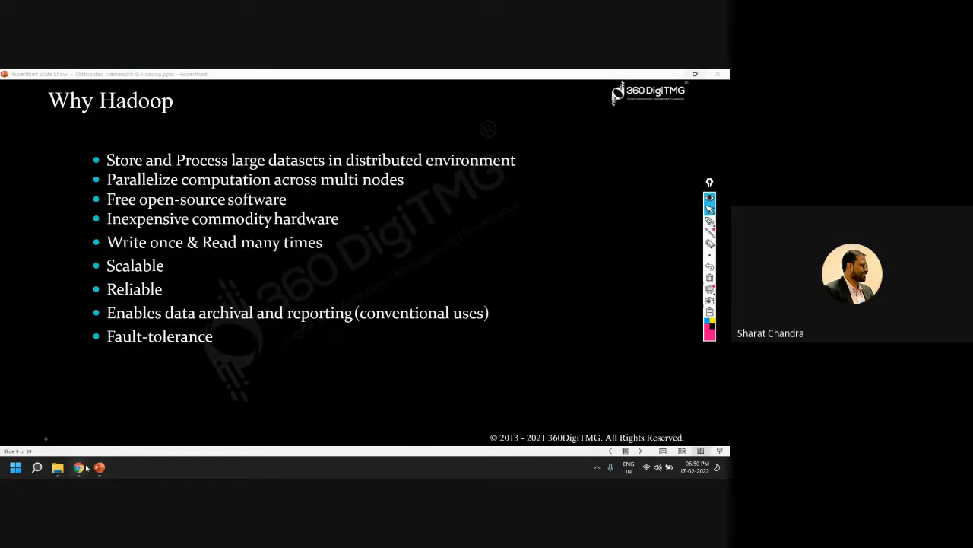
# Switch to the Chrome window, search for "google cloud" in a new tab, and open the Google Cloud Platform result
pyautogui.moveTo(78, 467)
pyautogui.click(109, 407)
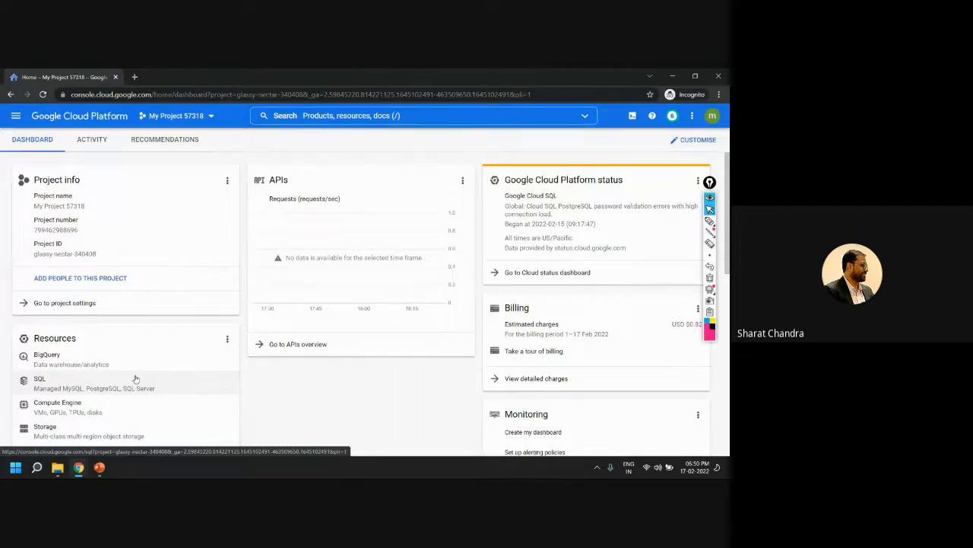
pyautogui.click(134, 77)
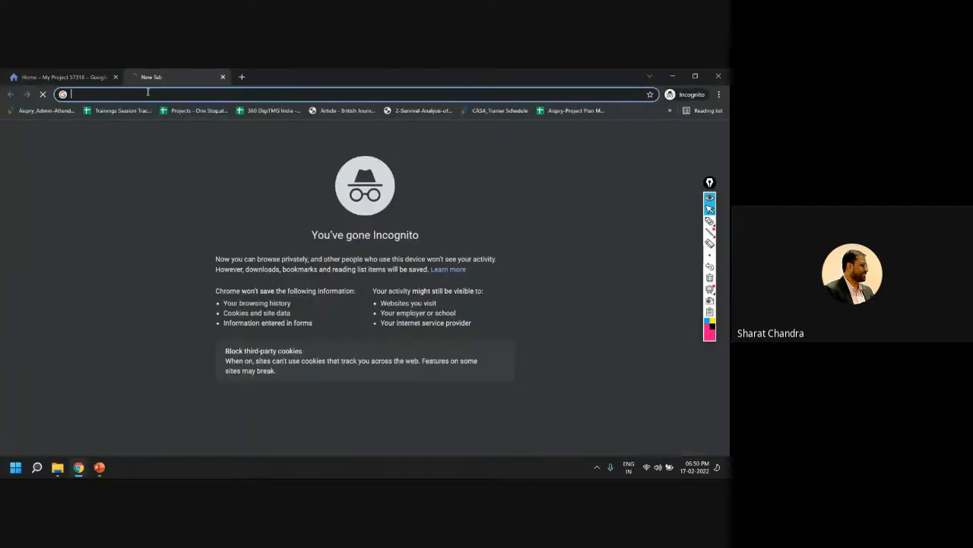
pyautogui.write('go')
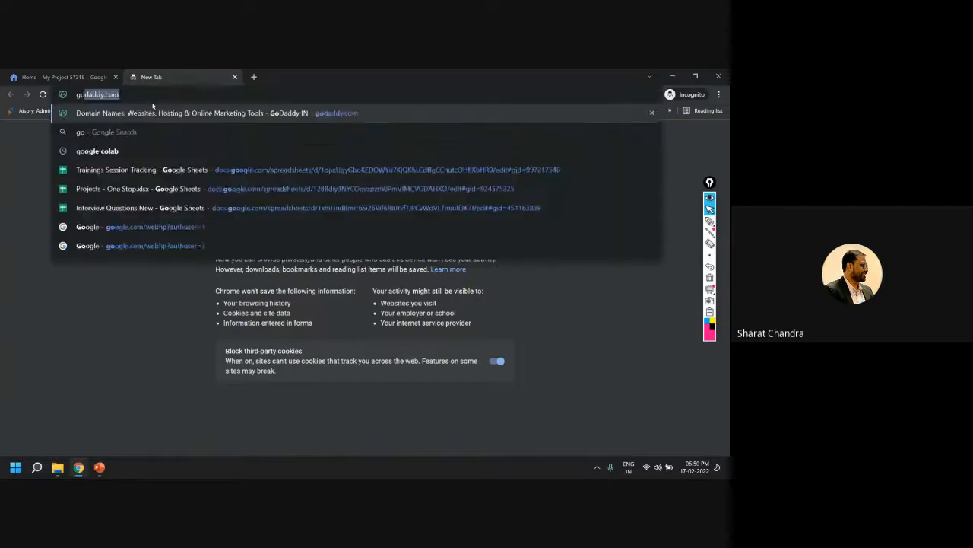
pyautogui.write('ogle cloud')
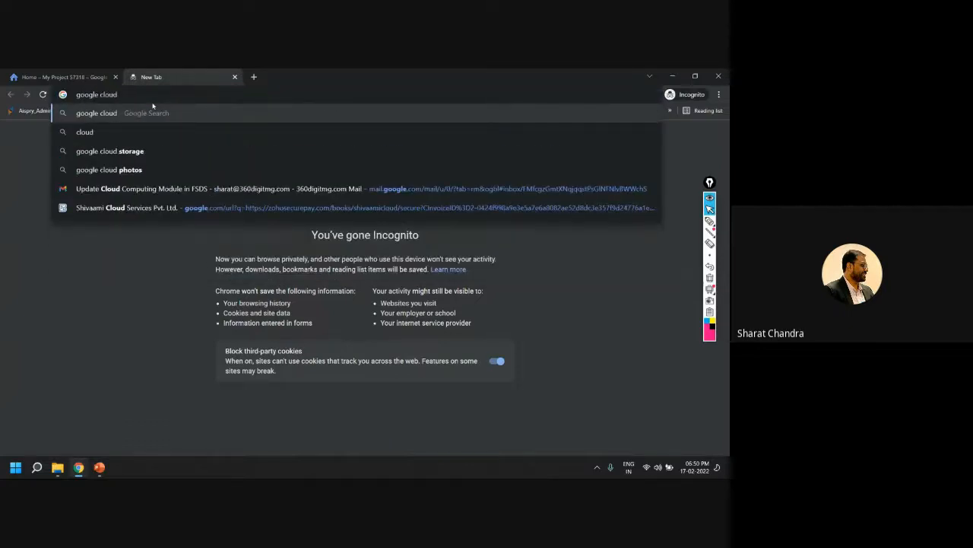
pyautogui.press('Return')
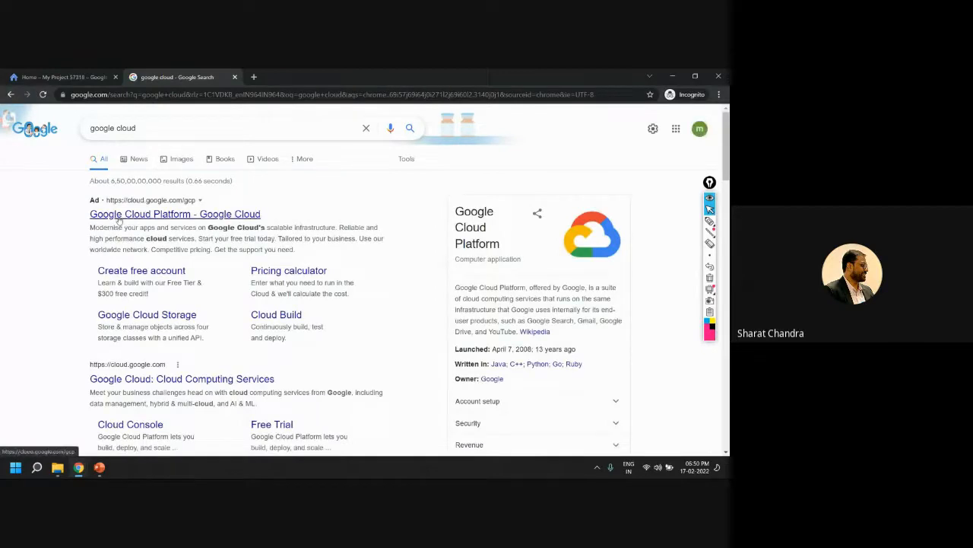
pyautogui.click(184, 217)
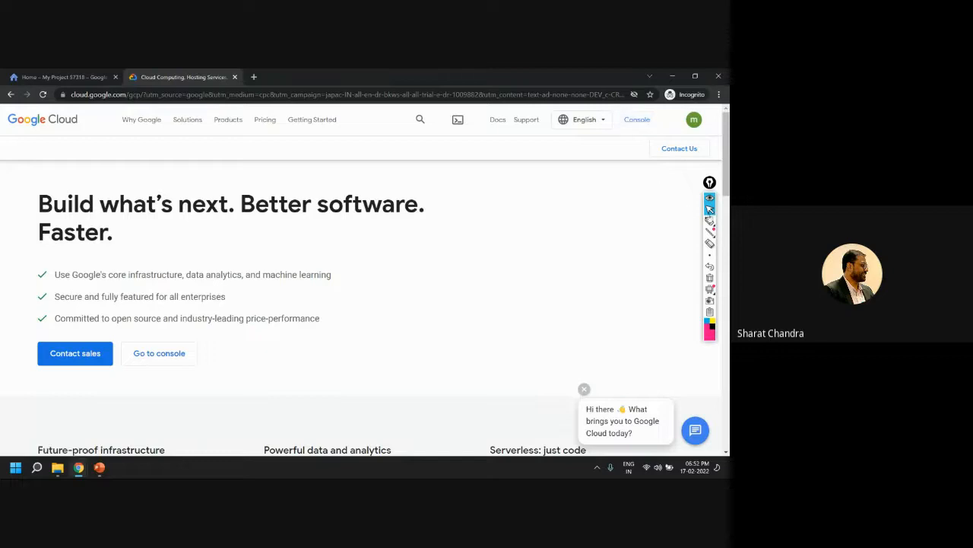
# Circle the Console and Go to console links on the Google Cloud page, and erase the ink
pyautogui.click(710, 221)
pyautogui.moveTo(626, 111); pyautogui.dragTo(629, 114)
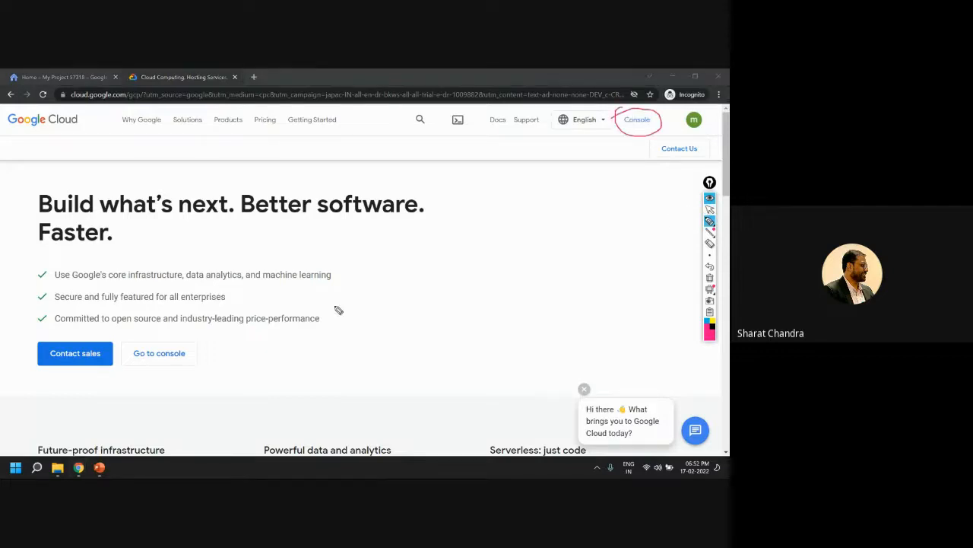
pyautogui.moveTo(156, 352)
pyautogui.mouseDown()
pyautogui.moveTo(221, 352)
pyautogui.moveTo(67, 376)
pyautogui.mouseUp()
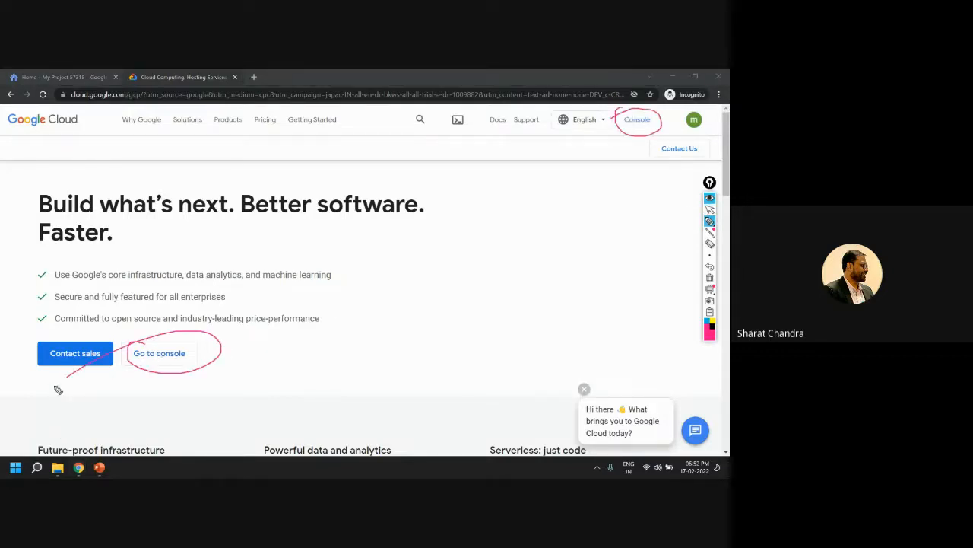
pyautogui.click(709, 209)
pyautogui.scroll(-20, 312, 303)
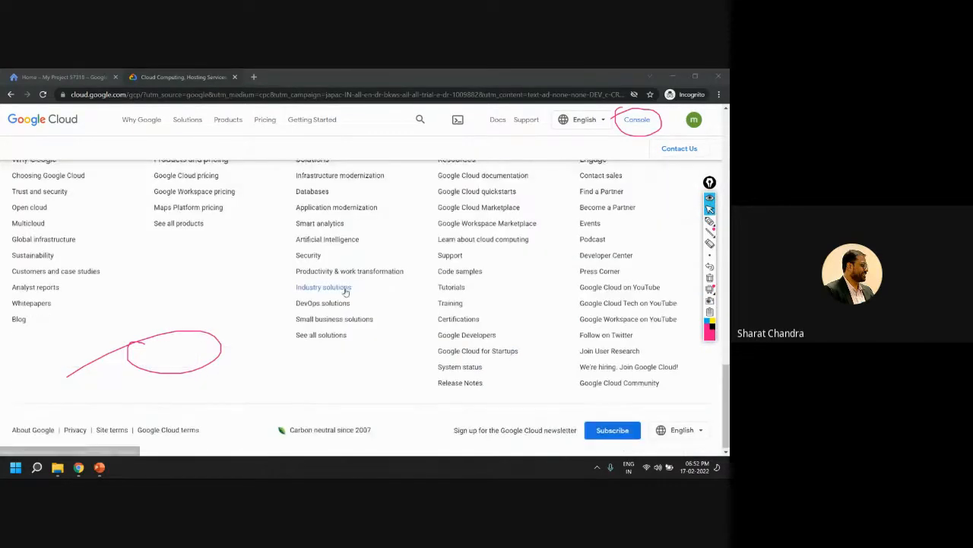
pyautogui.scroll(5, 376, 314)
pyautogui.scroll(3, 395, 318)
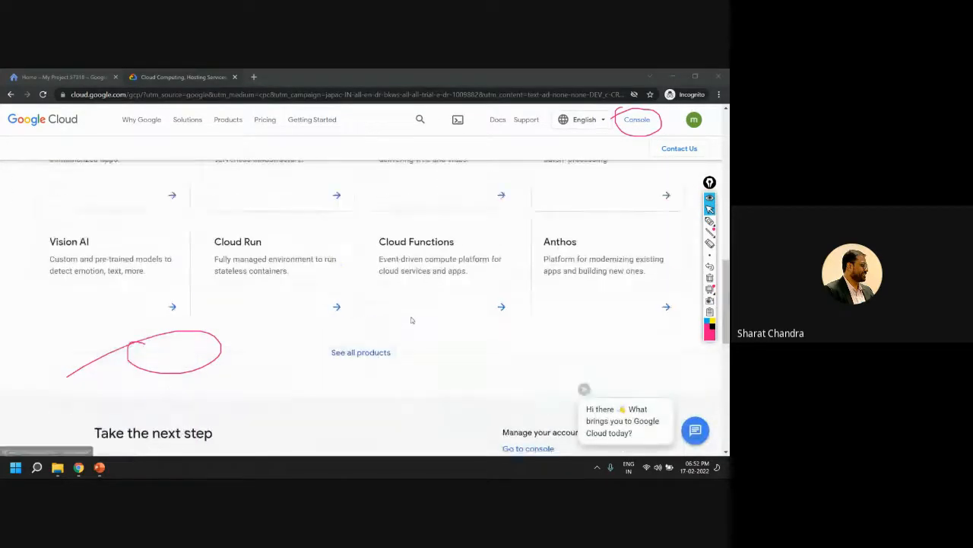
pyautogui.scroll(3, 411, 320)
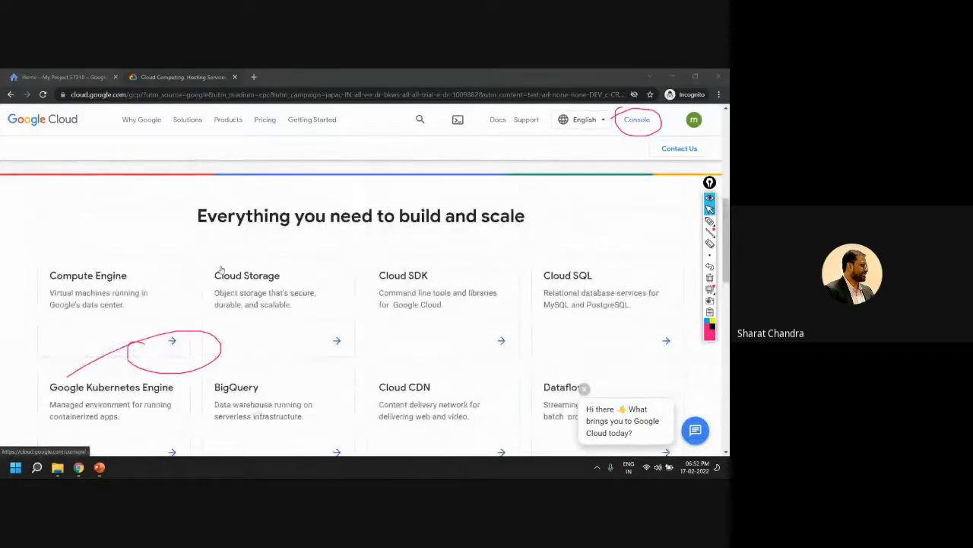
pyautogui.click(710, 278)
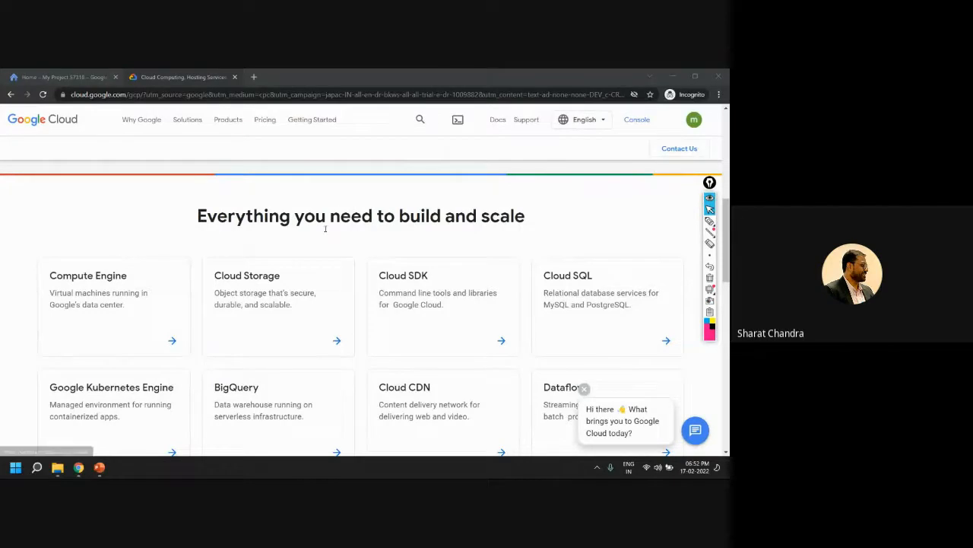
# Open the Google Cloud console from the landing page's main section
pyautogui.scroll(-3, 308, 304)
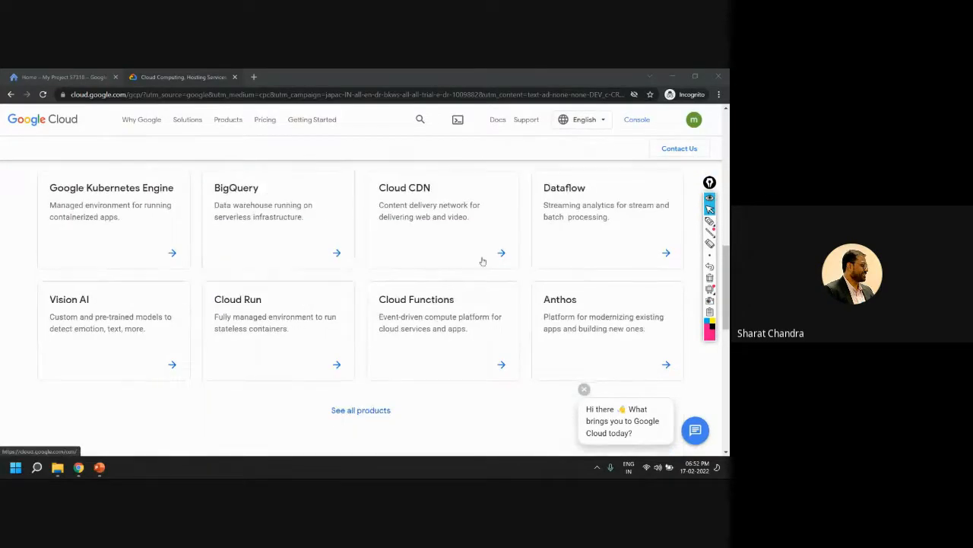
pyautogui.scroll(10, 475, 286)
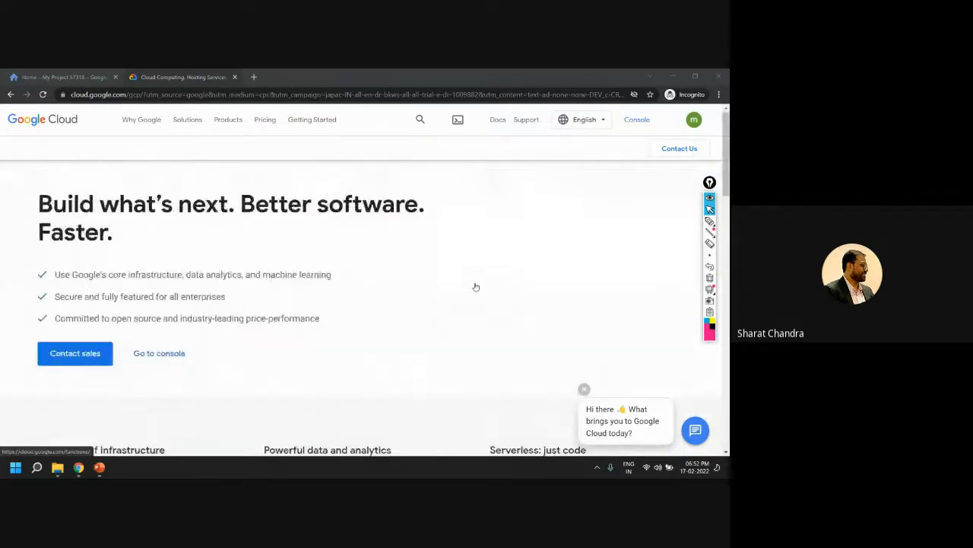
pyautogui.click(163, 355)
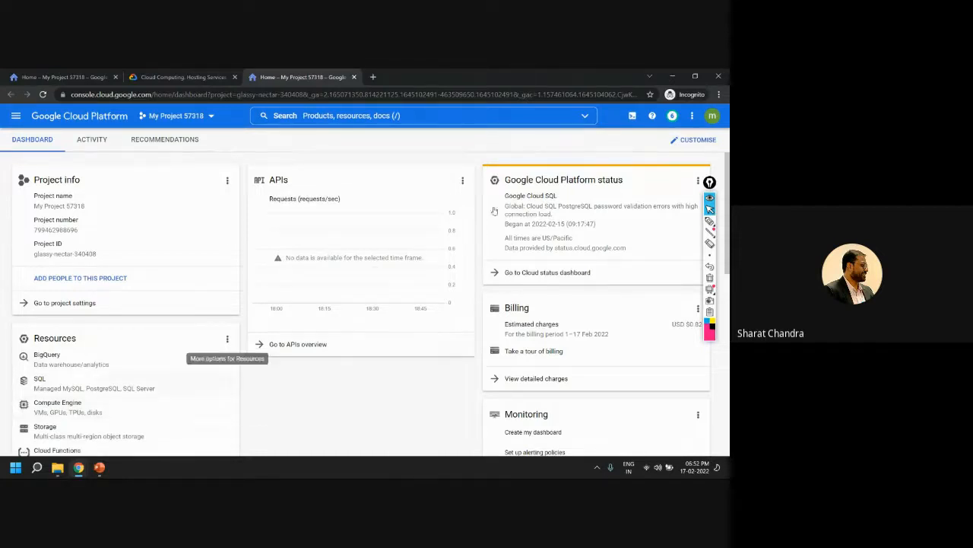
# Mark the project name in the Project info card with the annotation pen, and erase the ink
pyautogui.moveTo(709, 221)
pyautogui.click(674, 224)
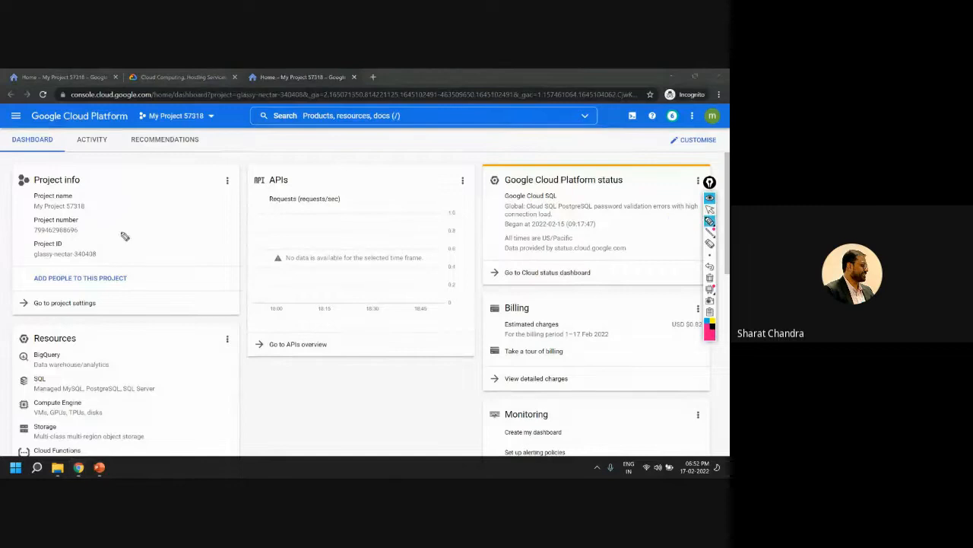
pyautogui.moveTo(108, 214); pyautogui.dragTo(142, 200)
pyautogui.moveTo(91, 196); pyautogui.dragTo(111, 184)
pyautogui.click(710, 280)
pyautogui.click(710, 208)
# Close the earlier duplicate console tab, and point out the dashboard's navigation menu with a drawn arrow and circle
pyautogui.click(115, 77)
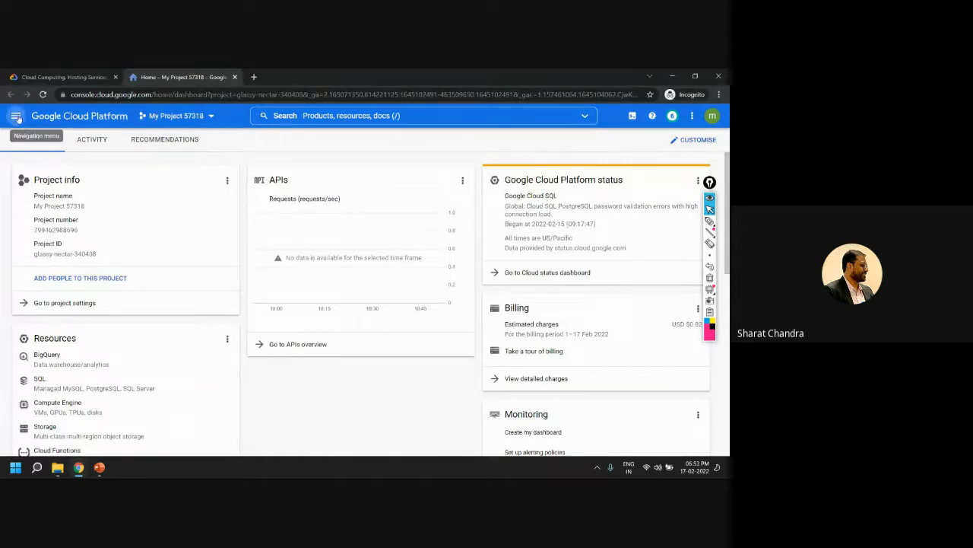
pyautogui.click(710, 221)
pyautogui.moveTo(162, 183)
pyautogui.mouseDown()
pyautogui.moveTo(34, 149)
pyautogui.moveTo(17, 109)
pyautogui.moveTo(13, 118)
pyautogui.mouseUp()
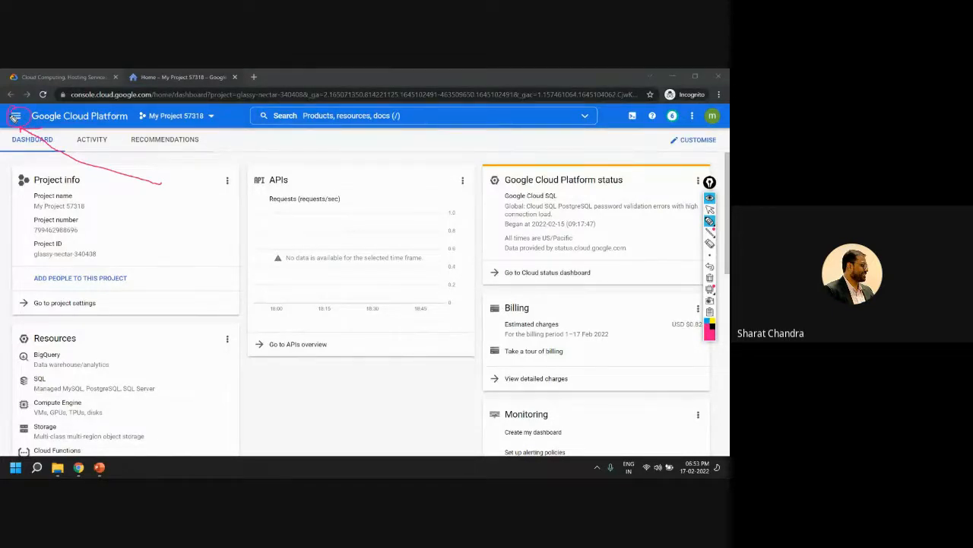
# Leave drawing mode and open the console's navigation menu to browse its product list
pyautogui.click(710, 209)
pyautogui.click(16, 115)
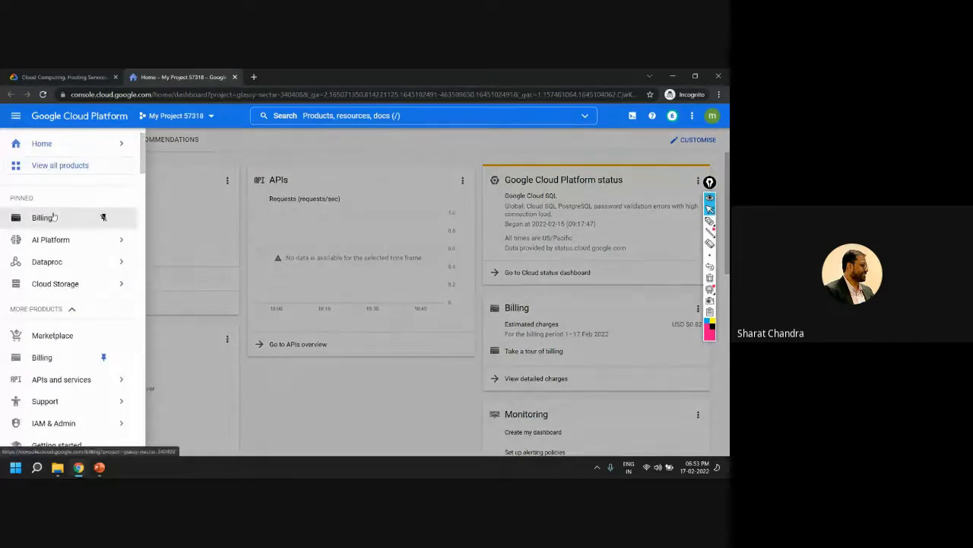
pyautogui.scroll(-2, 73, 240)
pyautogui.scroll(1, 66, 230)
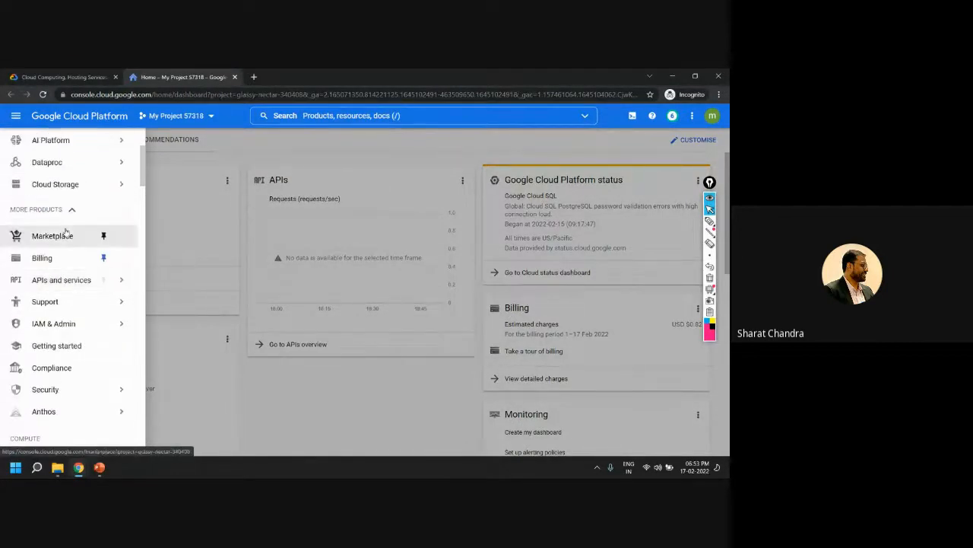
# Examine the navigation menu's product categories from Compute through Networking and Tools to the Big Data section with Dataproc
pyautogui.scroll(-2, 46, 274)
pyautogui.scroll(-1, 57, 293)
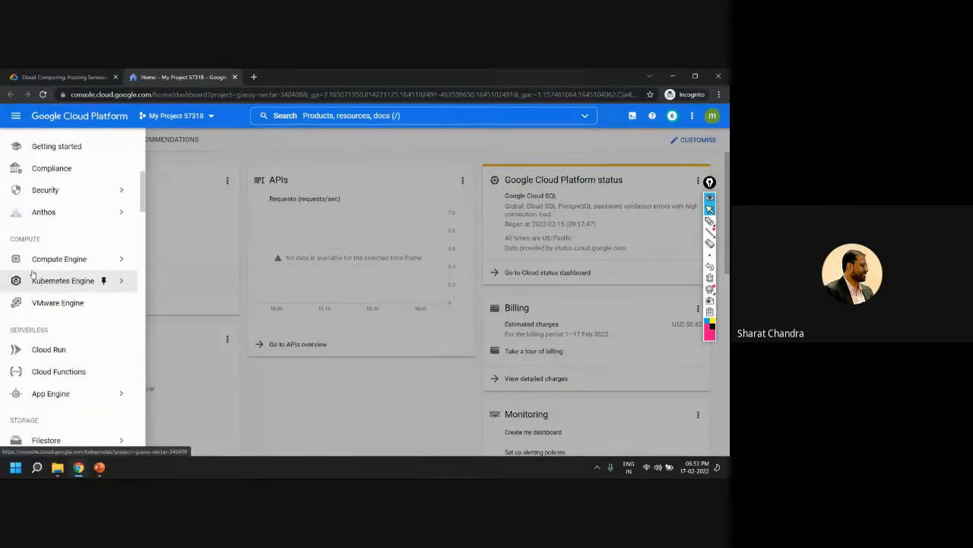
pyautogui.scroll(-1, 23, 292)
pyautogui.scroll(-5, 23, 319)
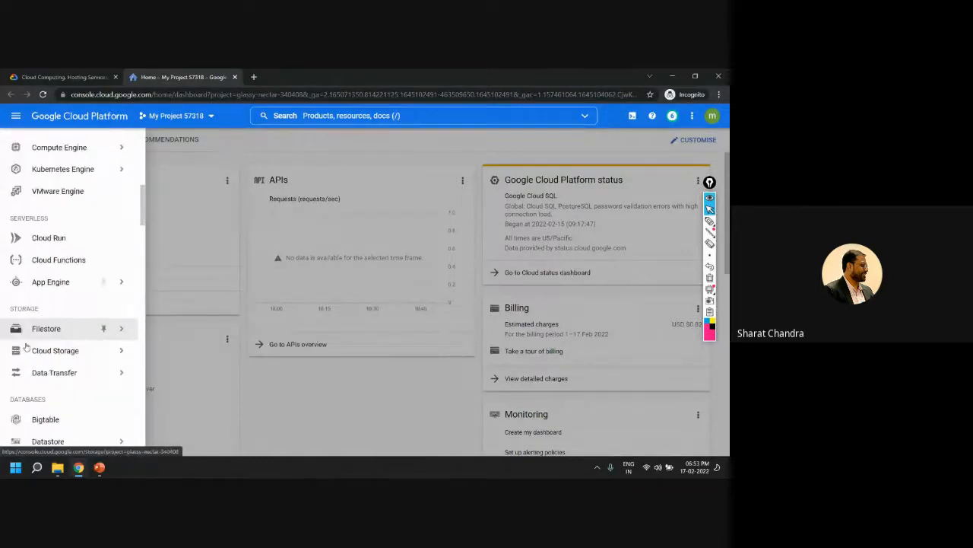
pyautogui.scroll(-5, 41, 348)
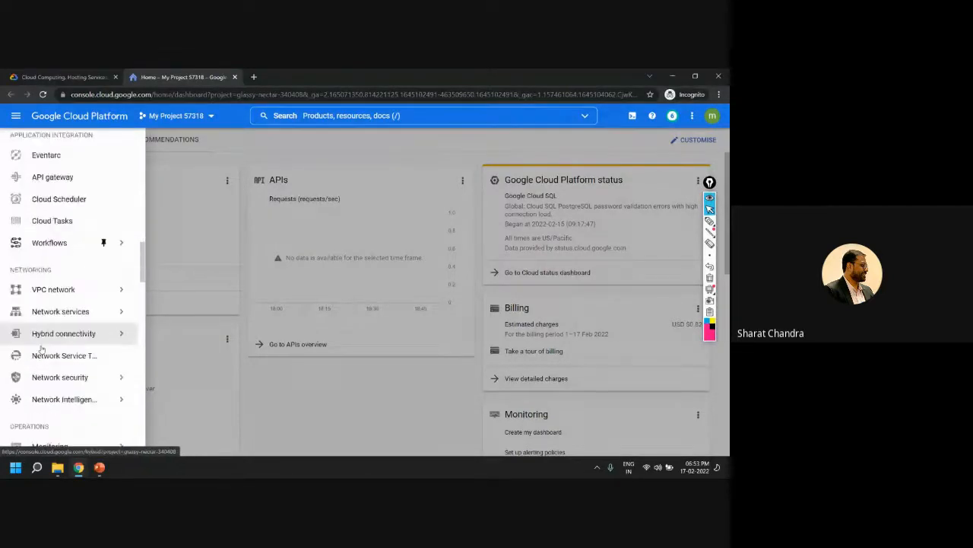
pyautogui.scroll(-3, 40, 349)
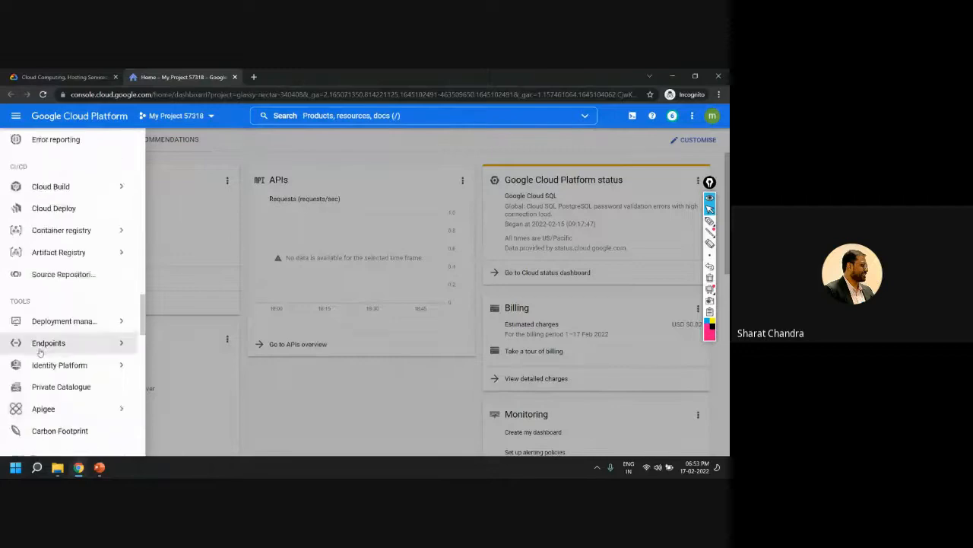
pyautogui.scroll(1, 39, 349)
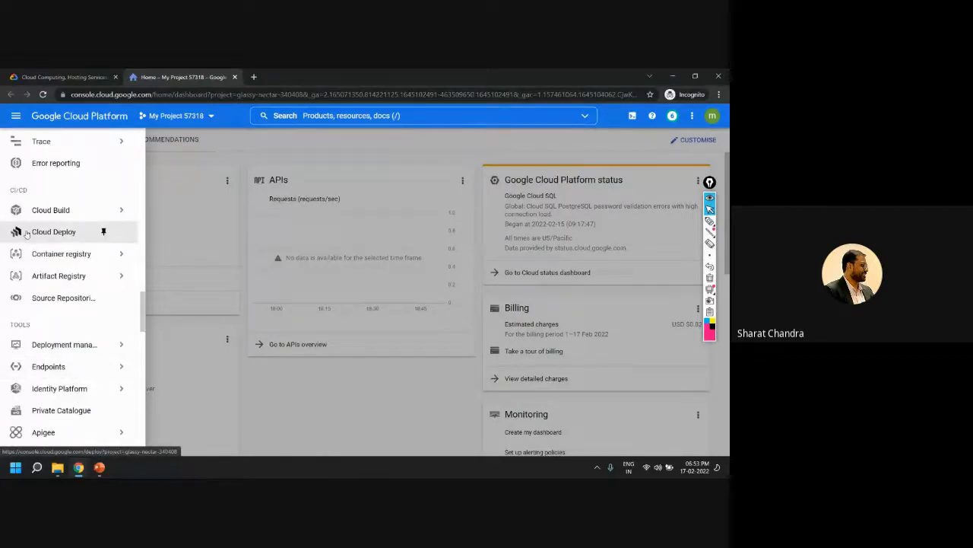
pyautogui.scroll(-2, 25, 276)
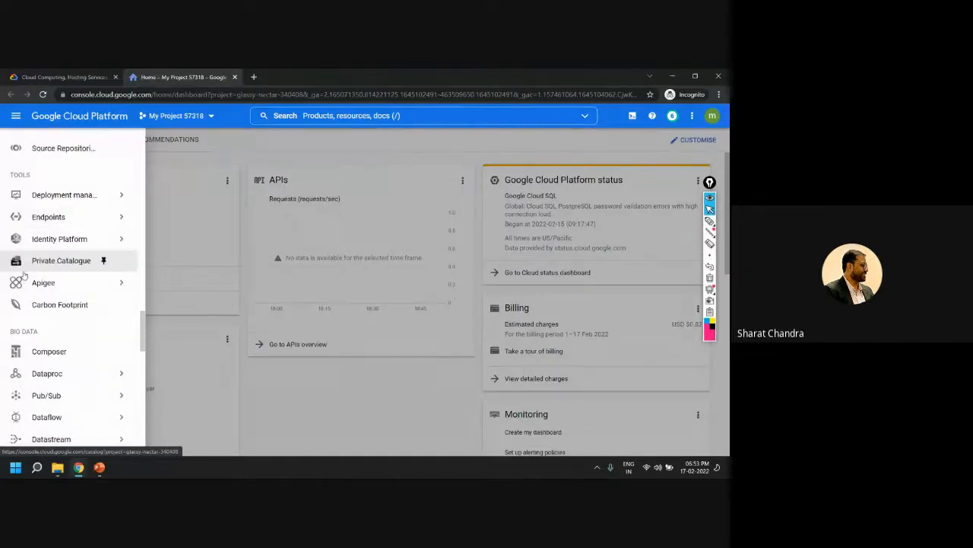
pyautogui.scroll(-2, 30, 289)
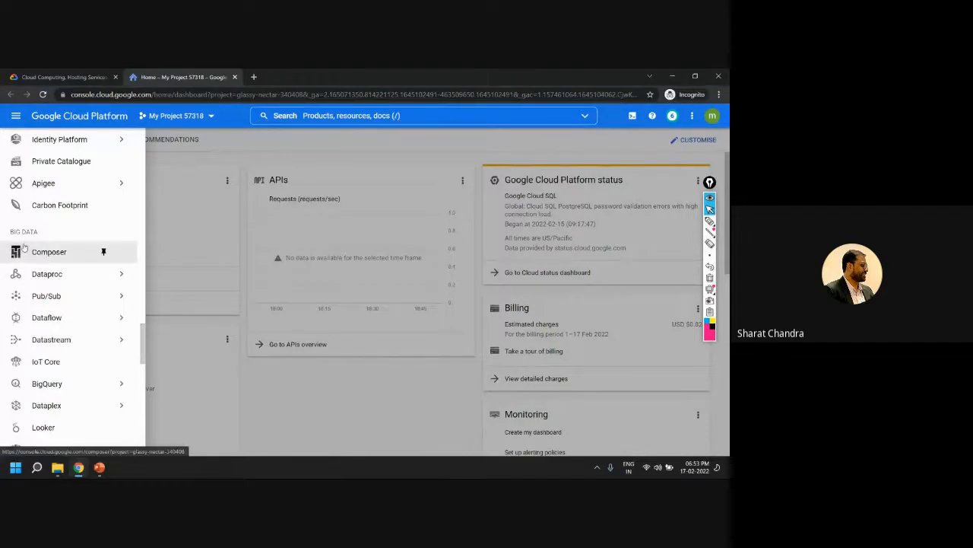
pyautogui.moveTo(42, 279)
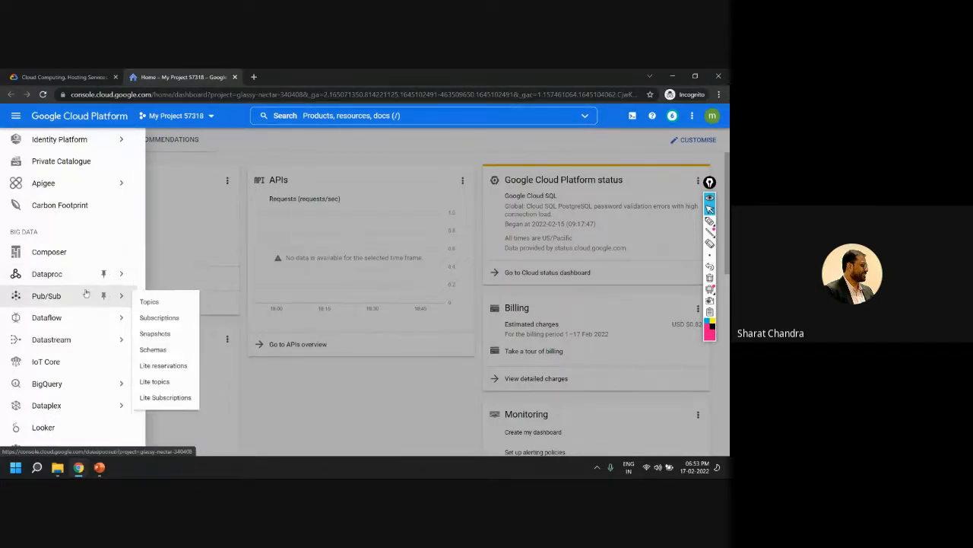
# Return to the pinned products and view the Dataproc and Cloud Storage submenus
pyautogui.scroll(10, 53, 276)
pyautogui.scroll(10, 52, 277)
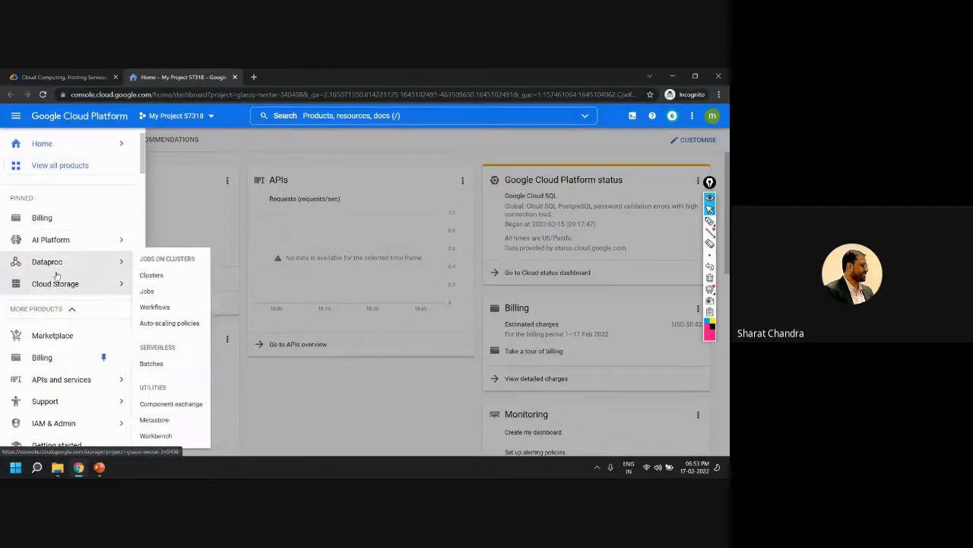
pyautogui.moveTo(66, 263)
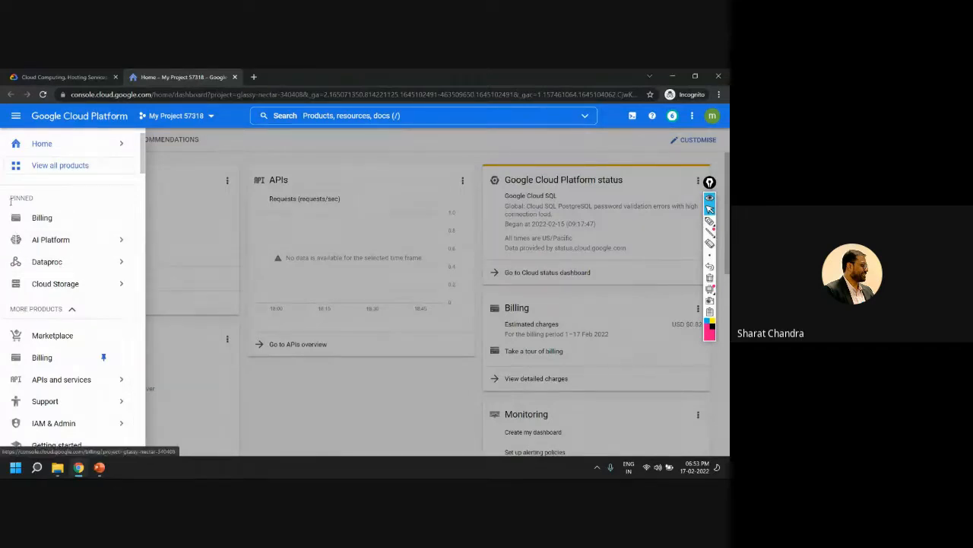
pyautogui.moveTo(69, 286)
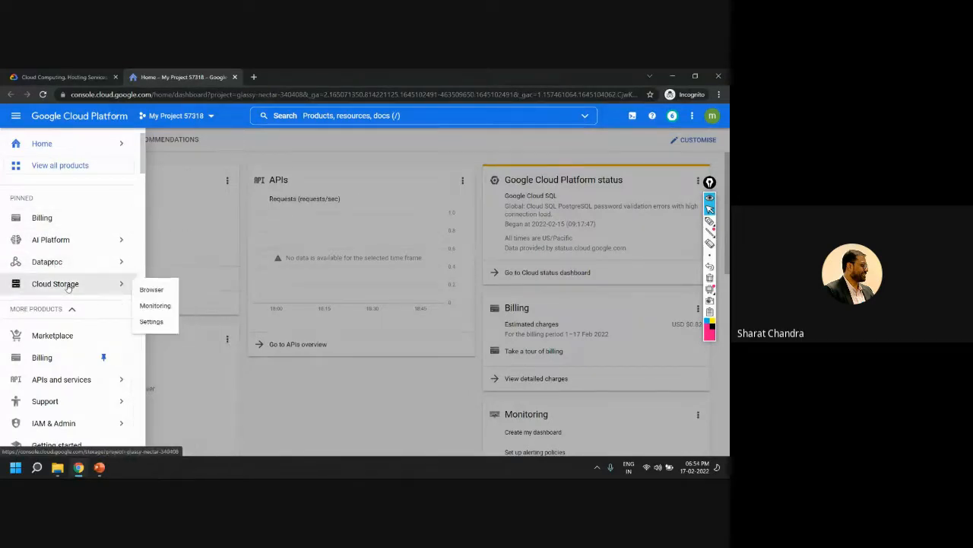
pyautogui.moveTo(93, 241)
# Glance back at the Google Cloud landing page, and open the Dataproc Clusters page in the console
pyautogui.click(31, 74)
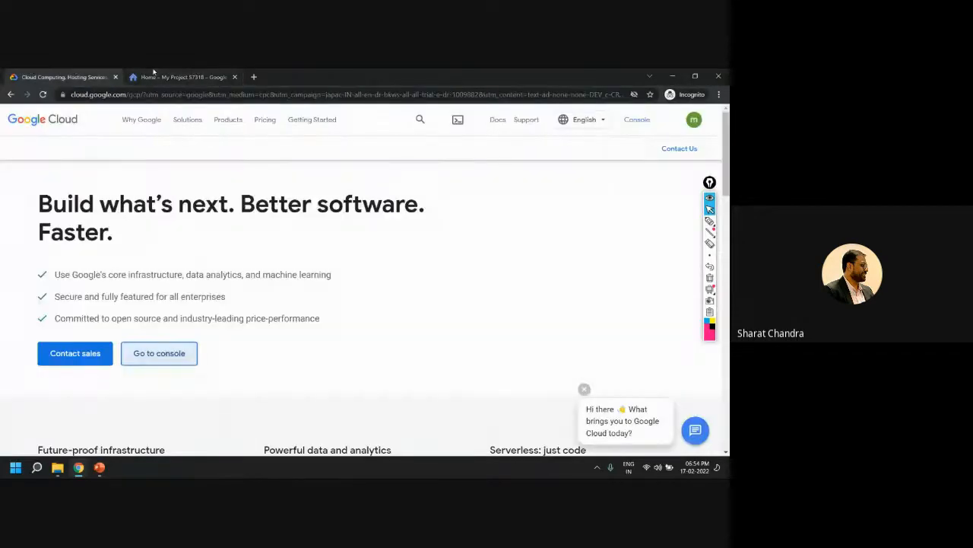
pyautogui.click(154, 75)
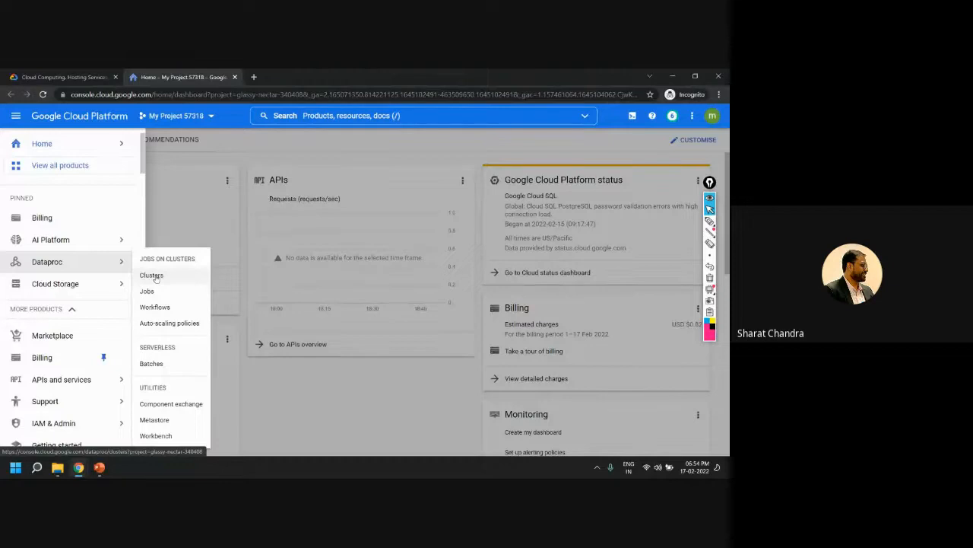
pyautogui.click(153, 276)
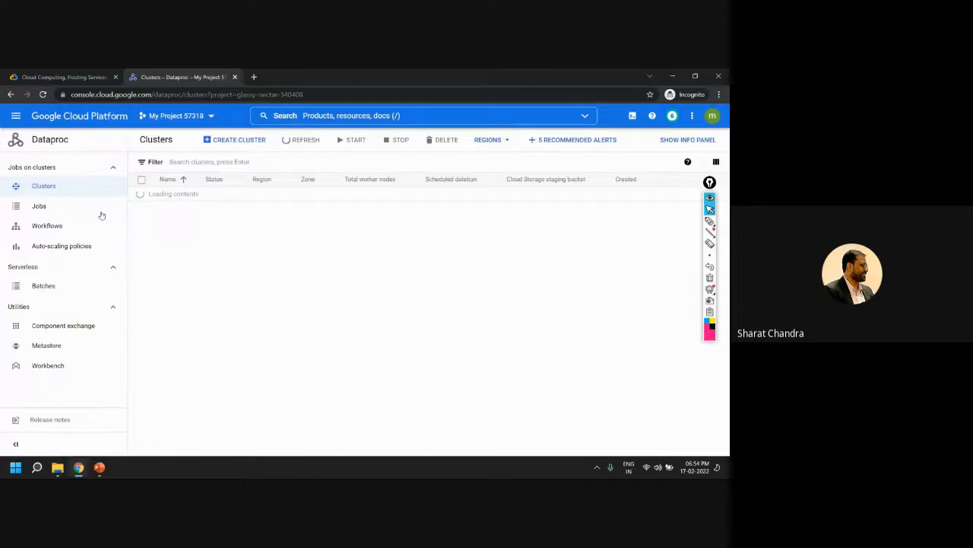
pyautogui.click(14, 116)
pyautogui.click(41, 162)
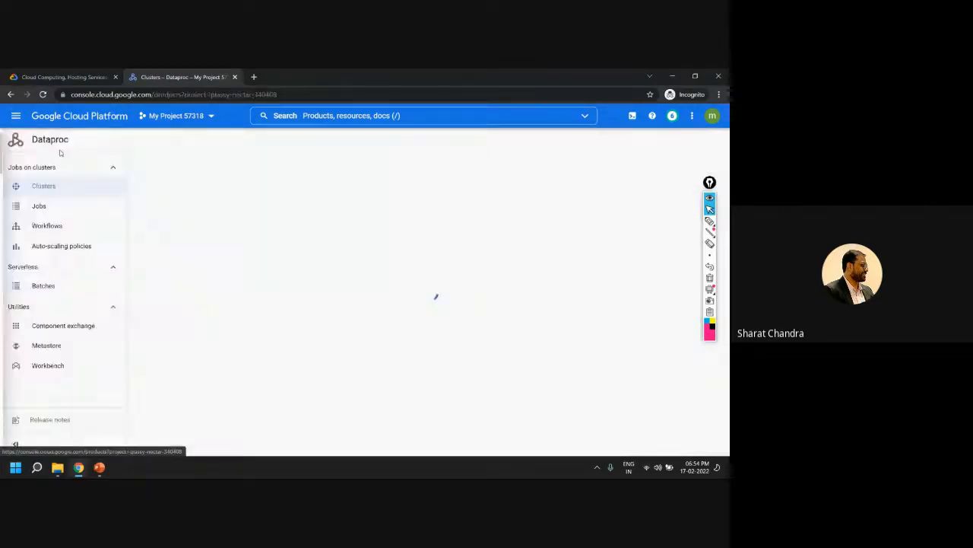
pyautogui.click(10, 94)
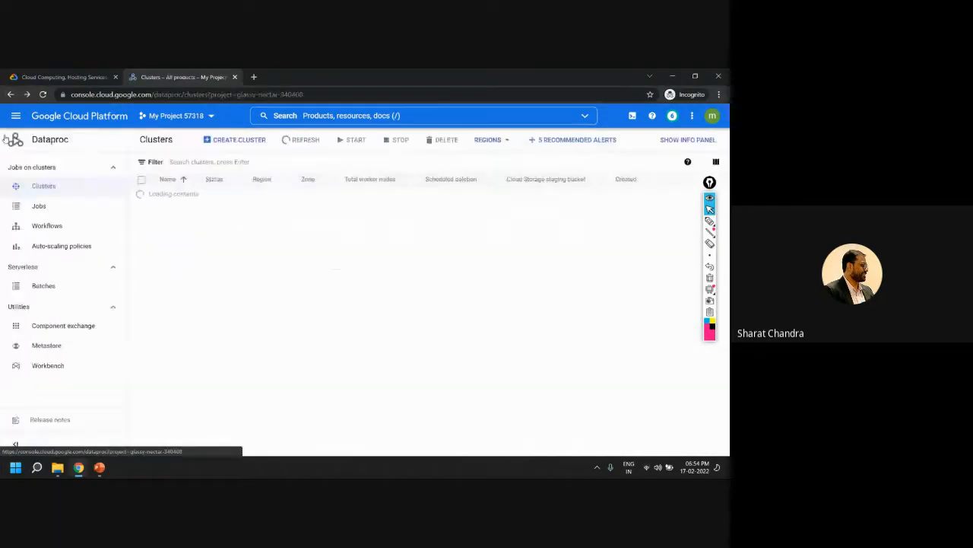
# Open APIs and services by searching the console for "api", and review the project's enabled APIs
pyautogui.click(329, 115)
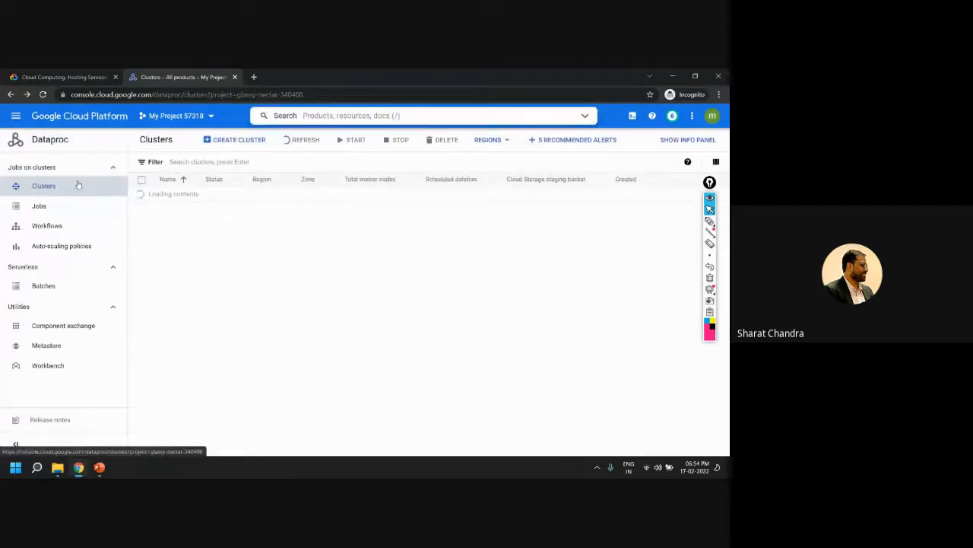
pyautogui.write('api')
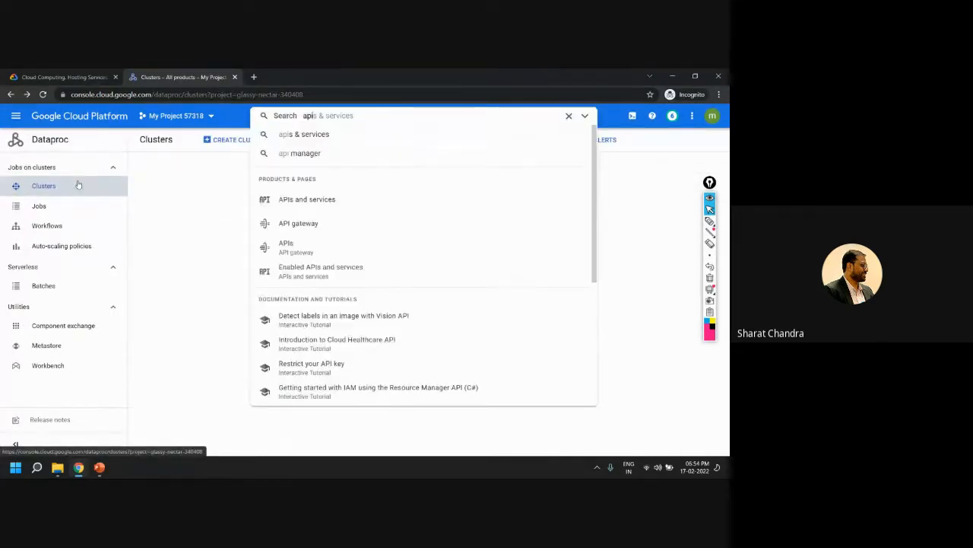
pyautogui.click(306, 200)
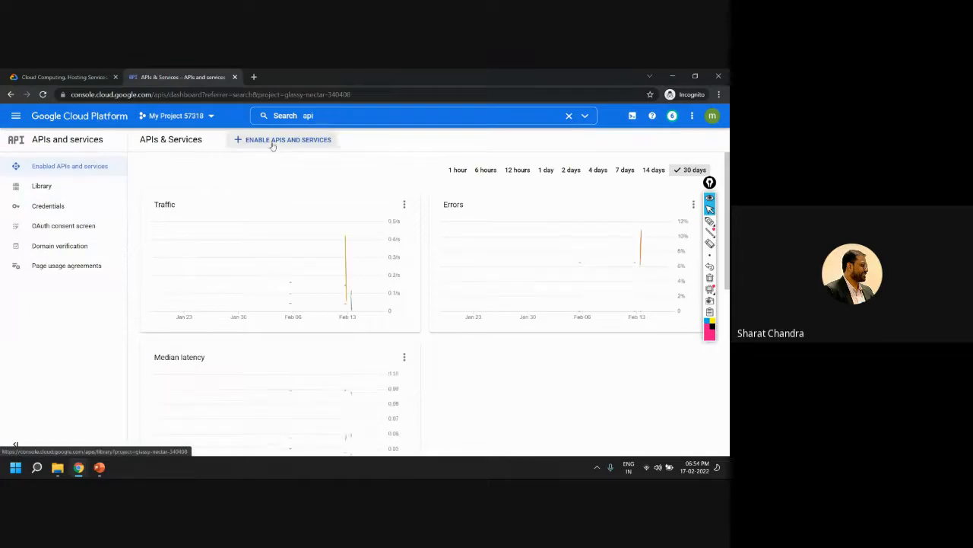
pyautogui.scroll(-5, 352, 289)
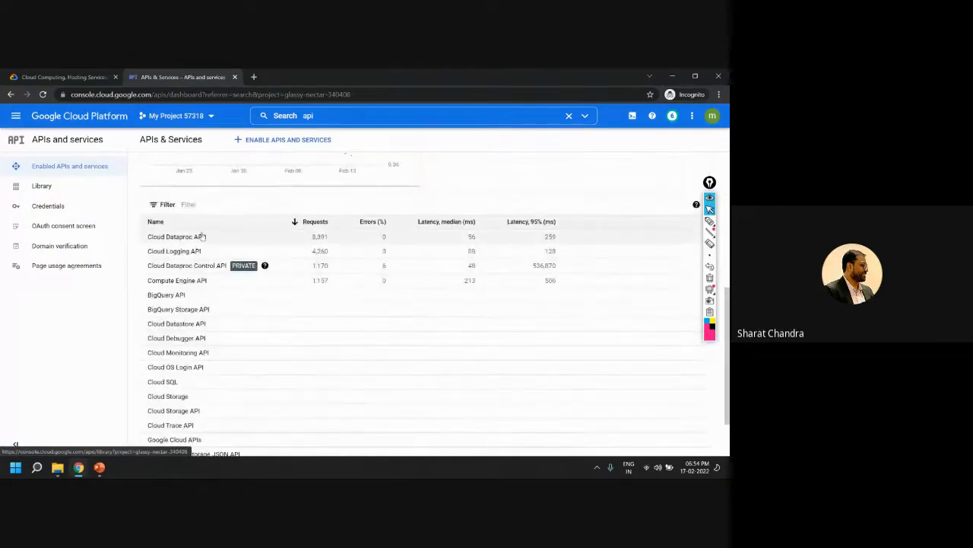
pyautogui.scroll(5, 565, 193)
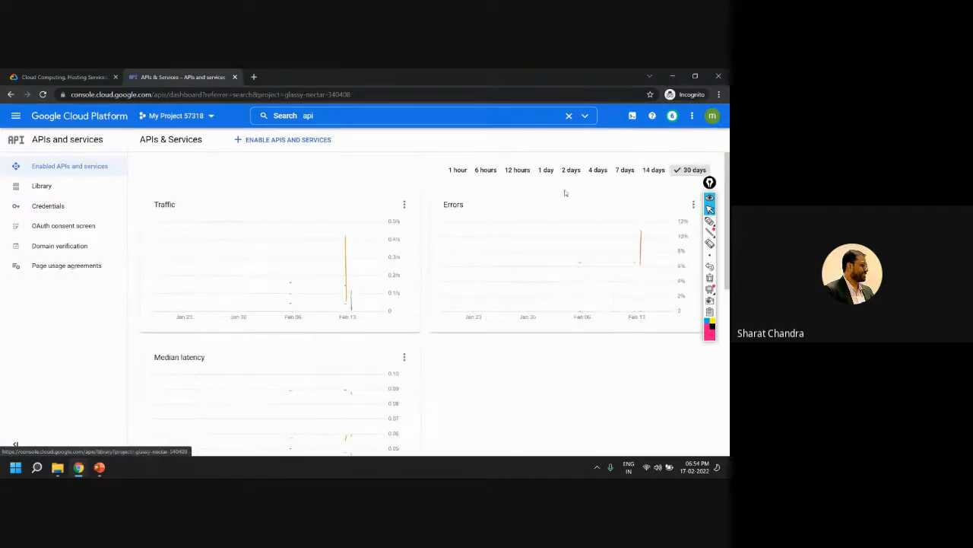
# Open the API Library to enable APIs, and search it for "data proc", looking through the results
pyautogui.click(283, 140)
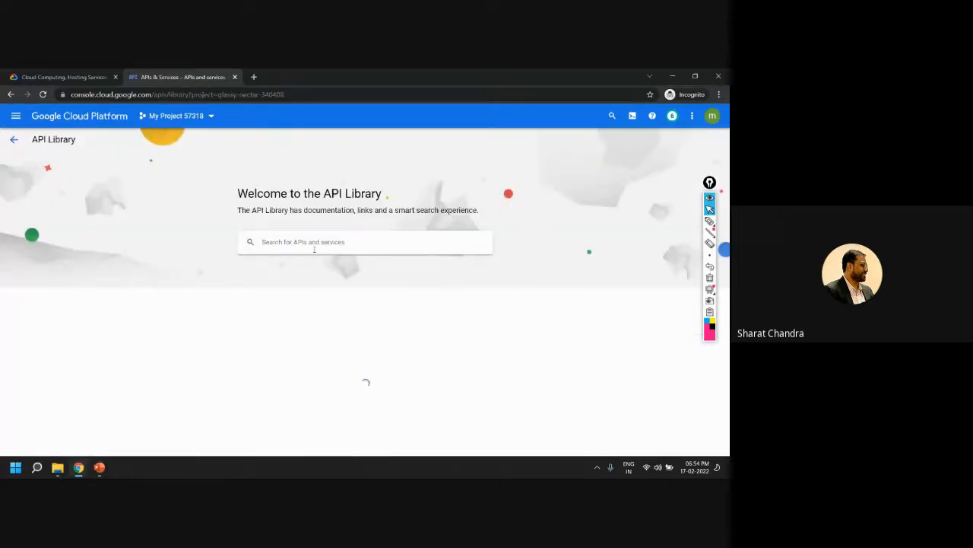
pyautogui.click(280, 238)
pyautogui.write('data proc')
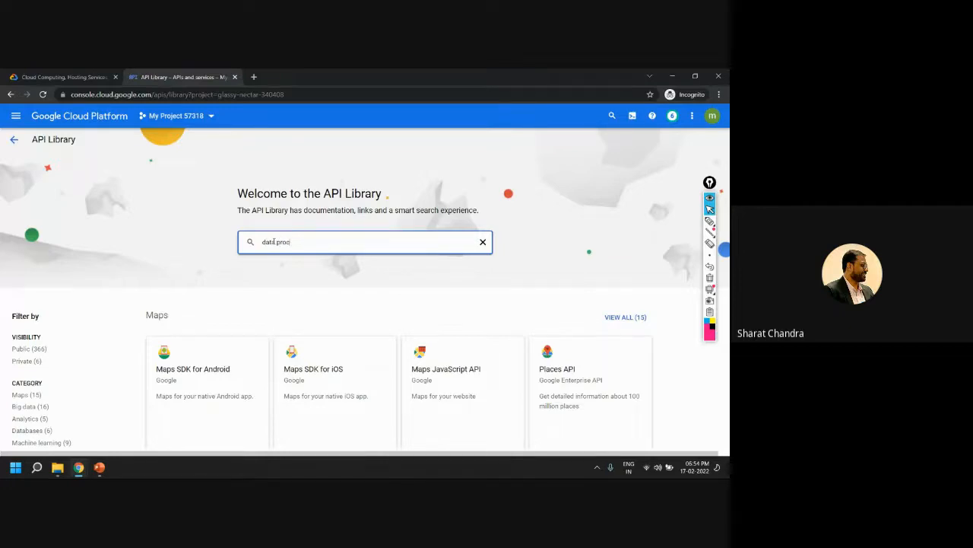
pyautogui.press('Return')
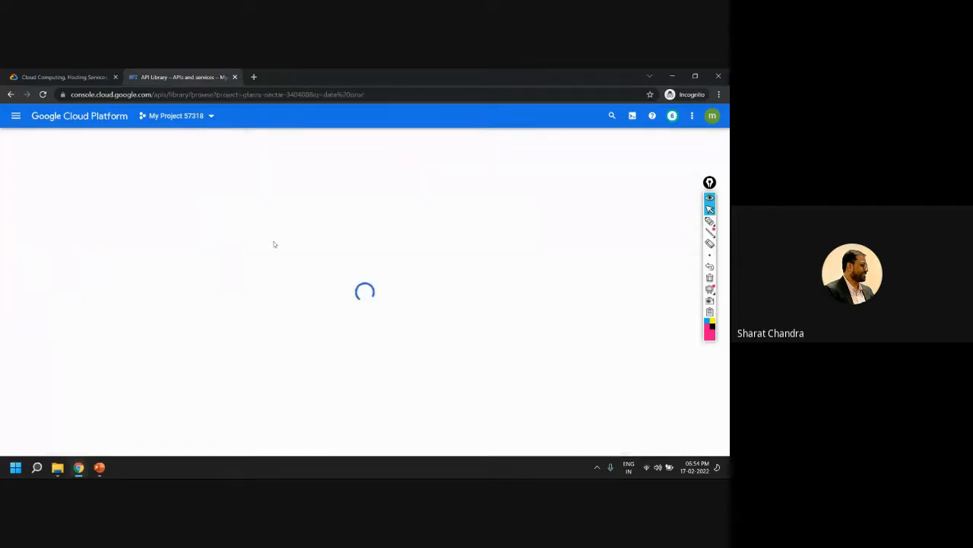
pyautogui.moveTo(148, 209); pyautogui.dragTo(209, 213)
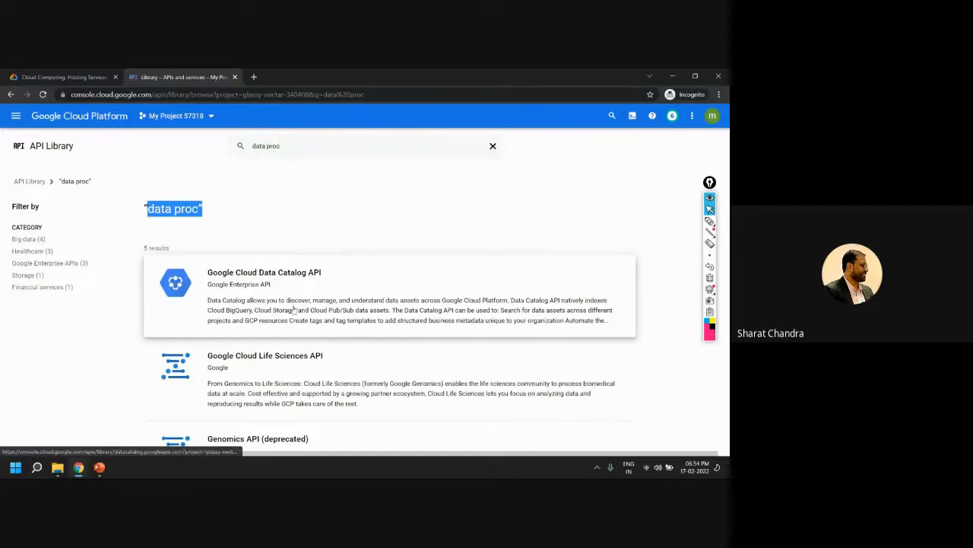
pyautogui.scroll(-3, 332, 358)
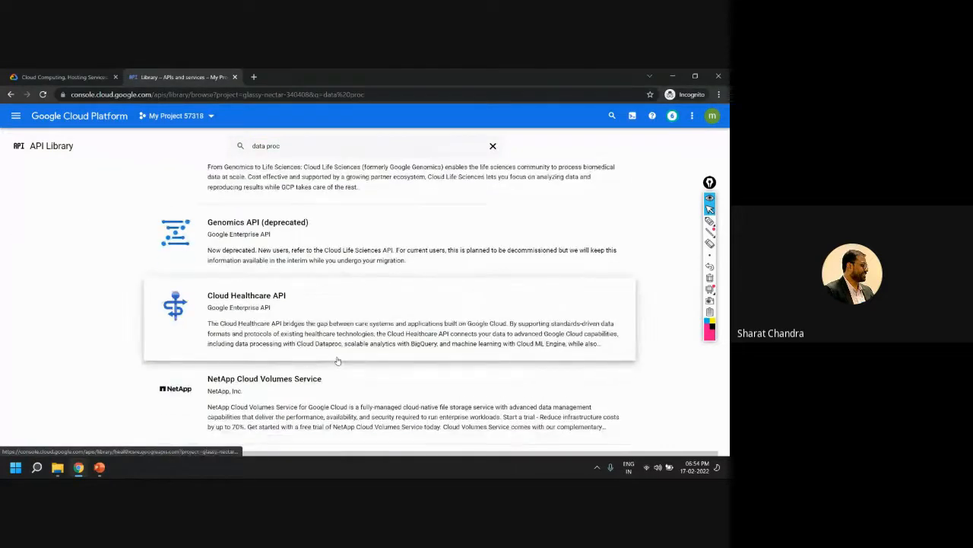
pyautogui.scroll(3, 337, 360)
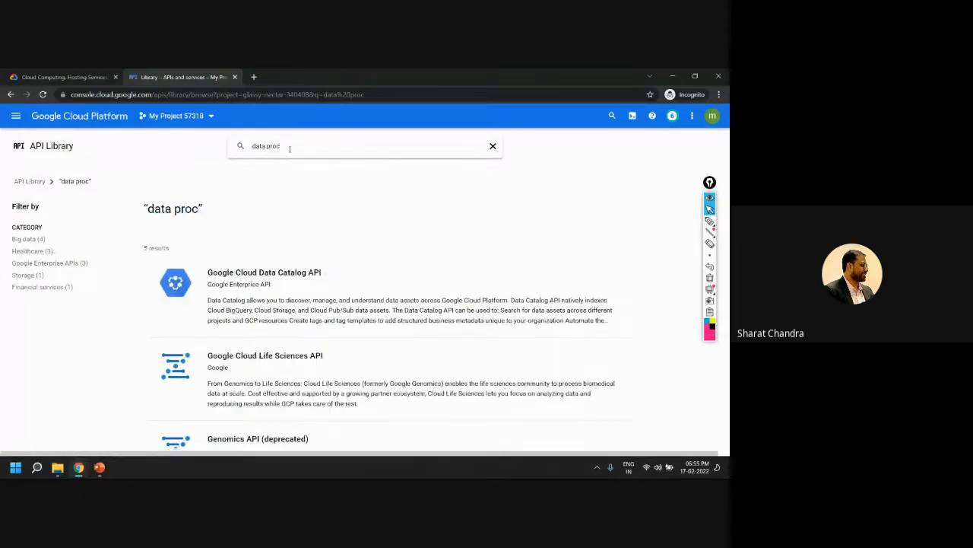
# Filter the "data proc" search results by the Big data category and look through the listed APIs
pyautogui.click(290, 149)
pyautogui.press('BackSpace')
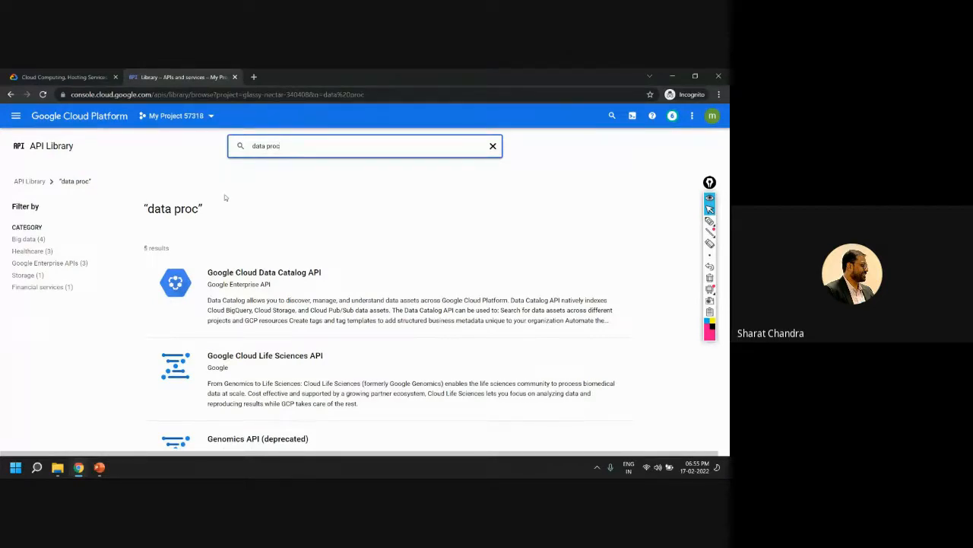
pyautogui.click(31, 239)
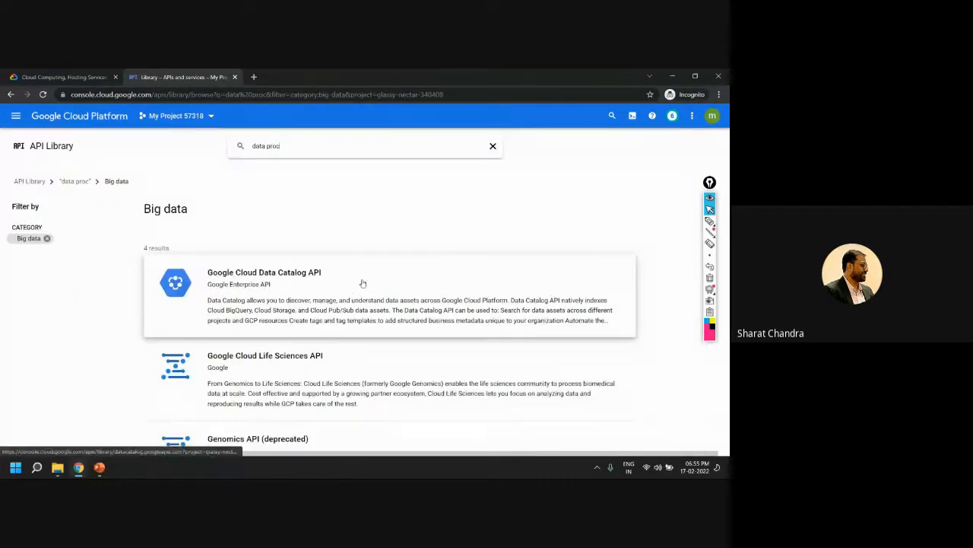
pyautogui.scroll(-2, 361, 282)
pyautogui.scroll(2, 350, 279)
# Clear the search, return to the API Library's main page and browse its APIs by category
pyautogui.click(493, 145)
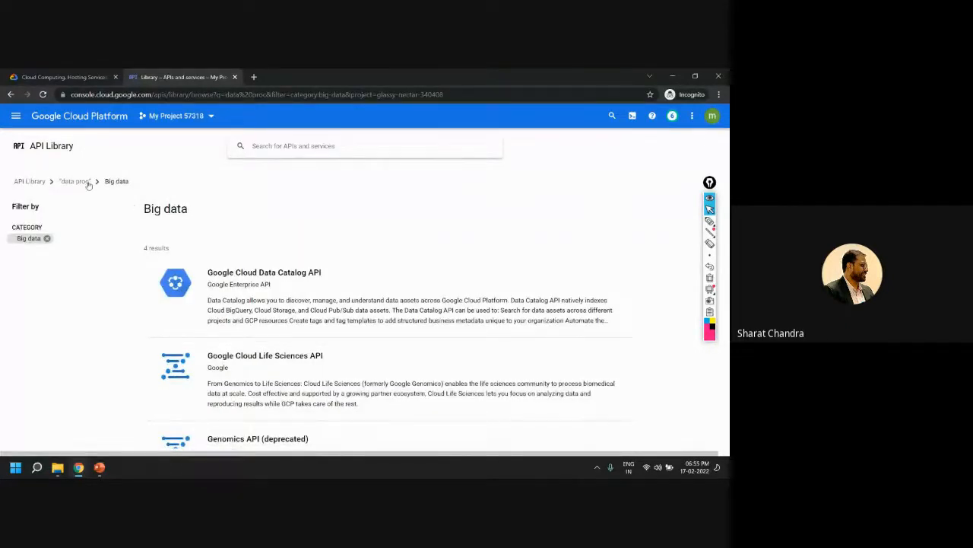
pyautogui.click(29, 181)
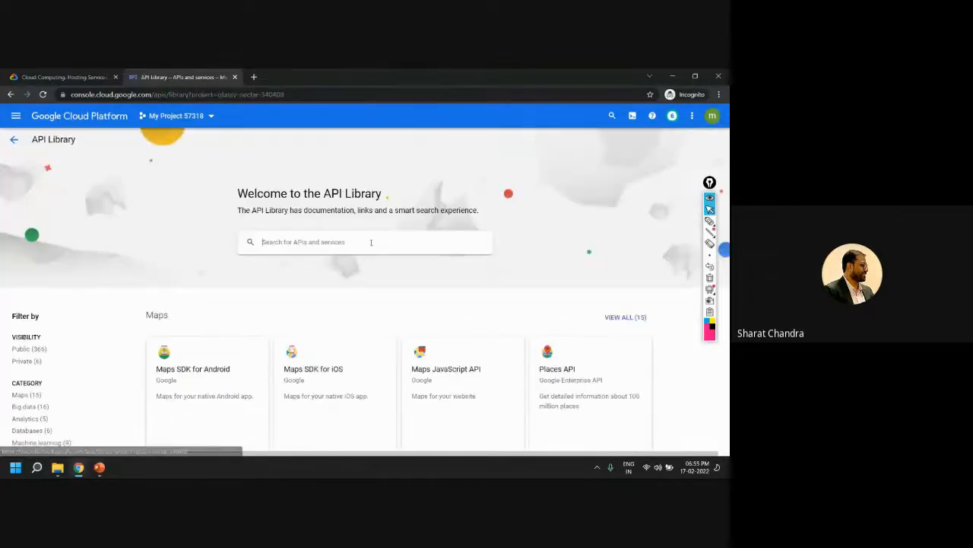
pyautogui.scroll(-3, 304, 308)
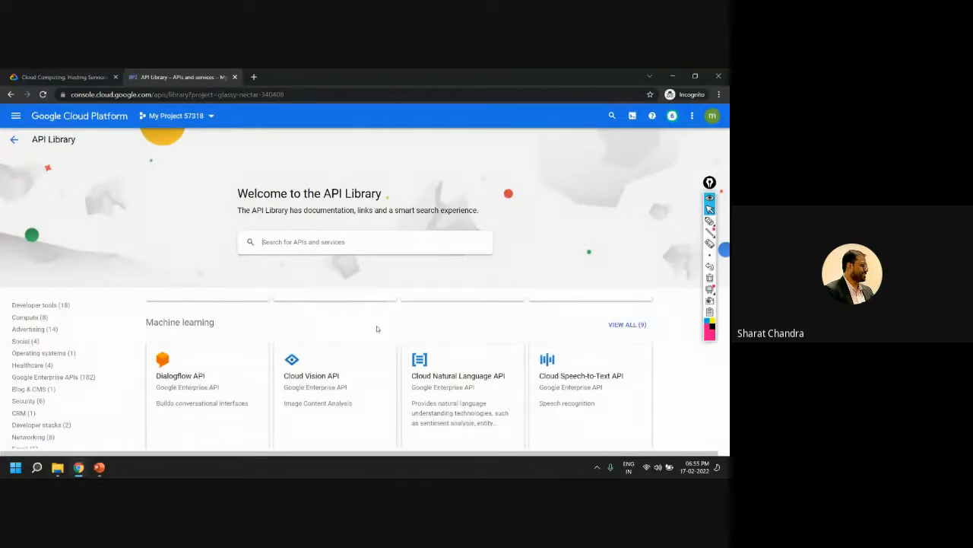
pyautogui.scroll(-5, 371, 359)
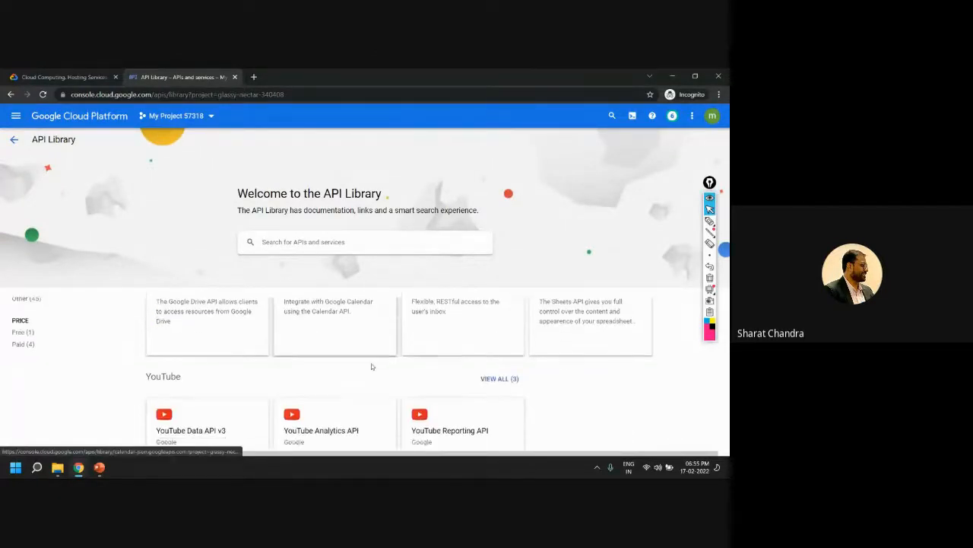
pyautogui.scroll(-8, 371, 367)
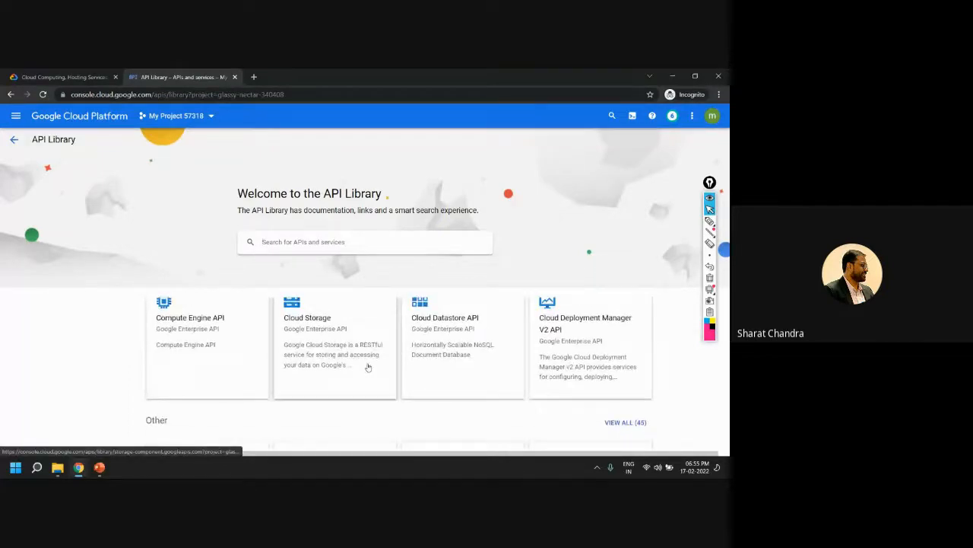
# Return from the API Library to the Dataproc Clusters page and clear the "api" search
pyautogui.scroll(1, 368, 367)
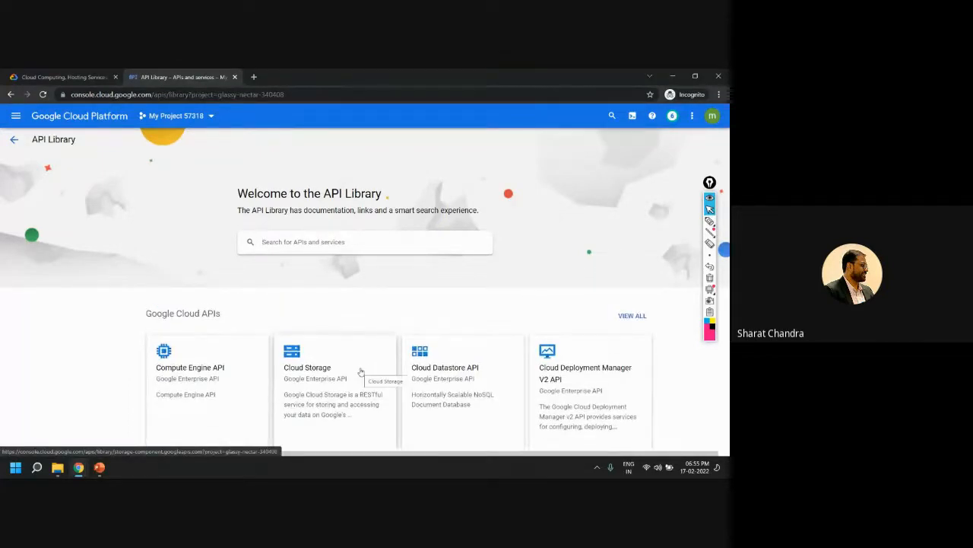
pyautogui.scroll(-1, 361, 371)
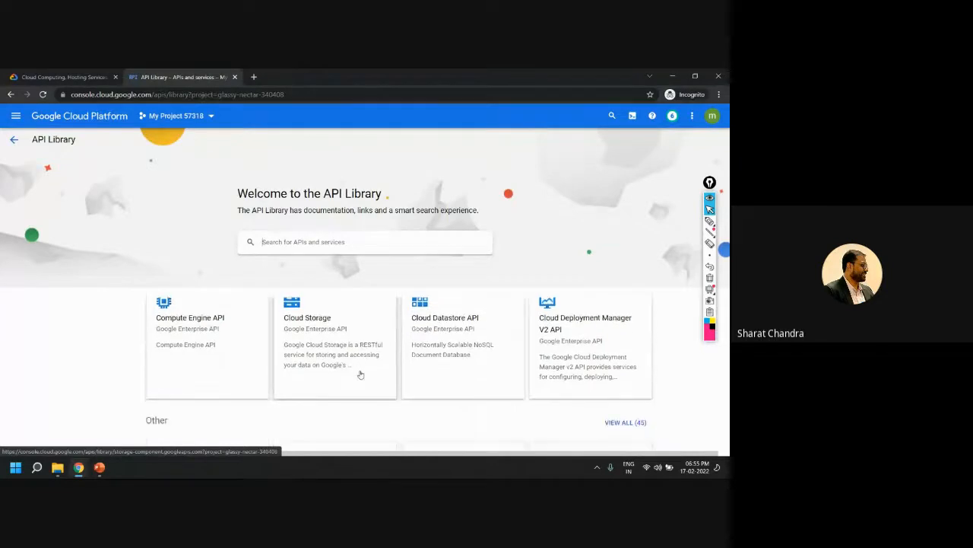
pyautogui.click(9, 94)
pyautogui.click(10, 94)
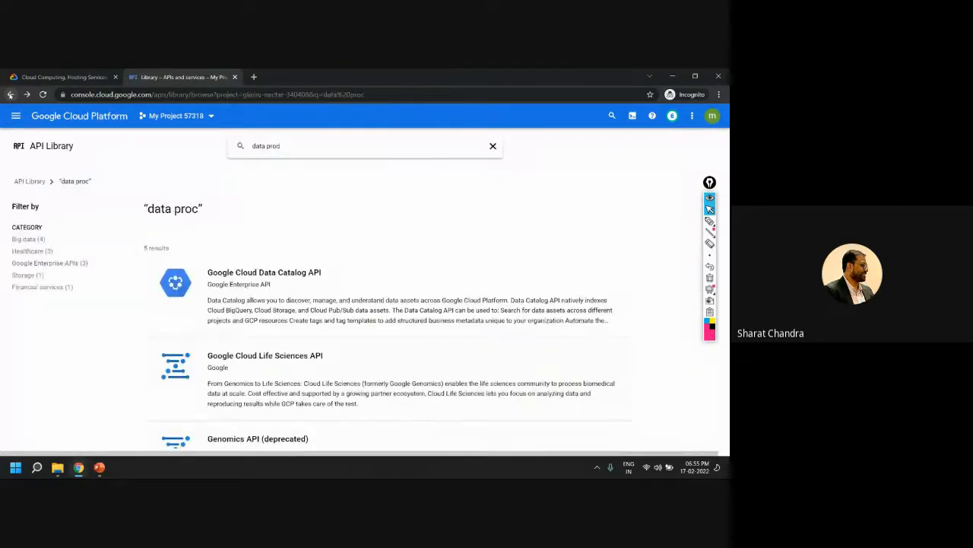
pyautogui.click(10, 94)
pyautogui.click(10, 94)
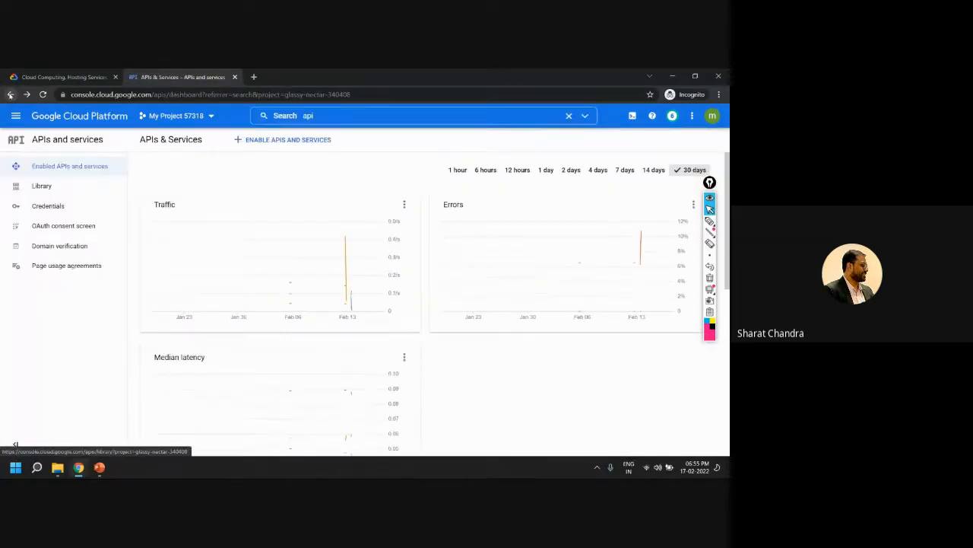
pyautogui.click(10, 94)
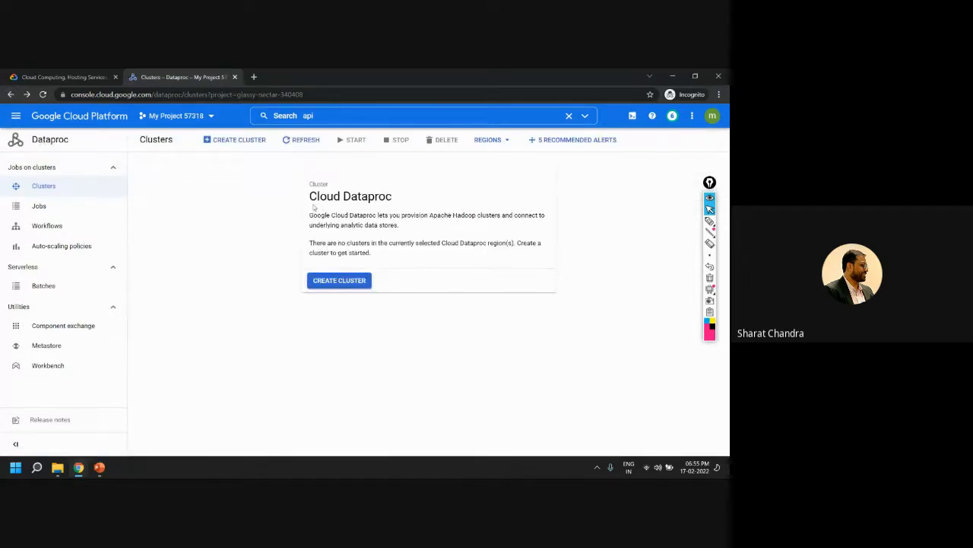
pyautogui.click(325, 115)
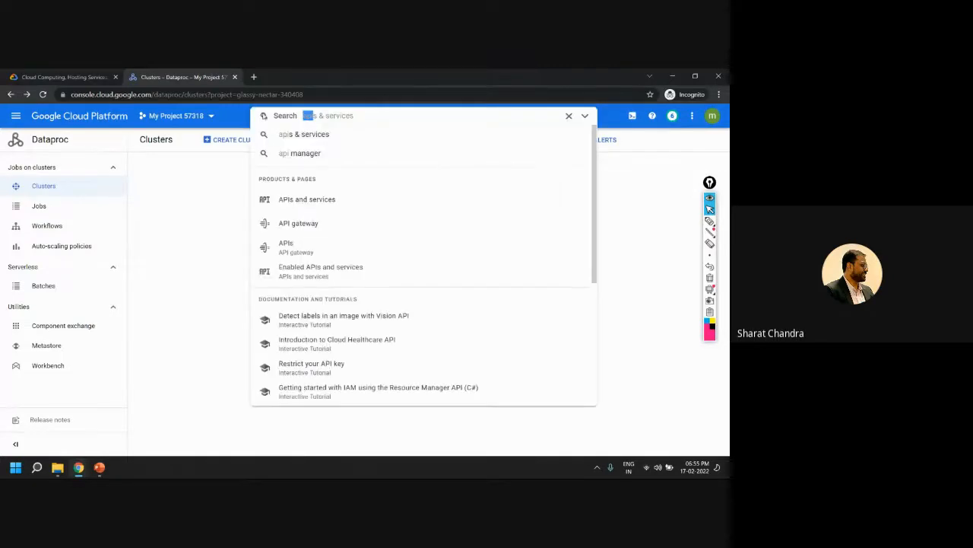
pyautogui.click(458, 251)
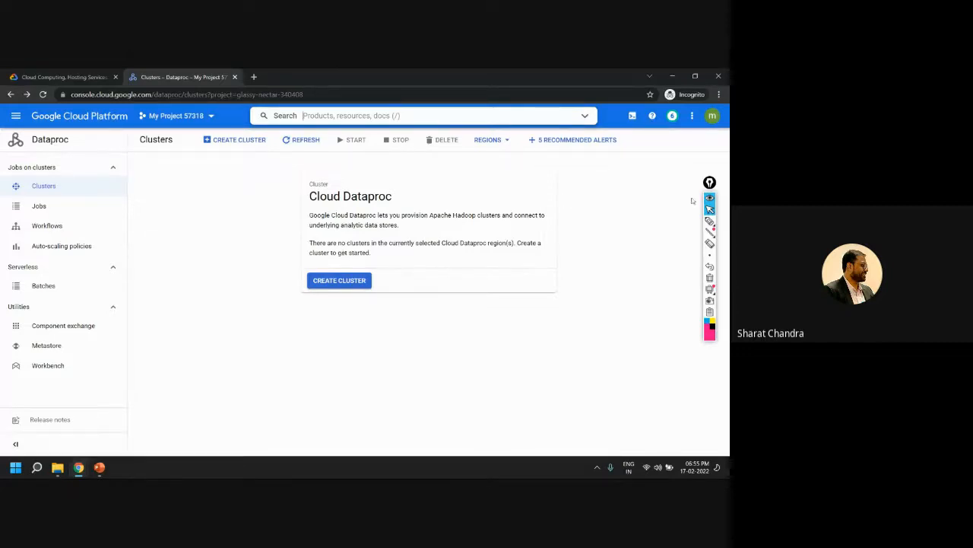
# Underline "Cloud Dataproc" and "provision Apache Hadoop" in the Cloud Dataproc description with the annotation pen
pyautogui.click(708, 221)
pyautogui.moveTo(332, 220); pyautogui.dragTo(479, 220)
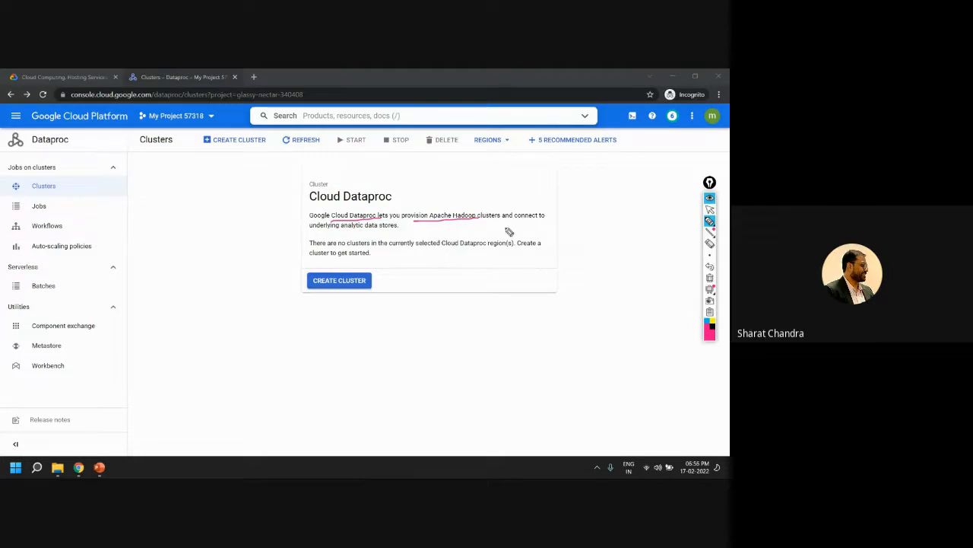
pyautogui.moveTo(326, 236); pyautogui.dragTo(438, 239)
# Sketch a large box with a smaller box inside it below the Cloud Dataproc card, and erase the drawing
pyautogui.click(709, 289)
pyautogui.moveTo(525, 314)
pyautogui.mouseDown()
pyautogui.moveTo(525, 367)
pyautogui.moveTo(601, 370)
pyautogui.moveTo(540, 378)
pyautogui.mouseUp()
pyautogui.moveTo(552, 327)
pyautogui.mouseDown()
pyautogui.moveTo(550, 341)
pyautogui.moveTo(554, 333)
pyautogui.moveTo(563, 346)
pyautogui.moveTo(538, 378)
pyautogui.moveTo(555, 372)
pyautogui.mouseUp()
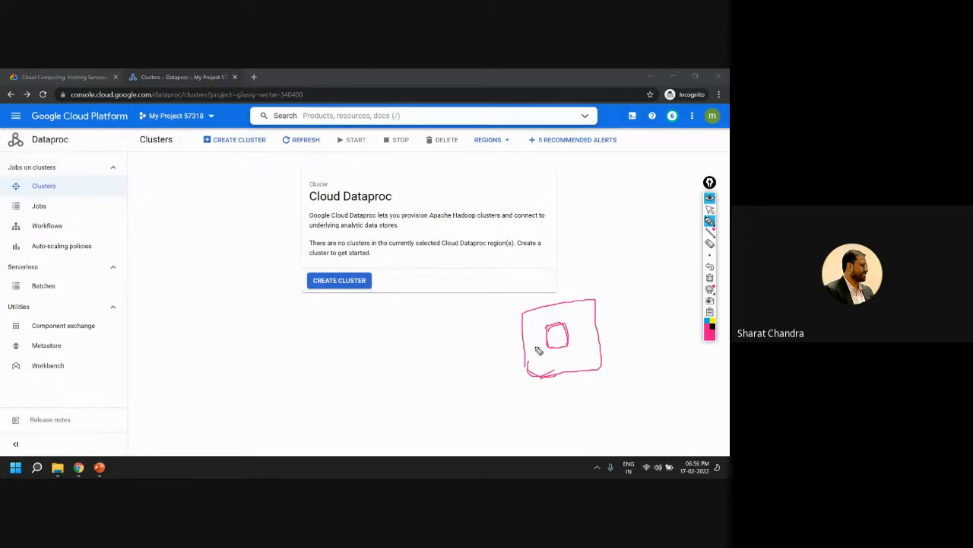
pyautogui.click(709, 278)
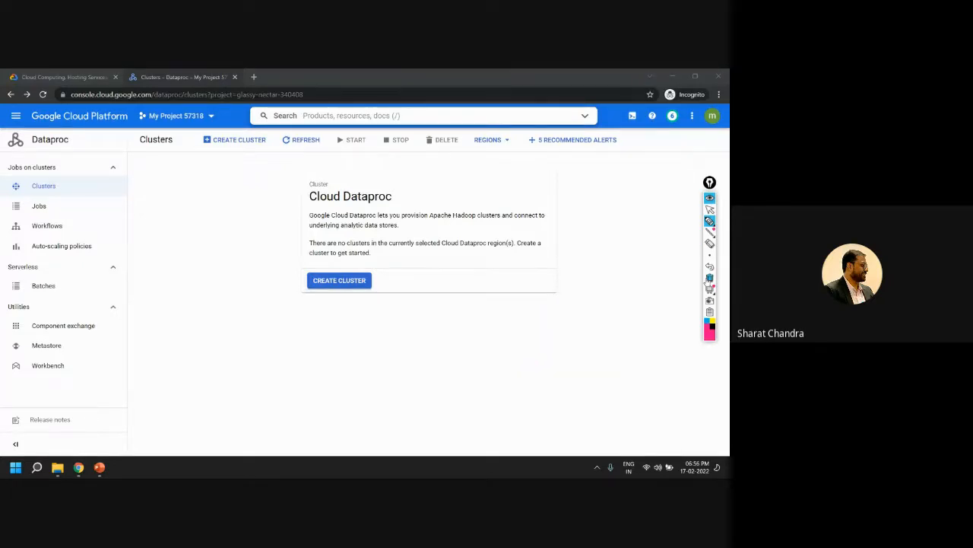
pyautogui.click(710, 209)
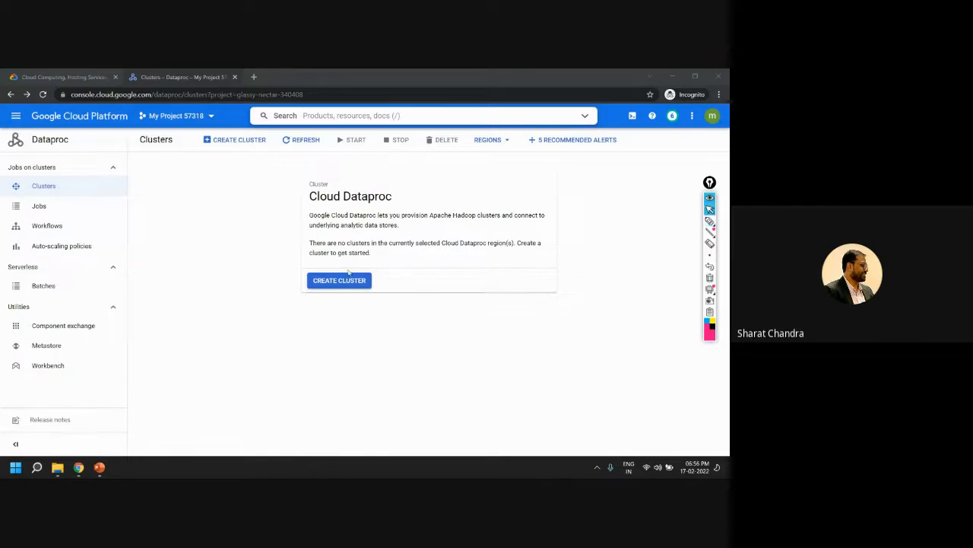
# Start creating a Dataproc cluster and point out its cluster name
pyautogui.click(357, 281)
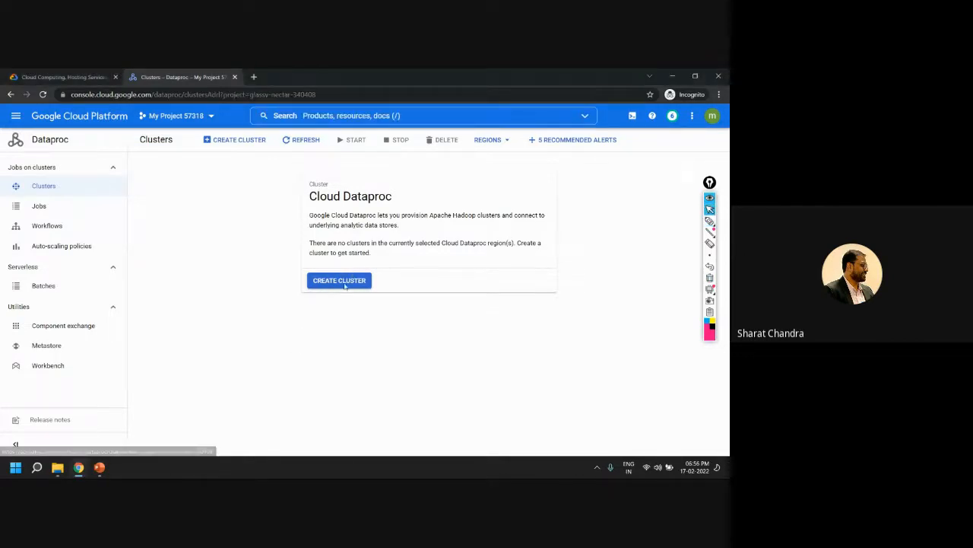
pyautogui.moveTo(316, 201); pyautogui.dragTo(406, 206)
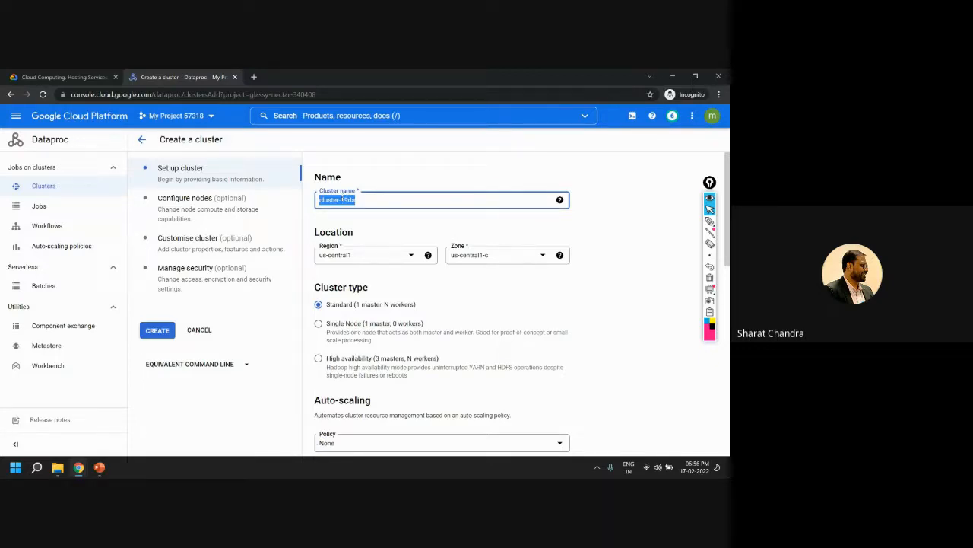
pyautogui.click(559, 200)
# Look through the regions and zones offered for the cluster's location
pyautogui.click(411, 255)
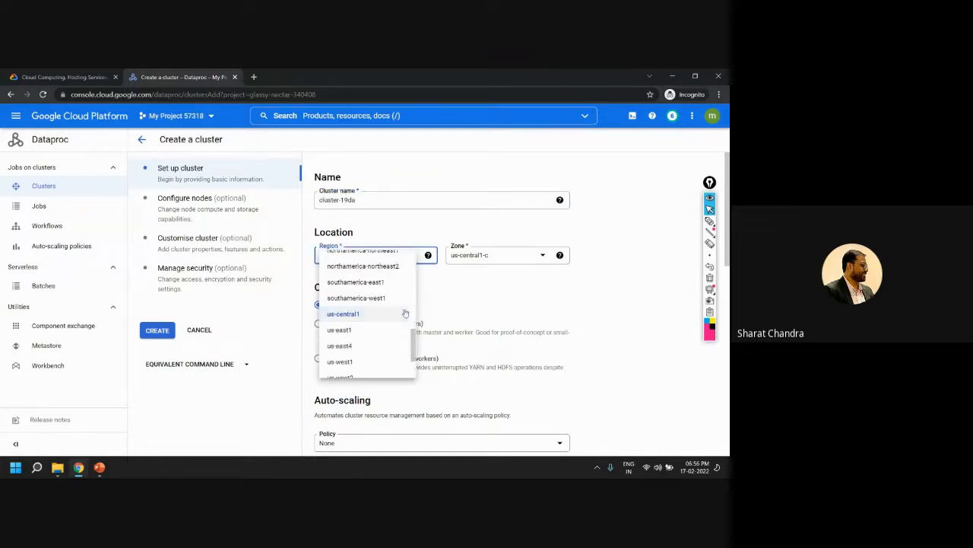
pyautogui.scroll(-2, 410, 348)
pyautogui.scroll(8, 394, 347)
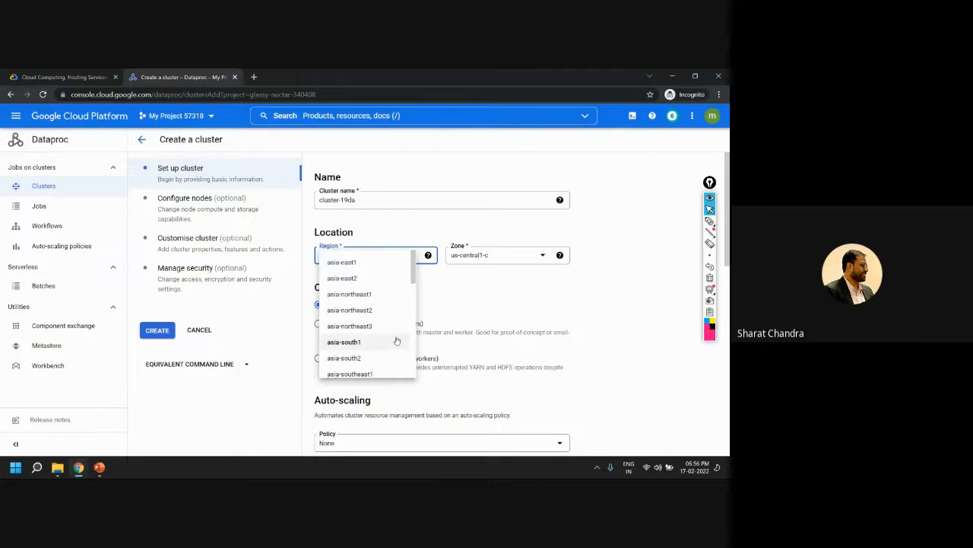
pyautogui.click(621, 298)
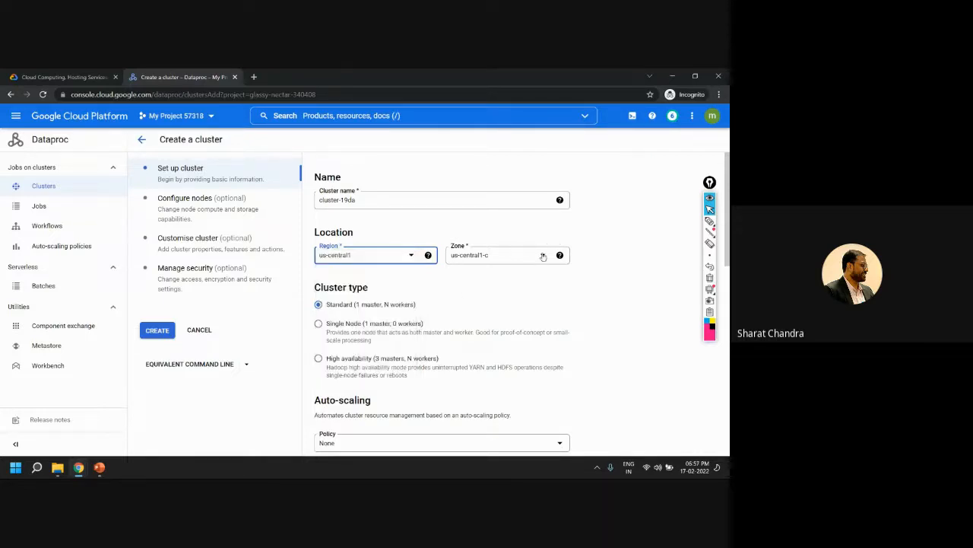
pyautogui.click(498, 254)
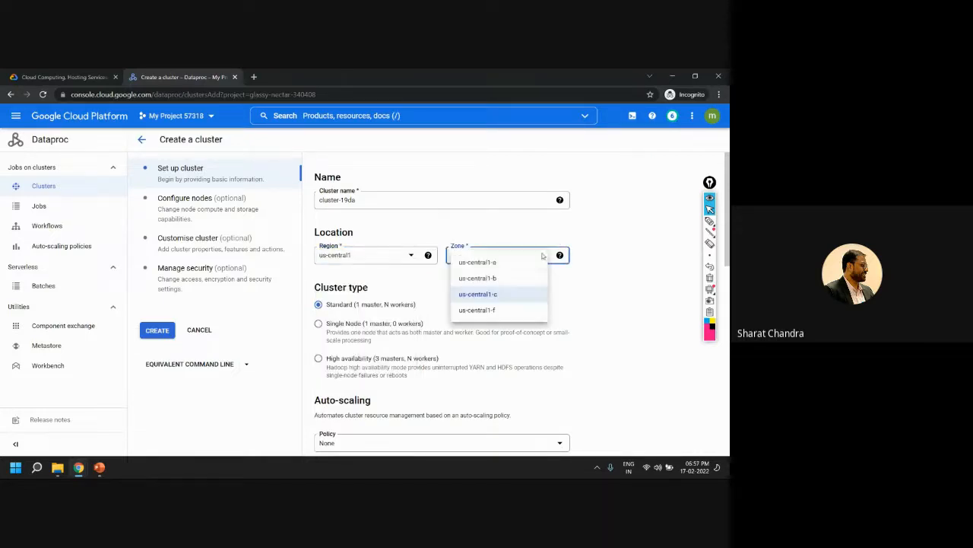
pyautogui.click(635, 307)
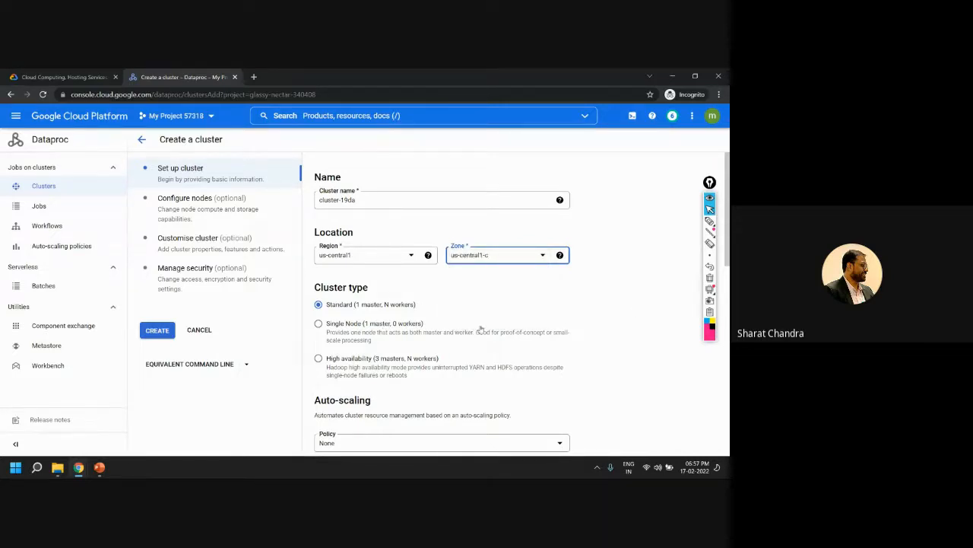
# Circle "Cluster type", underline the Standard option, write "1 master" connected to "N" beside it, and erase the annotations
pyautogui.click(709, 221)
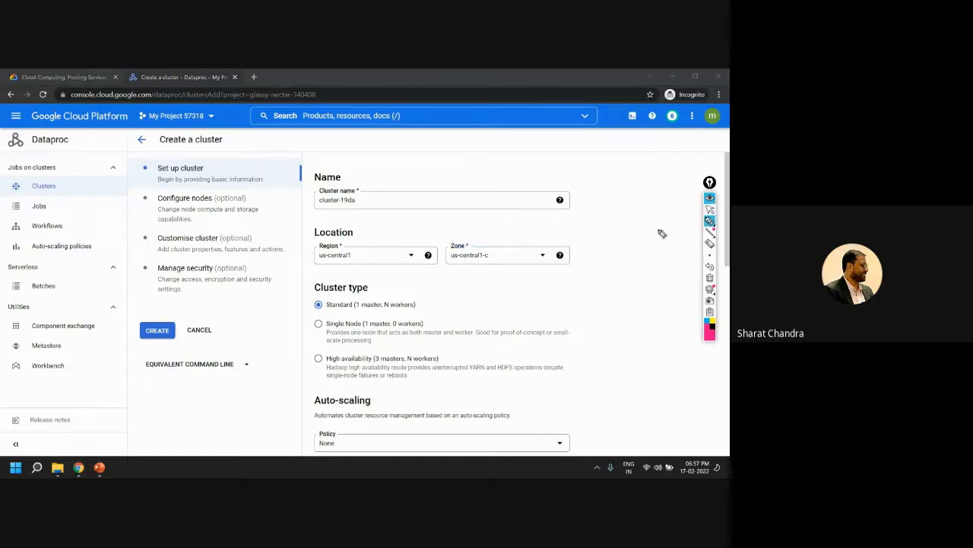
pyautogui.moveTo(335, 289)
pyautogui.mouseDown()
pyautogui.moveTo(358, 272)
pyautogui.moveTo(298, 284)
pyautogui.moveTo(417, 305)
pyautogui.mouseUp()
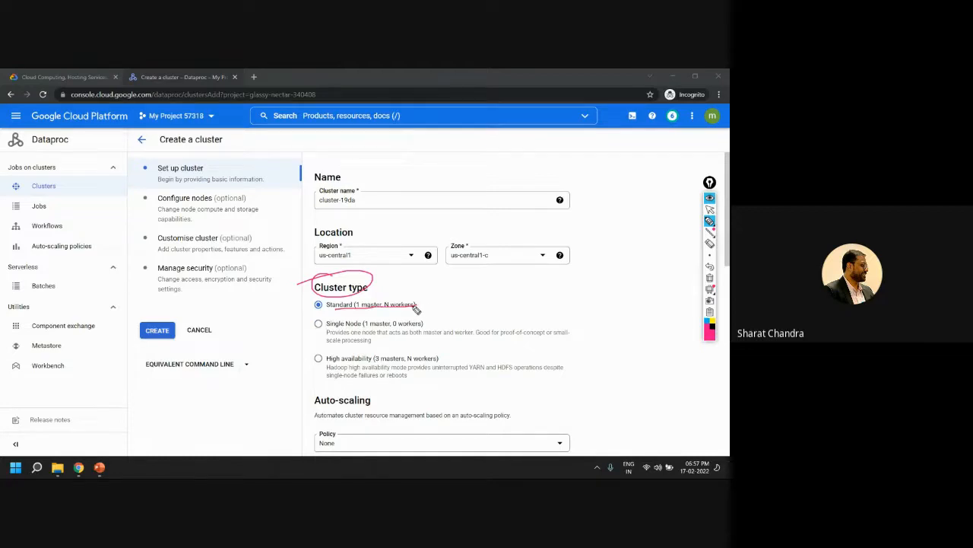
pyautogui.moveTo(495, 286)
pyautogui.mouseDown()
pyautogui.moveTo(531, 297)
pyautogui.moveTo(596, 285)
pyautogui.moveTo(600, 299)
pyautogui.mouseUp()
pyautogui.moveTo(581, 302)
pyautogui.mouseDown()
pyautogui.moveTo(601, 302)
pyautogui.moveTo(537, 278)
pyautogui.moveTo(530, 315)
pyautogui.moveTo(546, 281)
pyautogui.mouseUp()
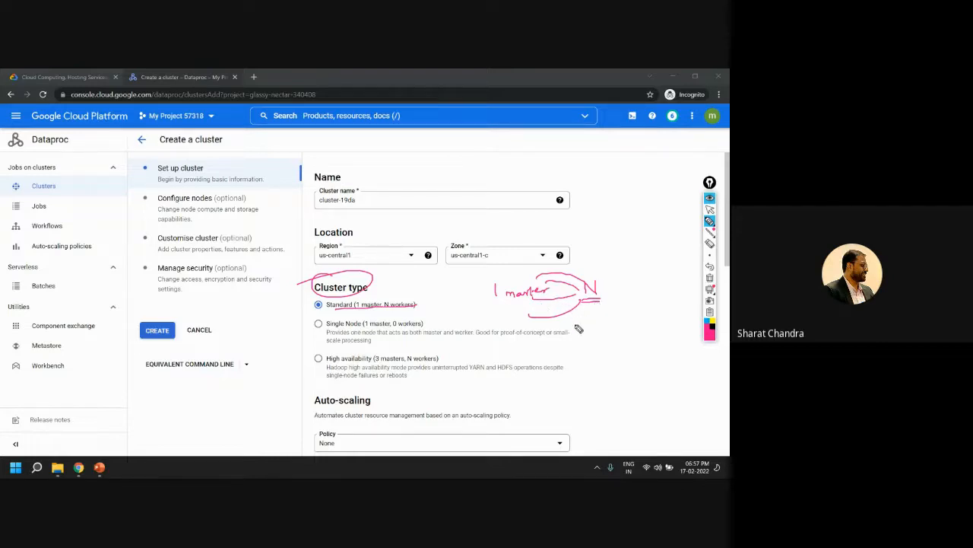
pyautogui.click(711, 279)
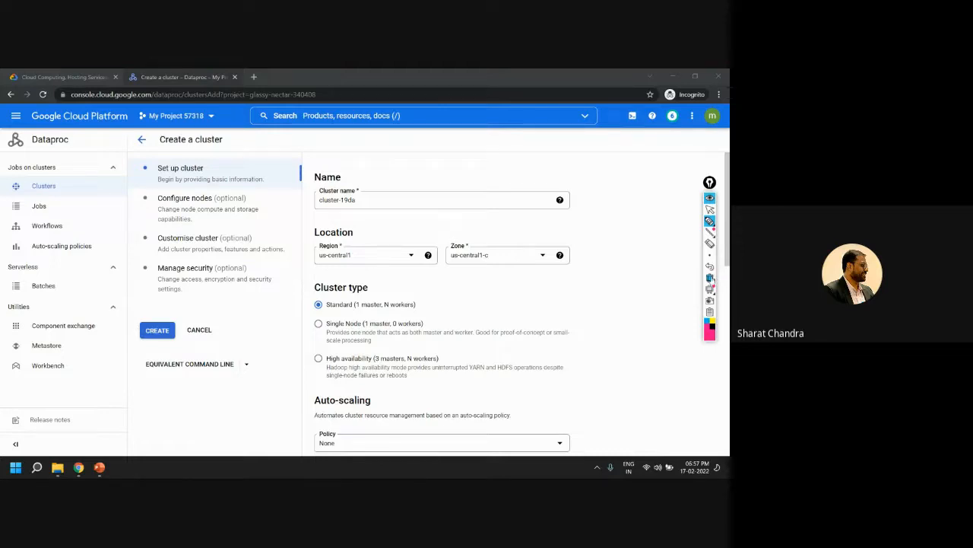
# Tick the Standard cluster type with the pen, mark the Single Node option with underlines and an arrow, and erase the marks
pyautogui.moveTo(427, 304); pyautogui.dragTo(445, 295)
pyautogui.moveTo(329, 328); pyautogui.dragTo(404, 330)
pyautogui.moveTo(378, 308); pyautogui.dragTo(382, 312)
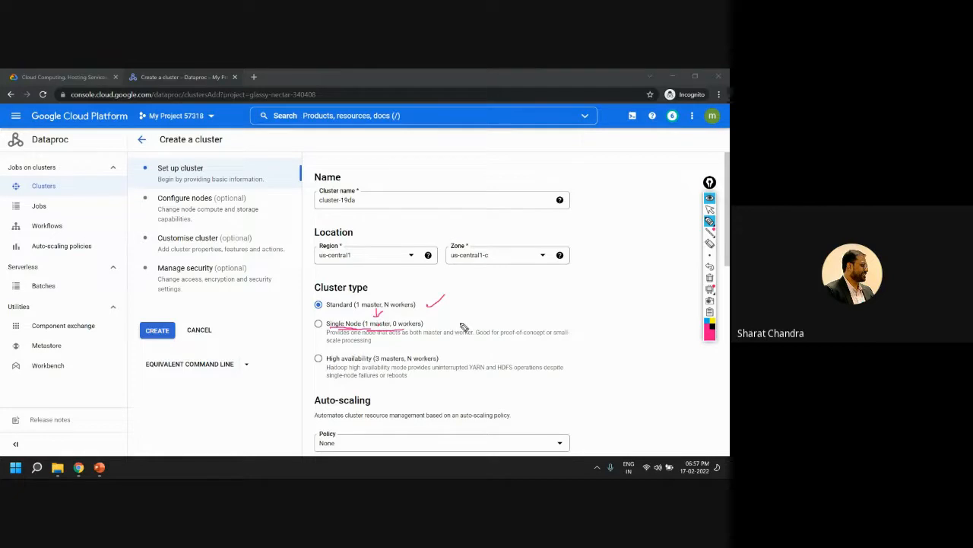
pyautogui.click(709, 277)
# Underline "one node", "both master and worker" and "proof-of-concept" in the Single Node description, erase the marks, and draw an arrow to that option
pyautogui.moveTo(351, 334); pyautogui.dragTo(471, 334)
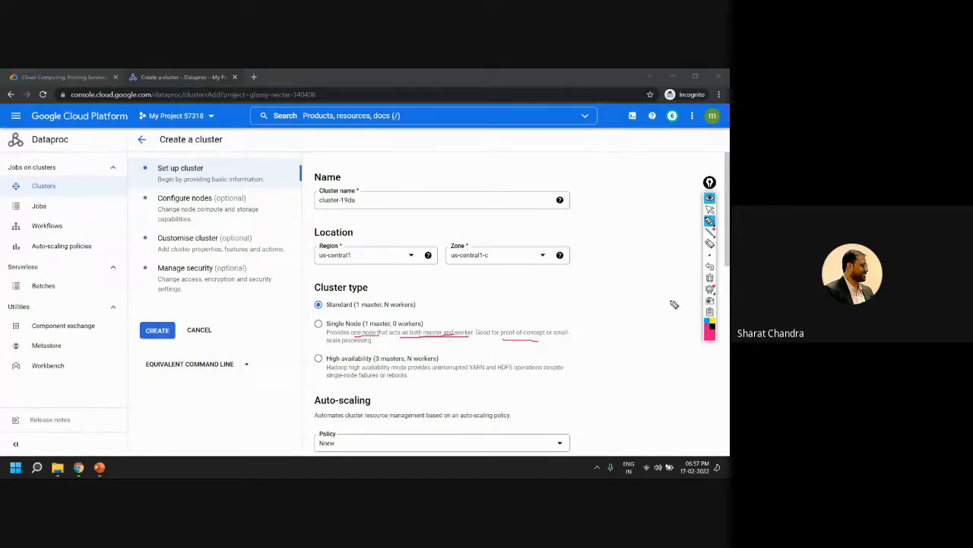
pyautogui.click(713, 281)
pyautogui.moveTo(291, 327); pyautogui.dragTo(312, 325)
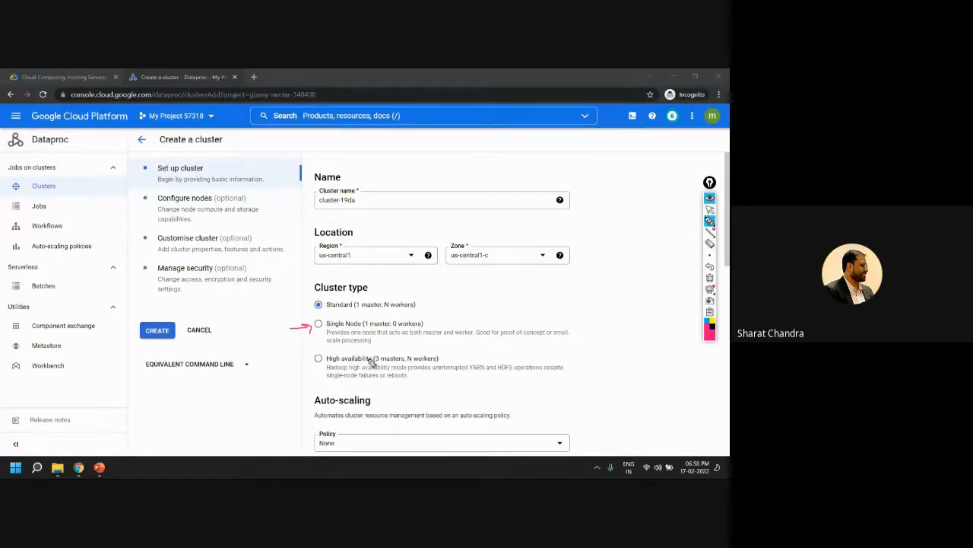
# Point an arrow at the High availability cluster type, erase the marks, underline "3 masters" and switch back to the pointer
pyautogui.moveTo(300, 364); pyautogui.dragTo(318, 363)
pyautogui.click(712, 280)
pyautogui.moveTo(375, 365); pyautogui.dragTo(411, 365)
pyautogui.click(711, 209)
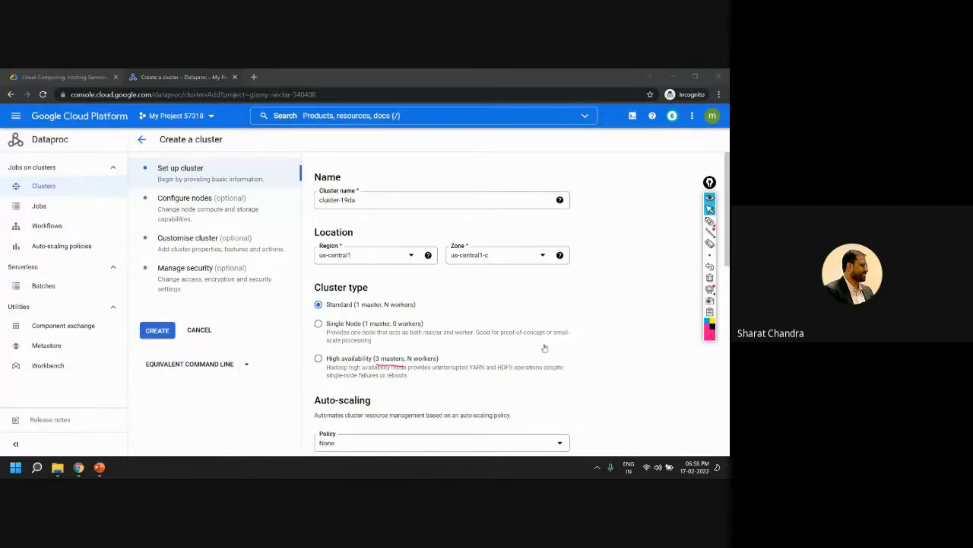
# Check which auto-scaling policies the cluster can use
pyautogui.scroll(-3, 508, 343)
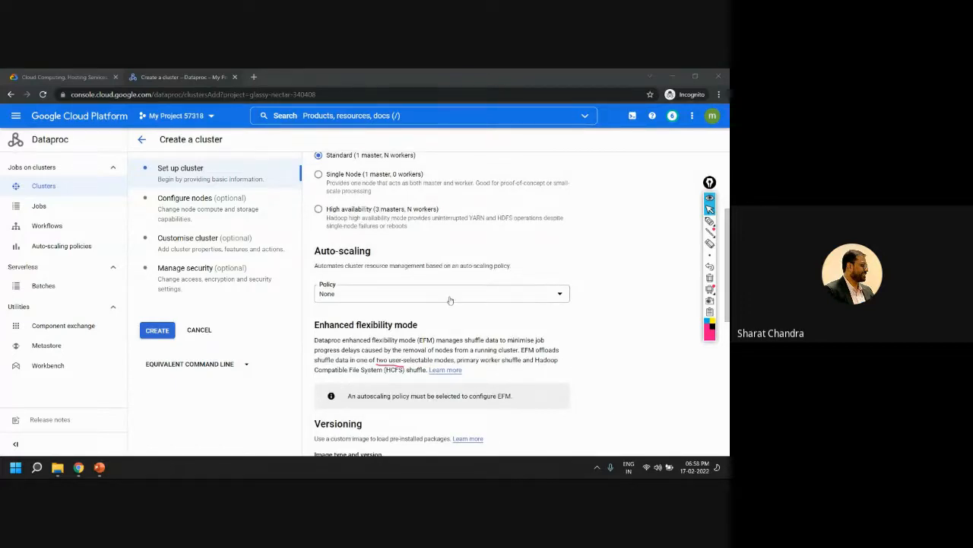
pyautogui.click(411, 295)
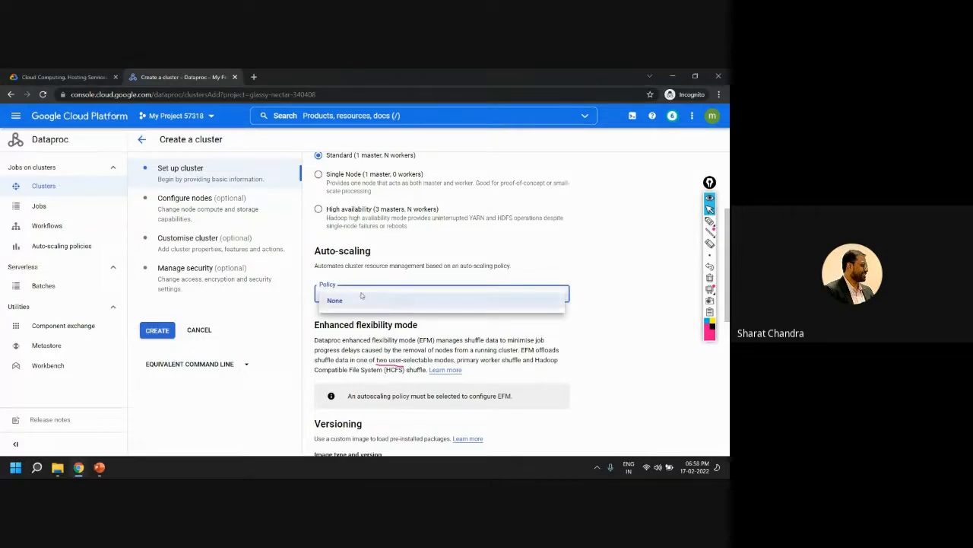
pyautogui.click(606, 309)
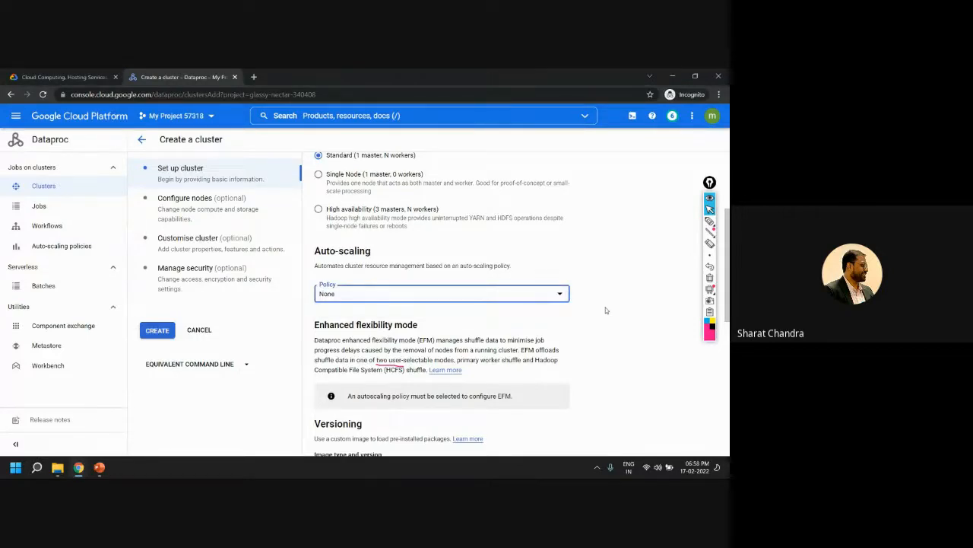
# Highlight the cluster's Versioning details and open the image version choices
pyautogui.scroll(-2, 605, 316)
pyautogui.scroll(-2, 604, 321)
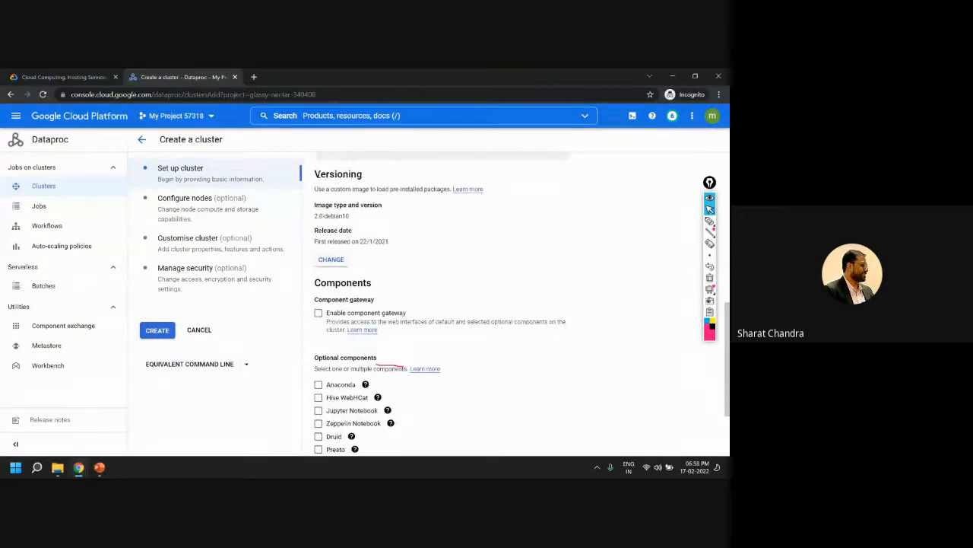
pyautogui.moveTo(317, 174); pyautogui.dragTo(397, 239)
pyautogui.click(492, 241)
pyautogui.click(330, 260)
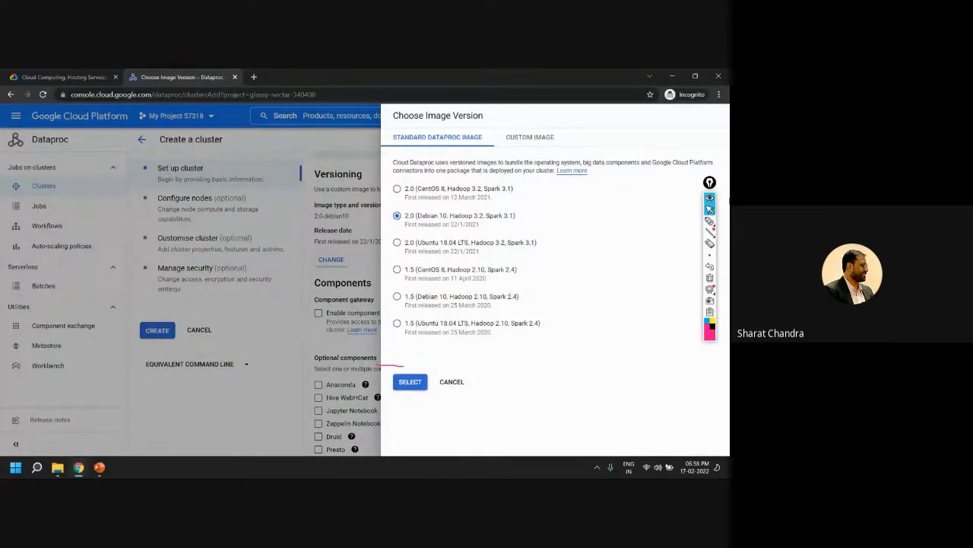
# Mark the operating systems of the 2.0 Dataproc images with the pen, erase all marks, and close the image choices without selecting one
pyautogui.click(710, 221)
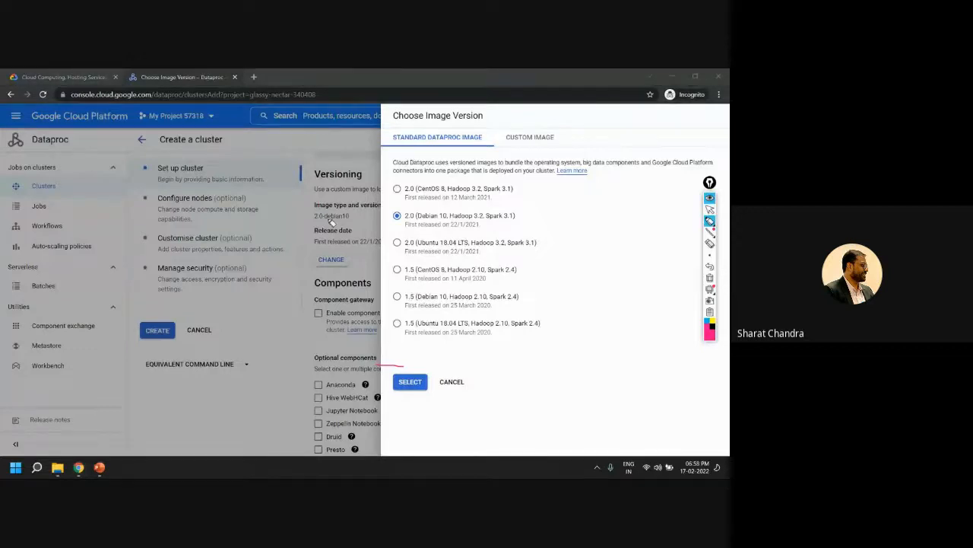
pyautogui.moveTo(417, 192)
pyautogui.mouseDown()
pyautogui.moveTo(444, 193)
pyautogui.moveTo(452, 246)
pyautogui.mouseUp()
pyautogui.click(710, 278)
pyautogui.click(710, 209)
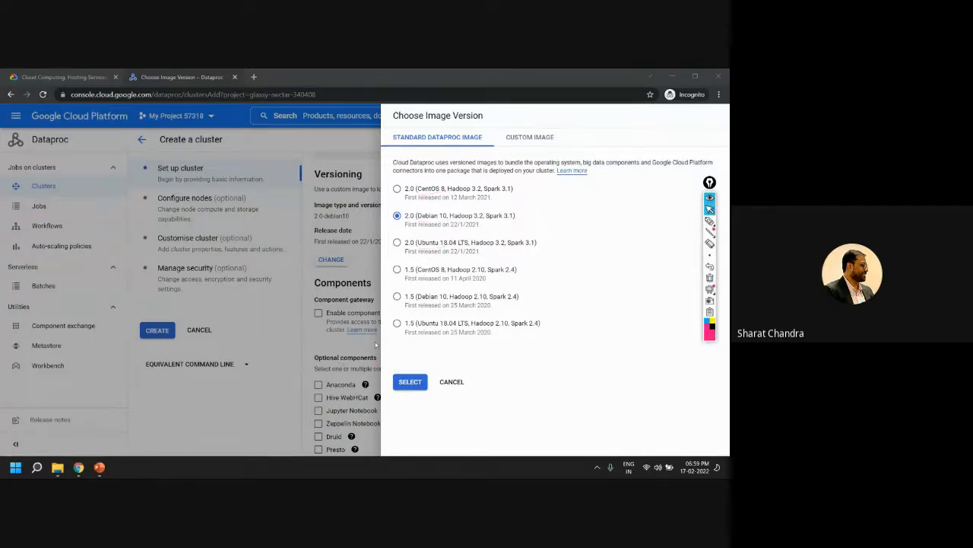
pyautogui.click(449, 381)
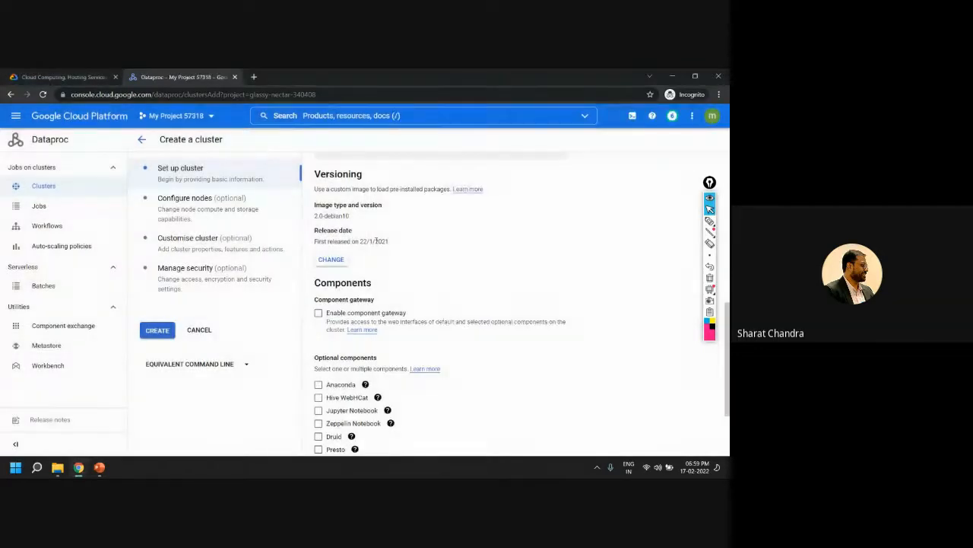
# Enable the component gateway, draw an arrow to it, and underline "interfaces of default" in its description
pyautogui.click(318, 314)
pyautogui.click(709, 220)
pyautogui.moveTo(450, 274)
pyautogui.mouseDown()
pyautogui.moveTo(356, 304)
pyautogui.moveTo(448, 329)
pyautogui.mouseUp()
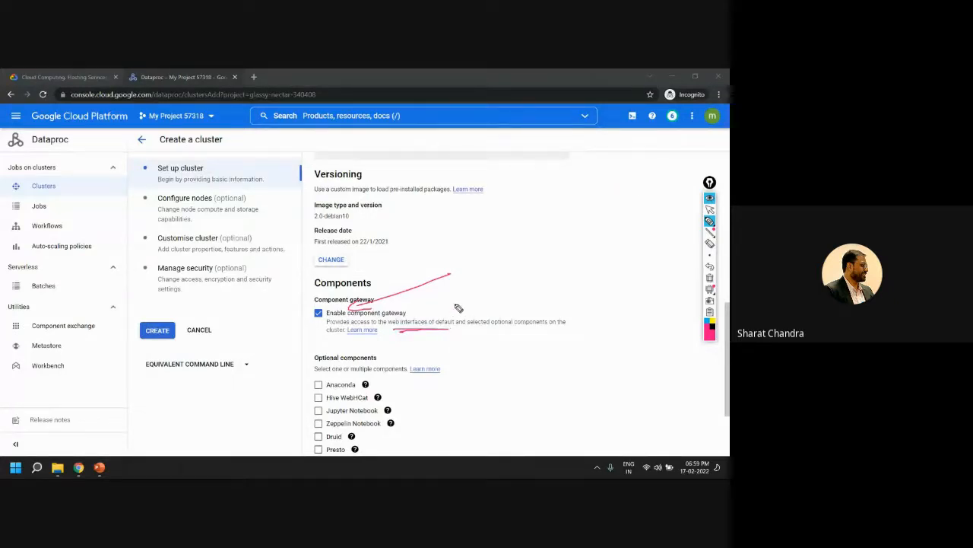
# Erase the pen marks and add Jupyter Notebook as an optional component of the cluster
pyautogui.click(710, 209)
pyautogui.scroll(-3, 464, 327)
pyautogui.click(709, 278)
pyautogui.click(318, 311)
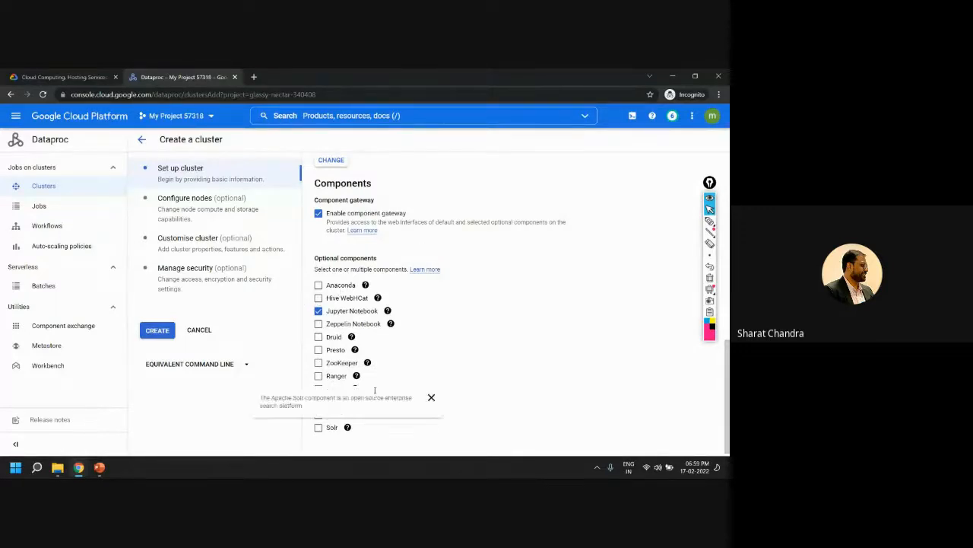
# Read the descriptions of the Anaconda and Jupyter Notebook components and review the basic cluster settings up to the name
pyautogui.moveTo(390, 323)
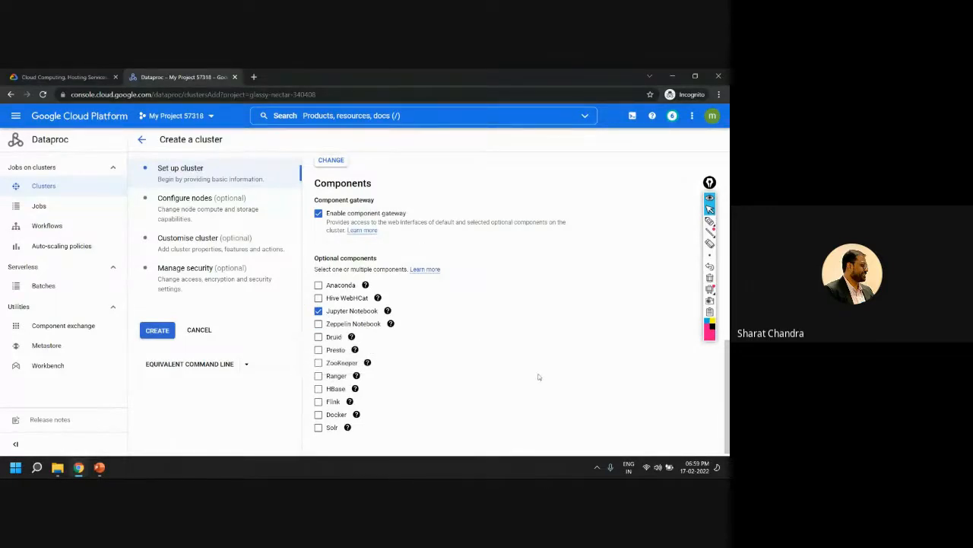
pyautogui.moveTo(366, 286)
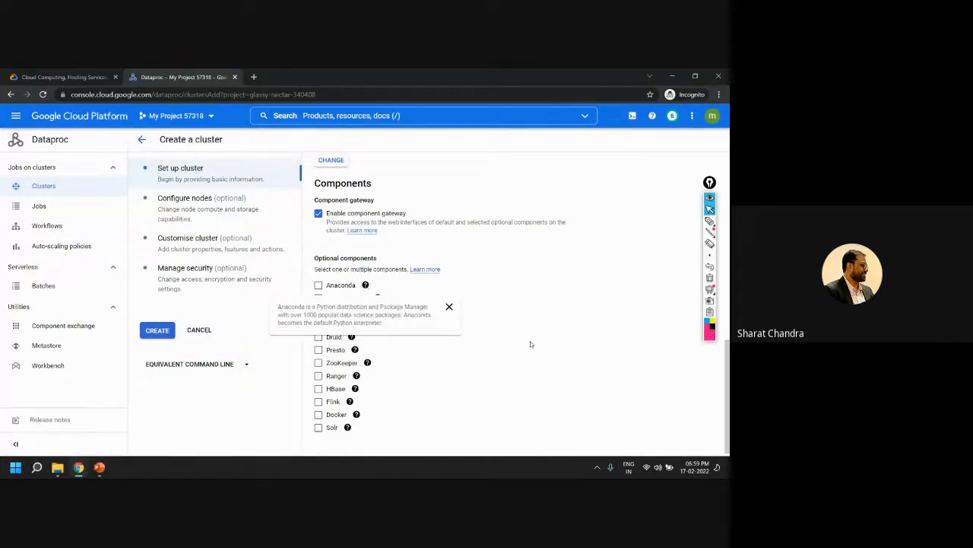
pyautogui.scroll(-1, 534, 340)
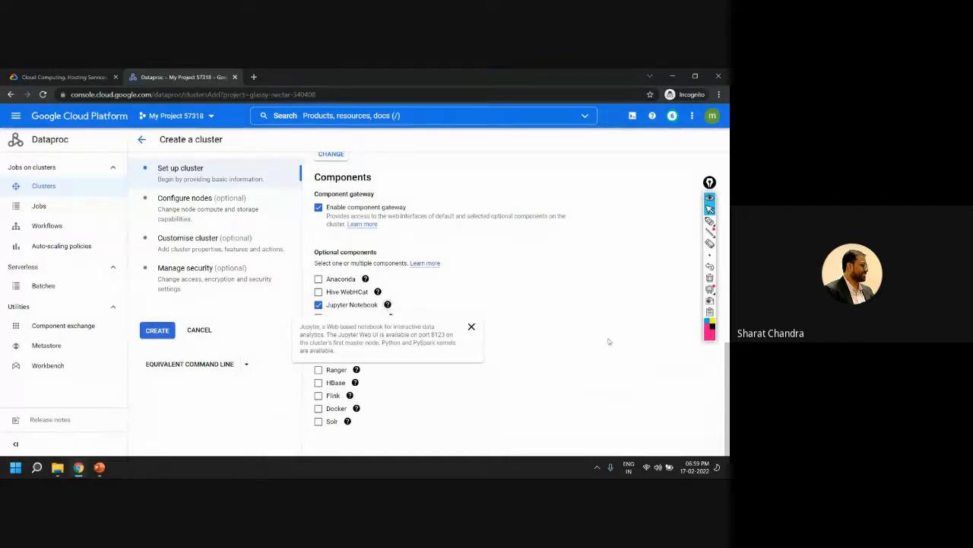
pyautogui.scroll(3, 642, 336)
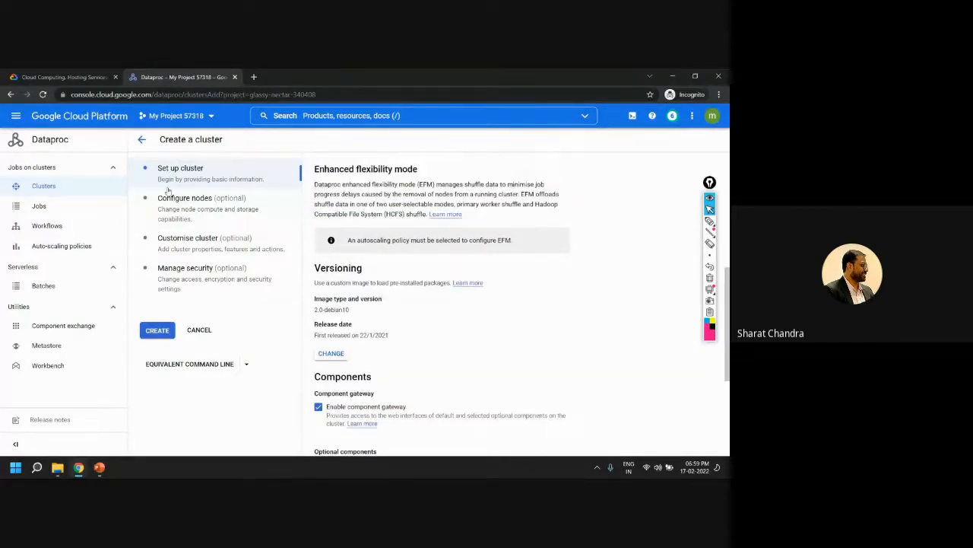
pyautogui.scroll(3, 448, 217)
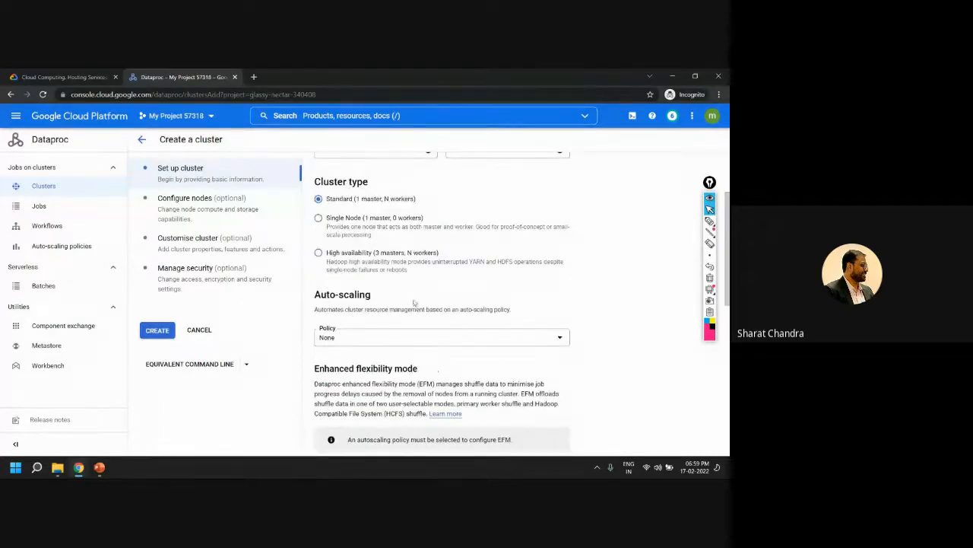
pyautogui.scroll(2, 350, 314)
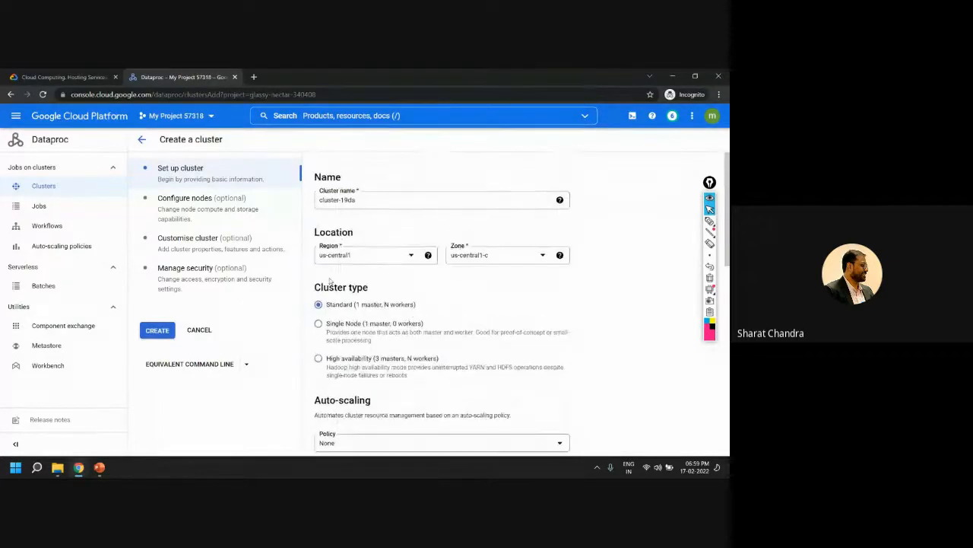
# In the node configuration, keep the master node on the N1 series and set its machine type to n1-standard-2
pyautogui.click(208, 207)
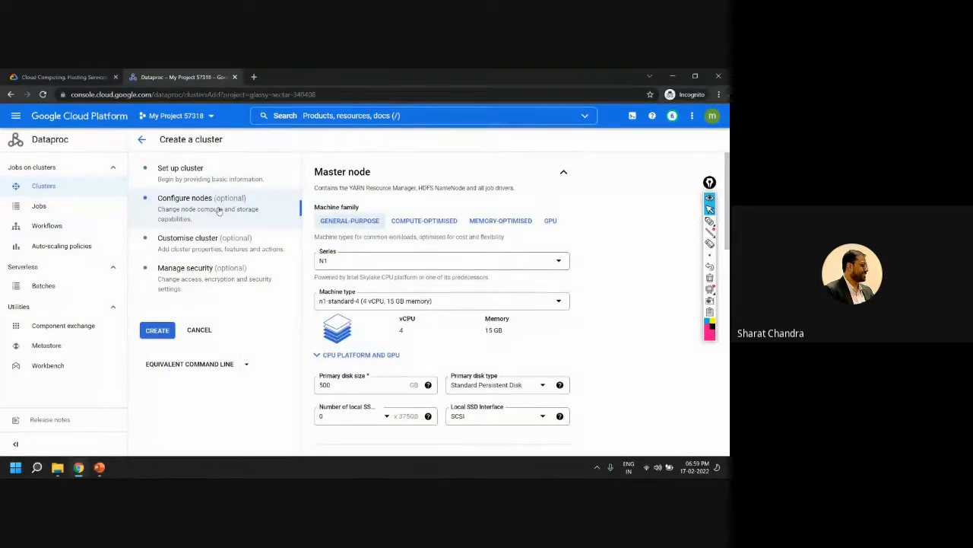
pyautogui.click(396, 263)
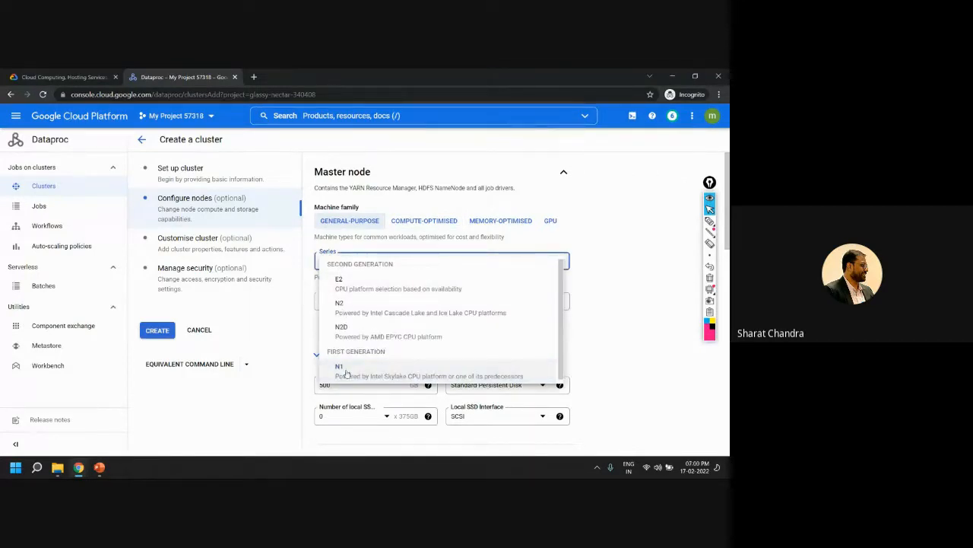
pyautogui.click(346, 373)
pyautogui.click(376, 299)
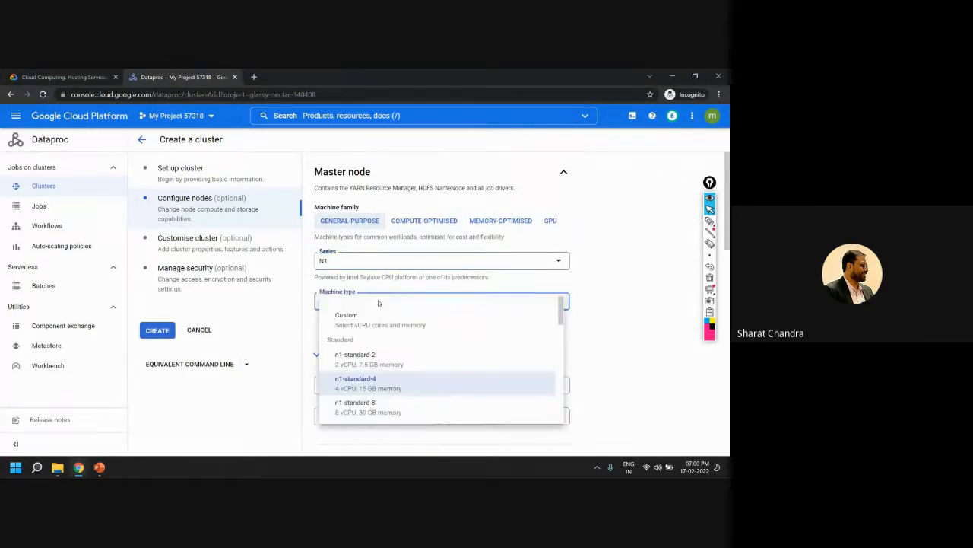
pyautogui.click(356, 359)
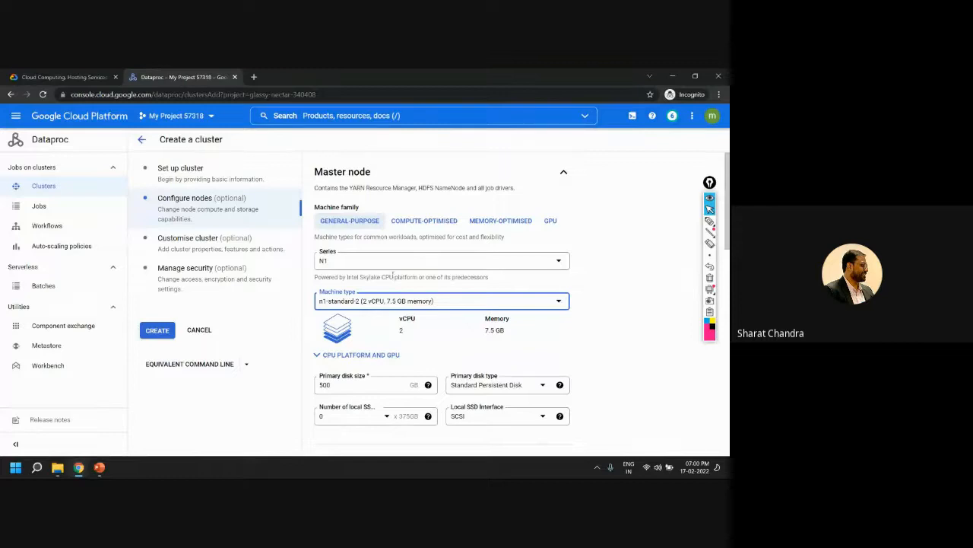
# Highlight the Master node heading and description, and set the master's primary disk size to 50 GB
pyautogui.moveTo(315, 175); pyautogui.dragTo(411, 185)
pyautogui.click(397, 183)
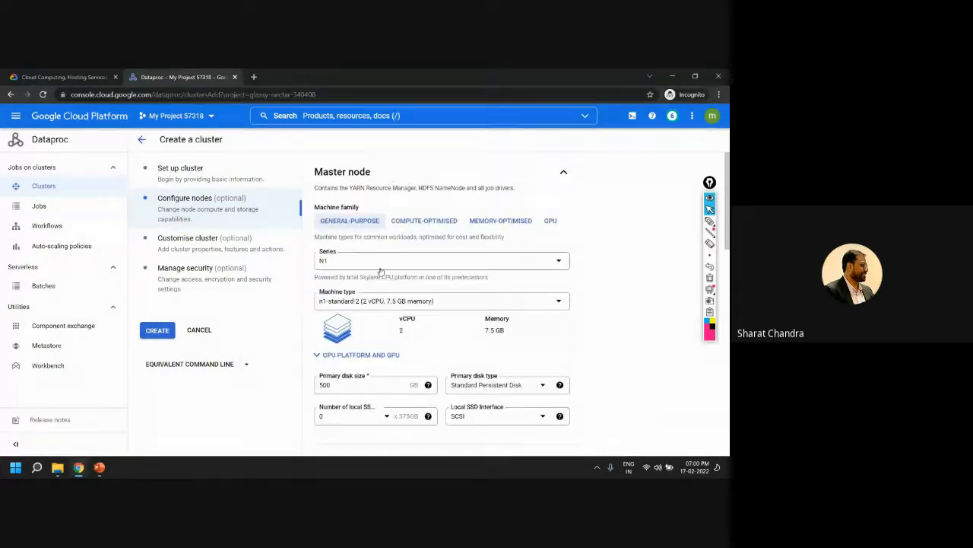
pyautogui.scroll(-1, 383, 300)
pyautogui.click(340, 337)
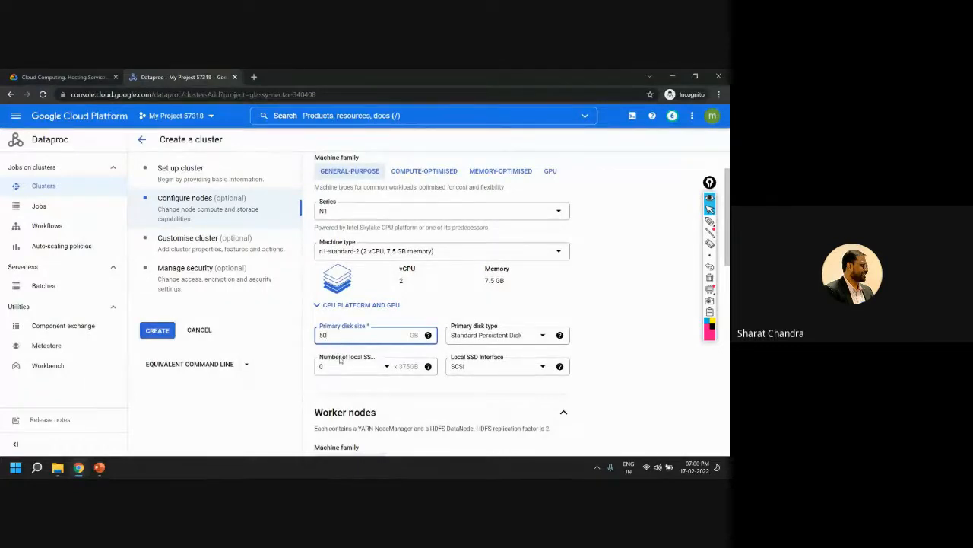
# Highlight the HDFS replication factor in the Worker nodes description and the number of worker nodes
pyautogui.scroll(-3, 351, 355)
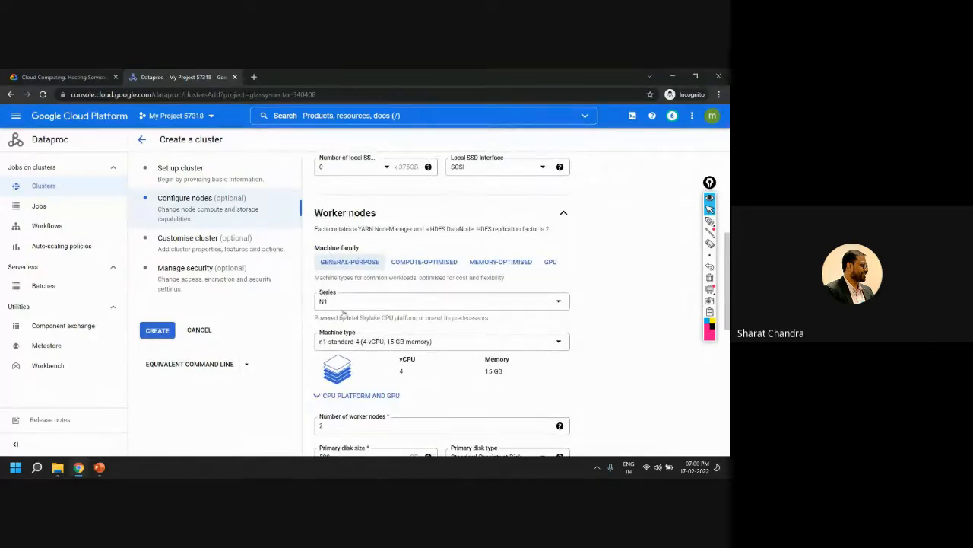
pyautogui.moveTo(539, 229); pyautogui.dragTo(550, 229)
pyautogui.scroll(-4, 583, 270)
pyautogui.doubleClick(320, 226)
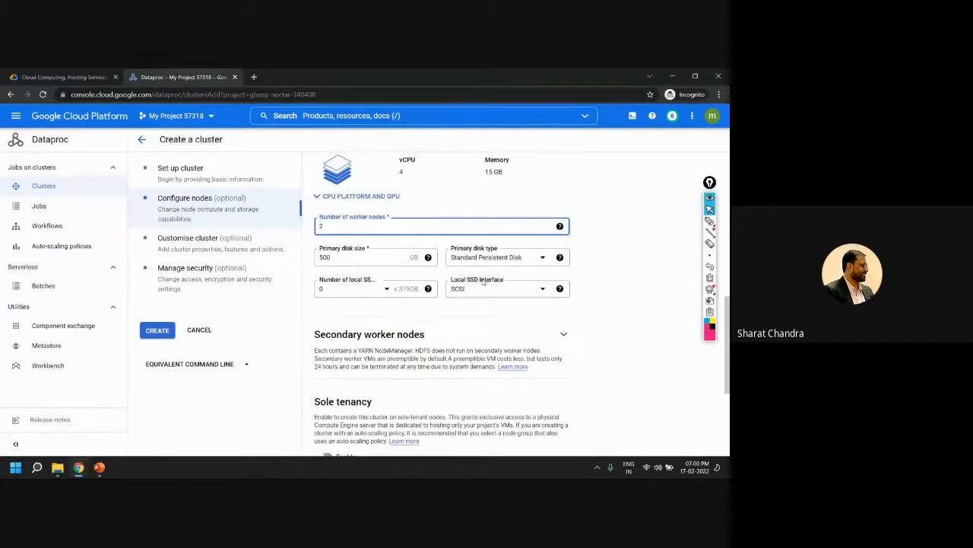
# Set the worker nodes' primary disk size to 50 GB and their machine type to n1-standard-2
pyautogui.click(374, 263)
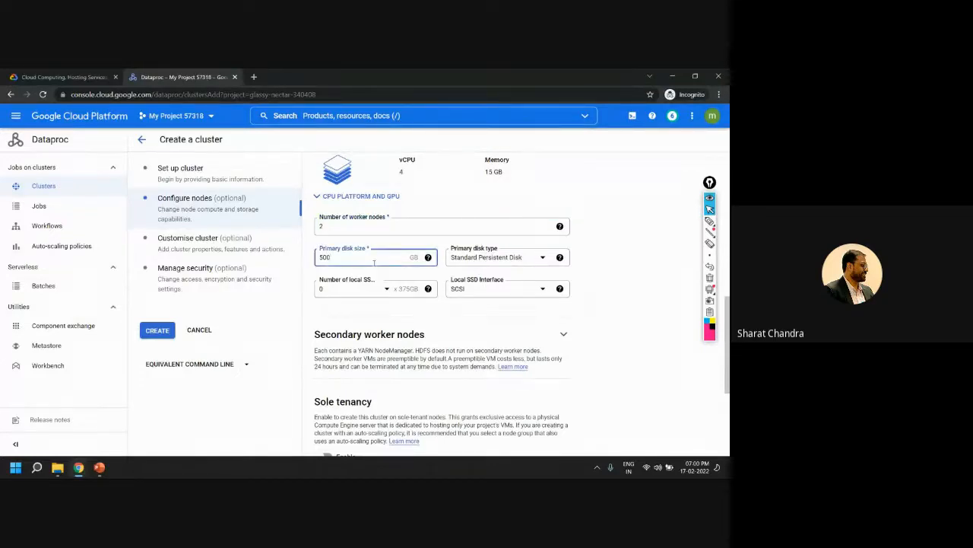
pyautogui.scroll(2, 344, 224)
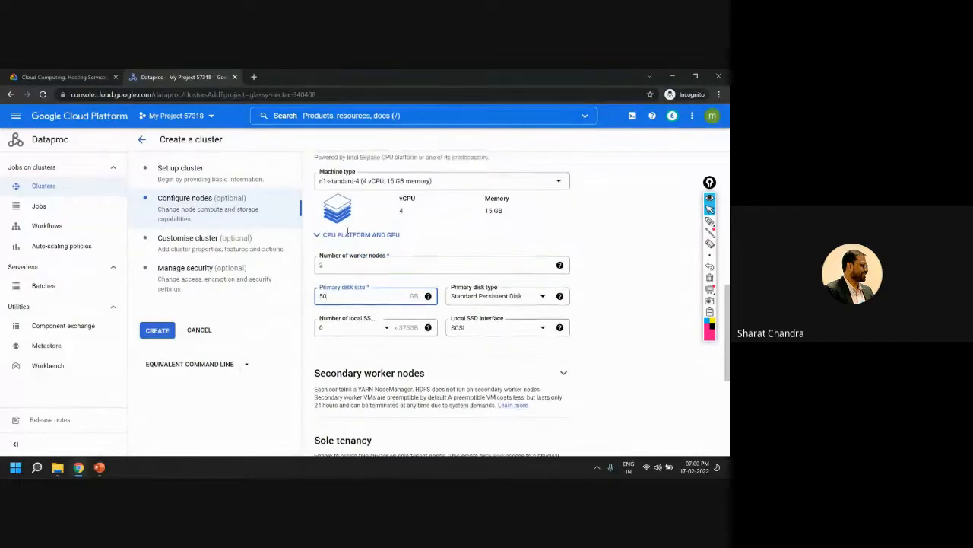
pyautogui.click(365, 242)
pyautogui.click(356, 300)
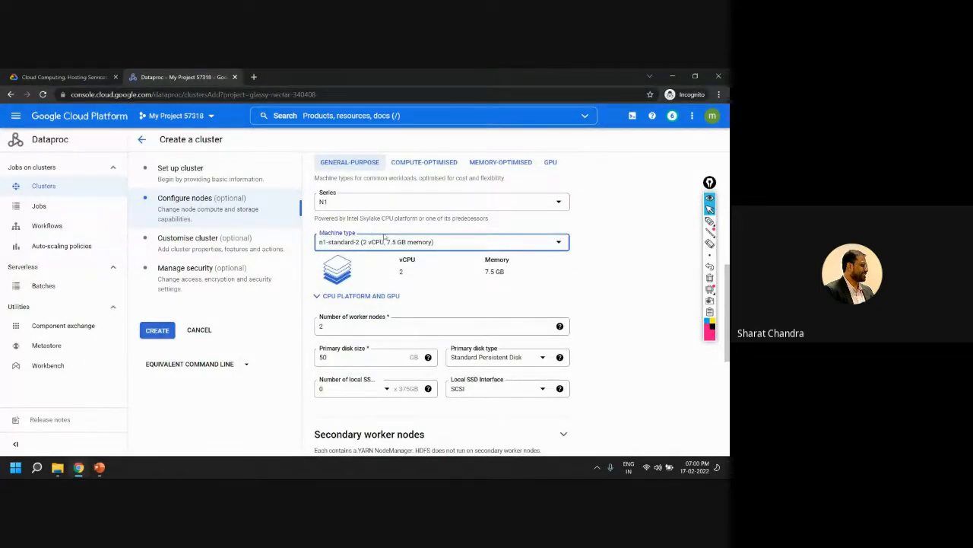
# Review the remaining node settings, create the cluster, and dismiss the submission notification
pyautogui.scroll(-3, 618, 281)
pyautogui.scroll(-2, 618, 280)
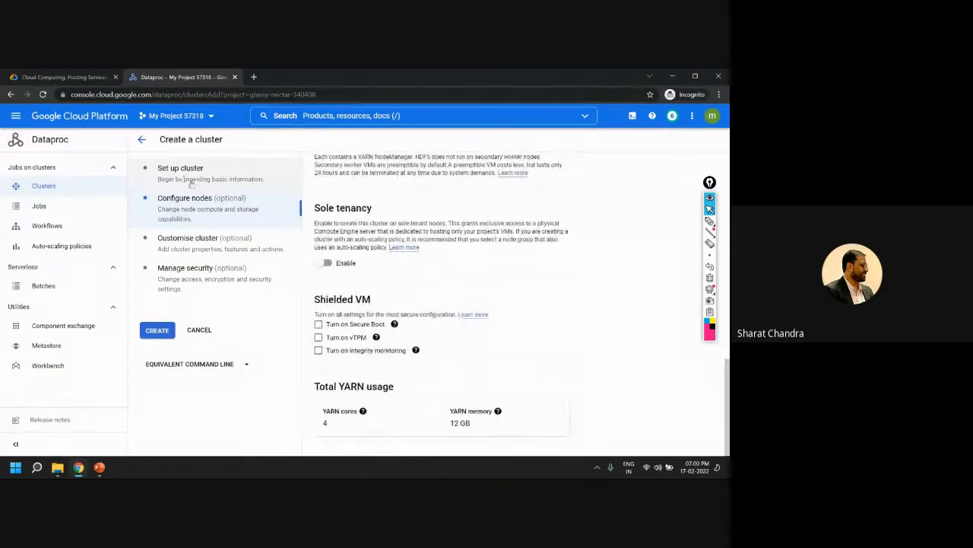
pyautogui.click(157, 333)
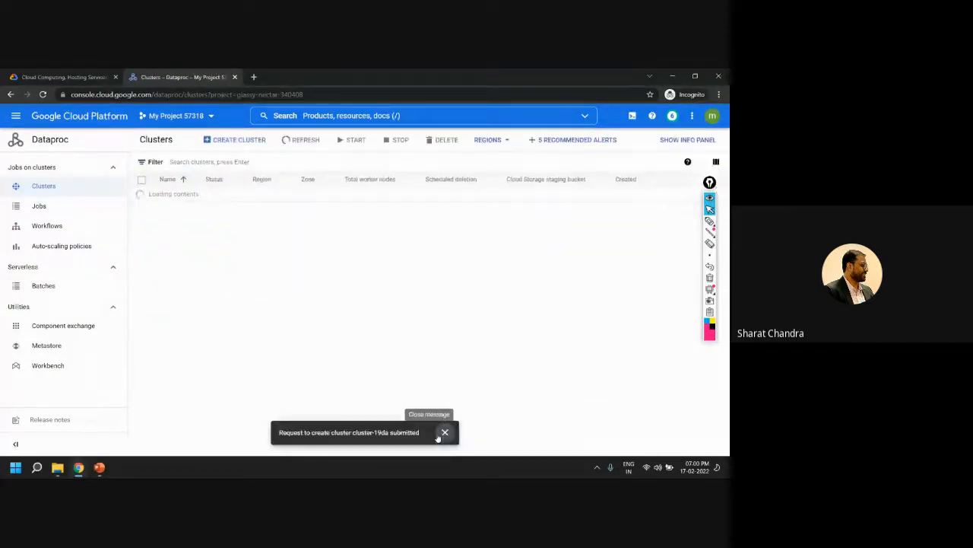
pyautogui.click(445, 433)
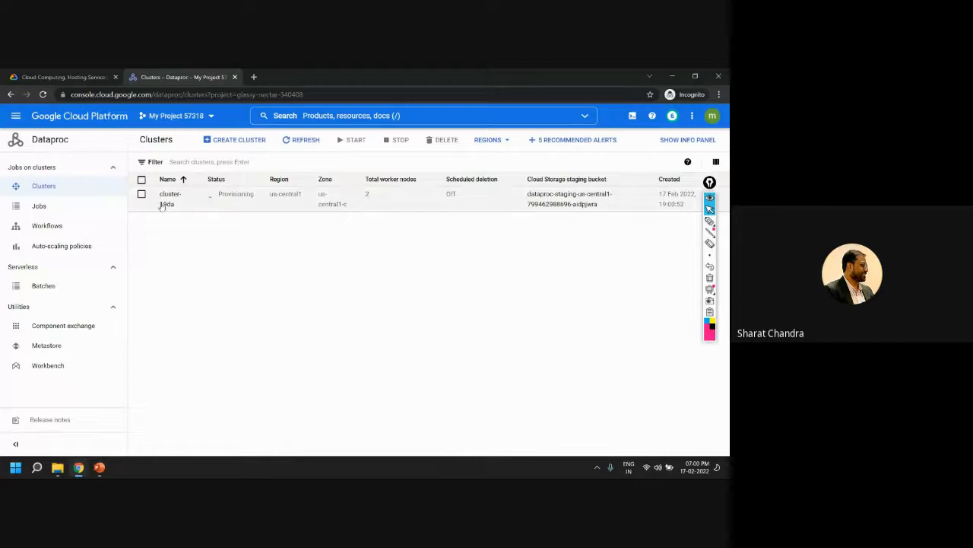
# Circle the cluster's name and Provisioning status with the pen, and handwrite "3 mins", "3 servers", "1 - master" and "2 - worker"
pyautogui.click(709, 221)
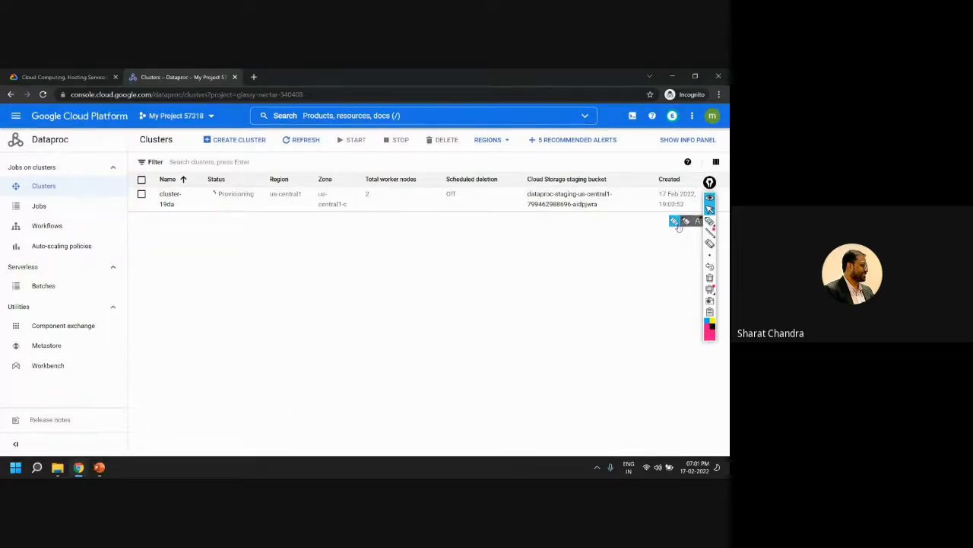
pyautogui.moveTo(255, 188); pyautogui.dragTo(221, 182)
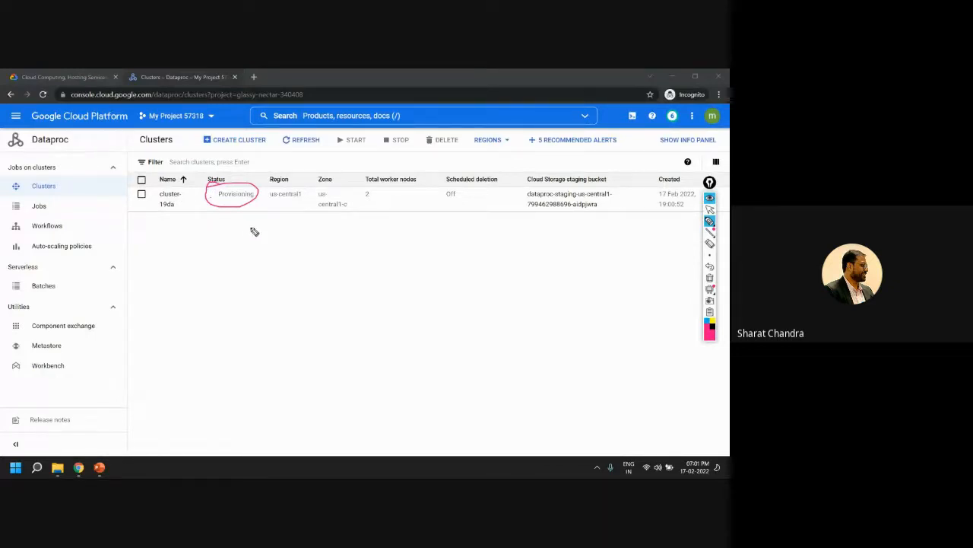
pyautogui.moveTo(234, 215)
pyautogui.mouseDown()
pyautogui.moveTo(234, 233)
pyautogui.moveTo(265, 254)
pyautogui.moveTo(310, 263)
pyautogui.mouseUp()
pyautogui.moveTo(152, 222); pyautogui.dragTo(193, 206)
pyautogui.moveTo(273, 288)
pyautogui.mouseDown()
pyautogui.moveTo(340, 294)
pyautogui.moveTo(333, 329)
pyautogui.moveTo(420, 318)
pyautogui.mouseUp()
pyautogui.moveTo(314, 348); pyautogui.dragTo(406, 359)
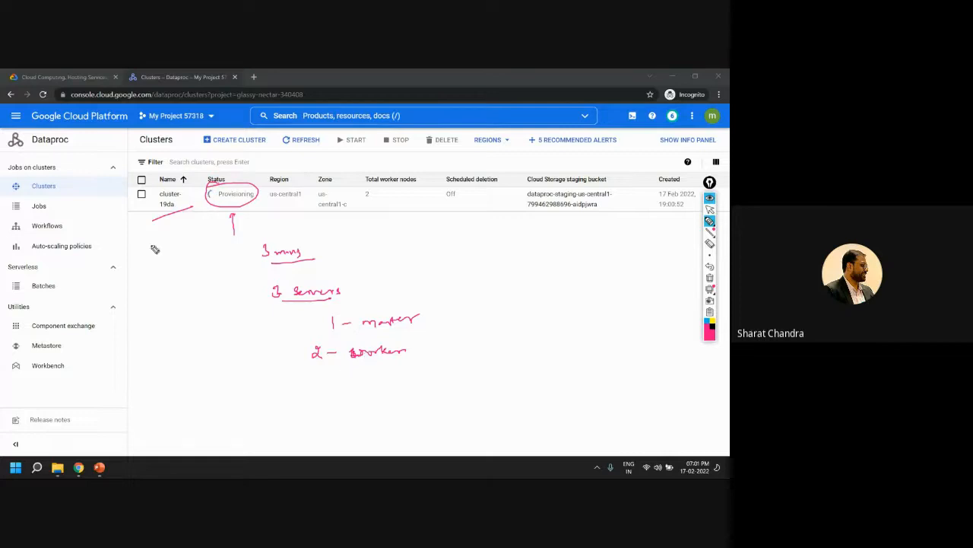
pyautogui.moveTo(163, 191); pyautogui.dragTo(162, 213)
# Open the details of the new cluster and erase all pen marks
pyautogui.click(710, 210)
pyautogui.click(169, 198)
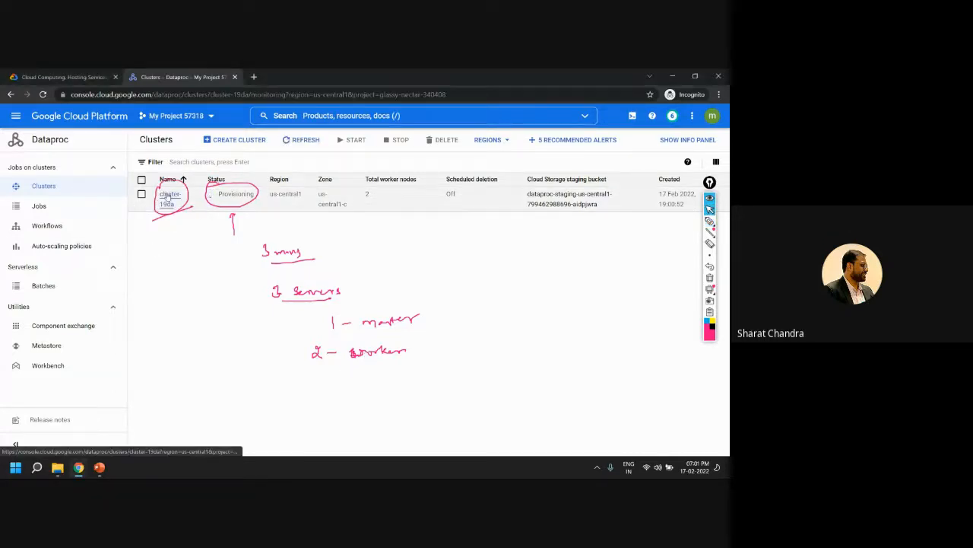
pyautogui.click(708, 278)
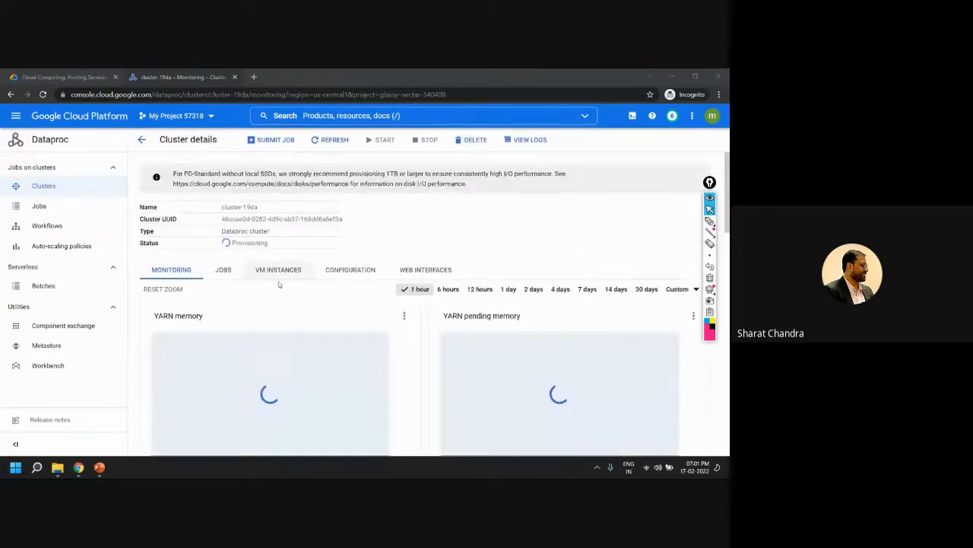
# Show the cluster's VM instances, mark the master and two worker machines with the pen, and erase the marks
pyautogui.click(229, 244)
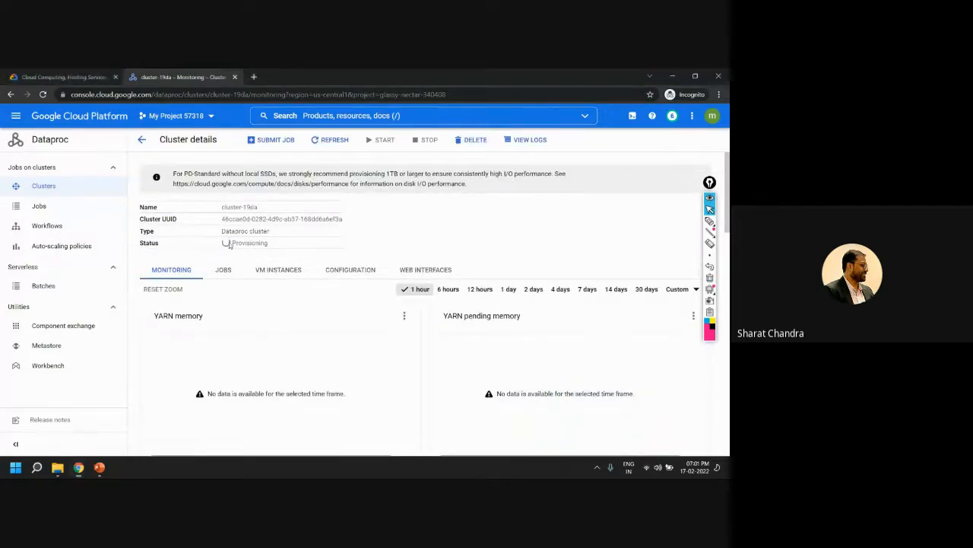
pyautogui.click(223, 270)
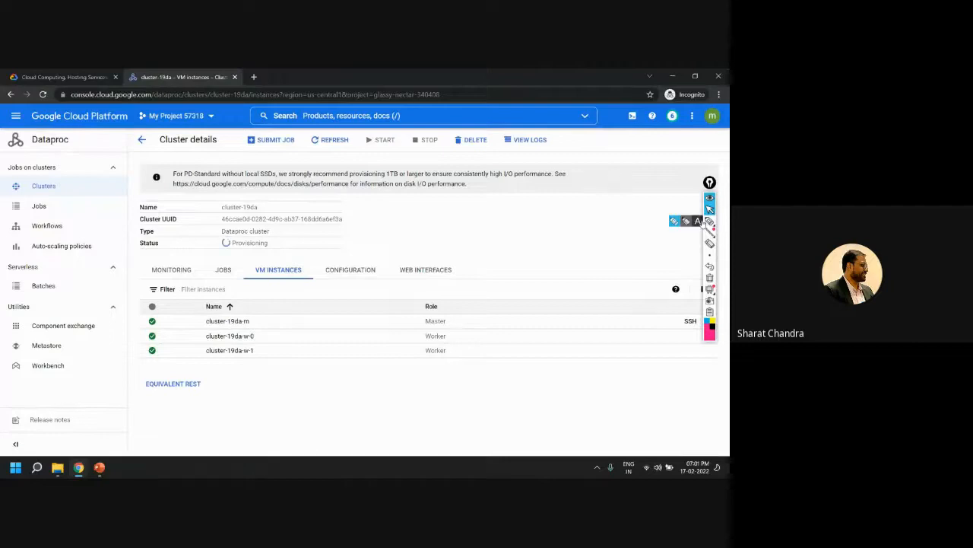
pyautogui.click(710, 220)
pyautogui.moveTo(451, 321)
pyautogui.mouseDown()
pyautogui.moveTo(465, 312)
pyautogui.moveTo(448, 356)
pyautogui.mouseUp()
pyautogui.moveTo(270, 320); pyautogui.dragTo(272, 353)
pyautogui.moveTo(232, 323)
pyautogui.mouseDown()
pyautogui.moveTo(253, 322)
pyautogui.moveTo(257, 354)
pyautogui.mouseUp()
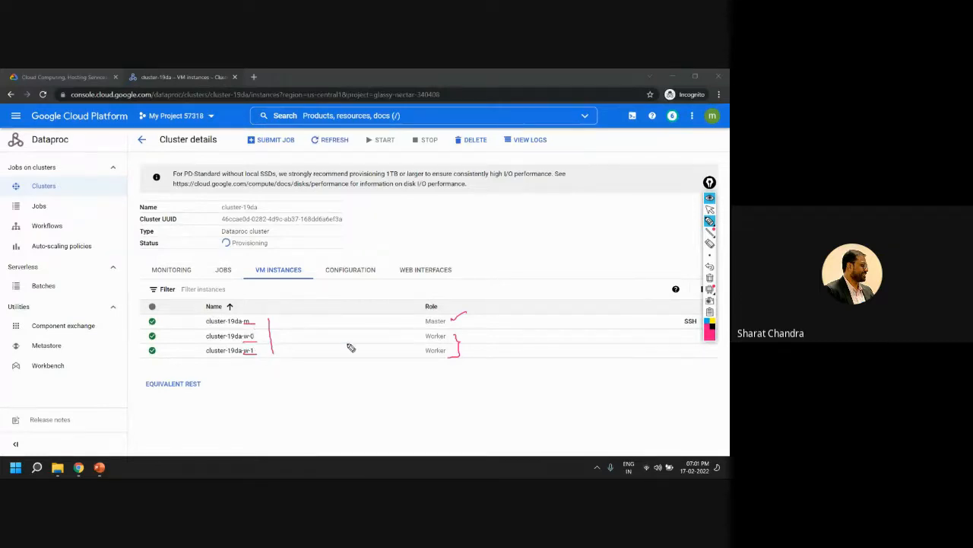
pyautogui.click(710, 278)
# Underline the Web Interfaces heading with the pen, open that section, and examine its component gateway links
pyautogui.moveTo(403, 279); pyautogui.dragTo(450, 280)
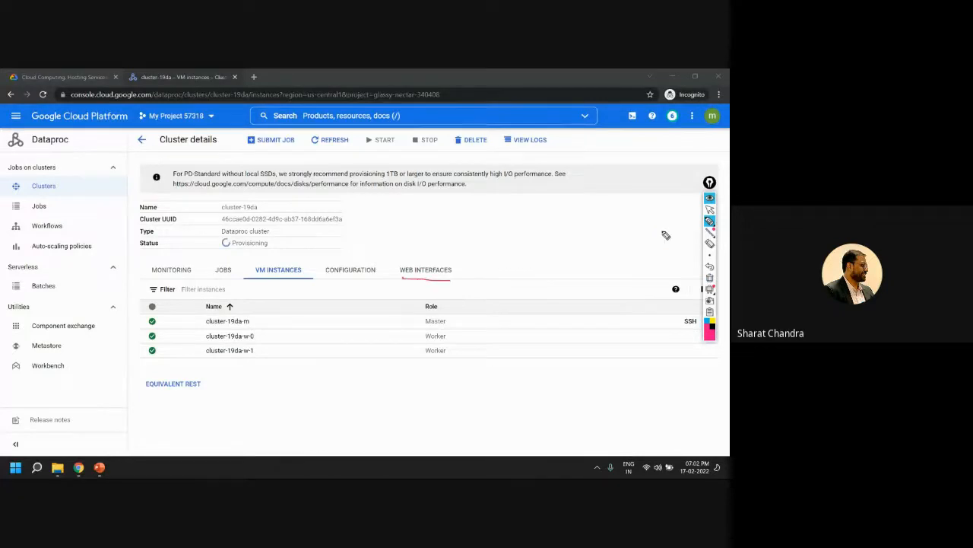
pyautogui.click(710, 208)
pyautogui.click(423, 275)
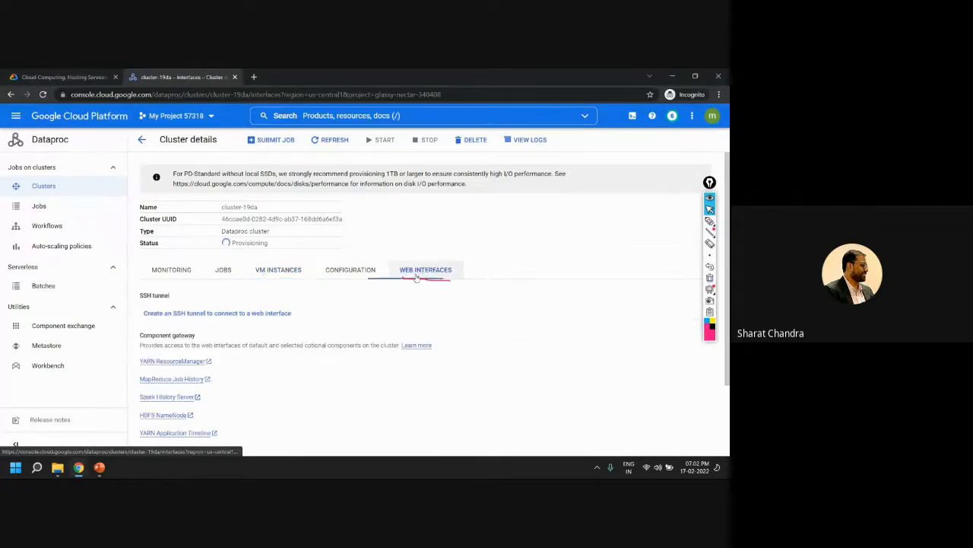
pyautogui.scroll(-2, 372, 302)
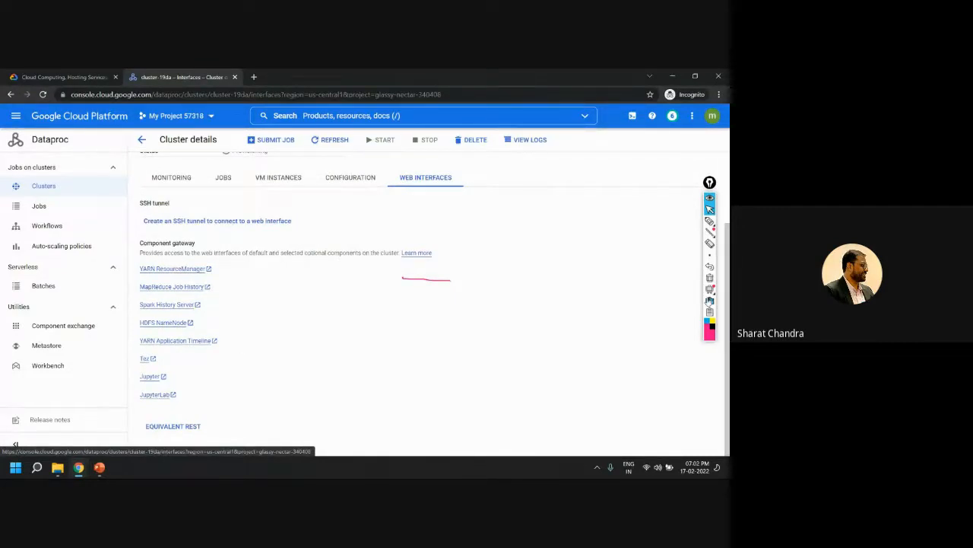
pyautogui.scroll(2, 463, 292)
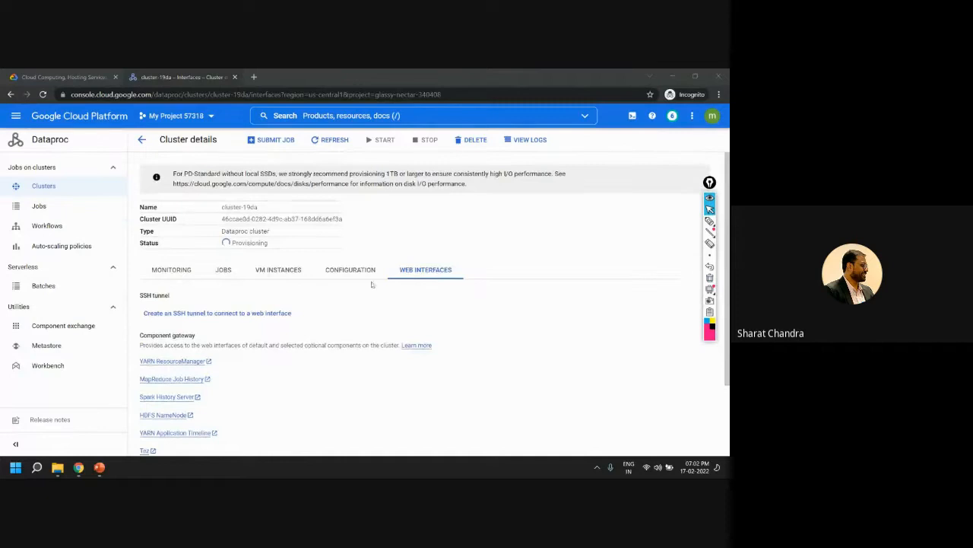
# Return to the cluster's VM instances and move the annotation toolbar clear of the master's SSH option
pyautogui.click(296, 274)
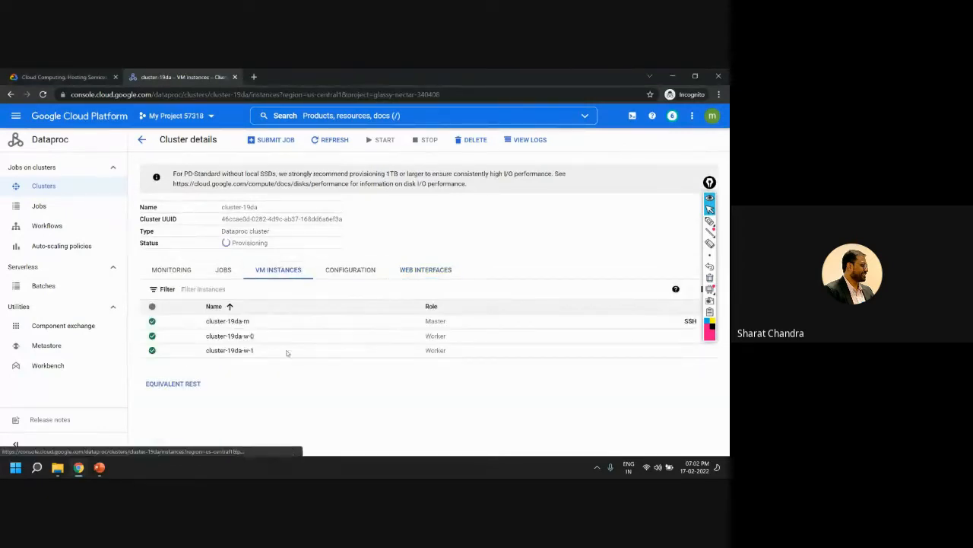
pyautogui.moveTo(709, 185)
pyautogui.mouseDown()
pyautogui.moveTo(717, 166)
pyautogui.moveTo(709, 339)
pyautogui.moveTo(644, 370)
pyautogui.mouseUp()
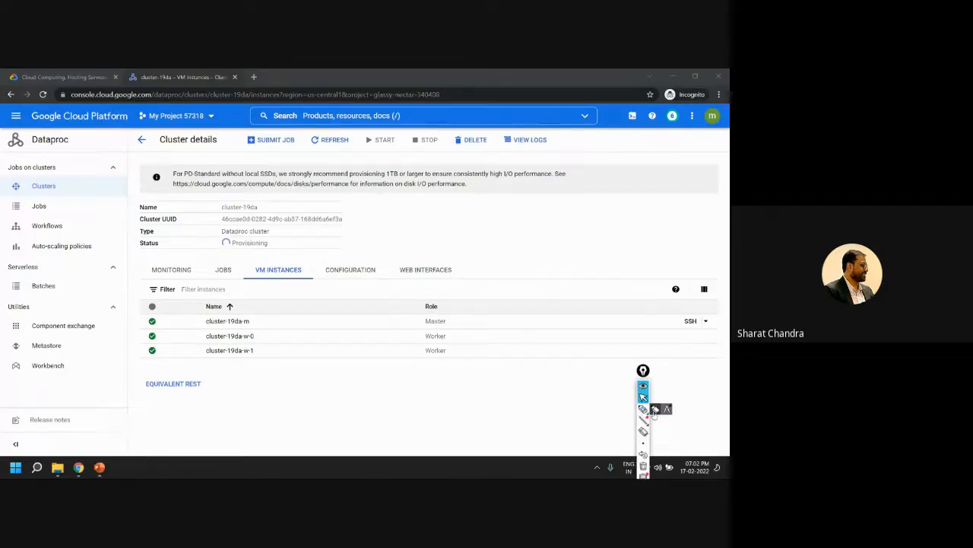
# Underline the master node's SSH option with the pen and switch back to the pointer
pyautogui.click(644, 410)
pyautogui.moveTo(717, 325); pyautogui.dragTo(680, 326)
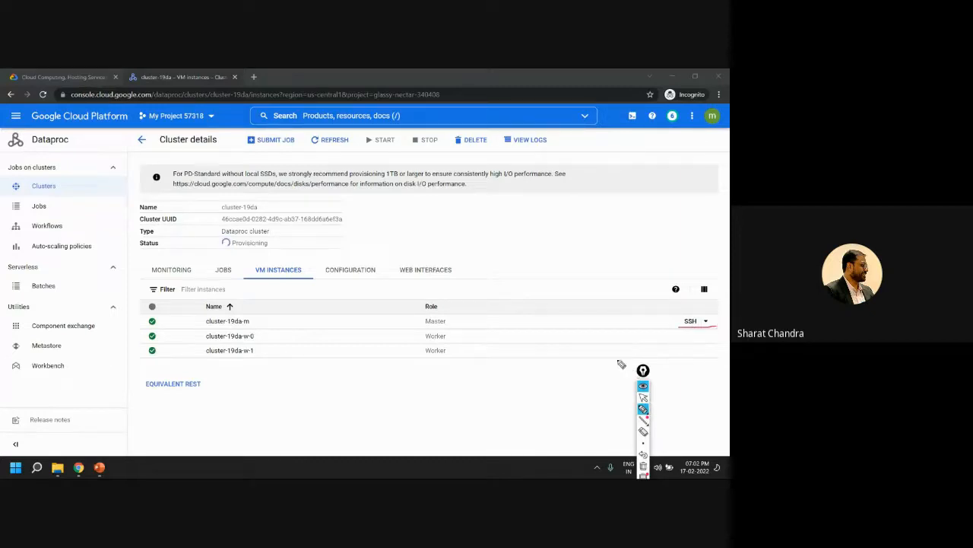
pyautogui.click(644, 396)
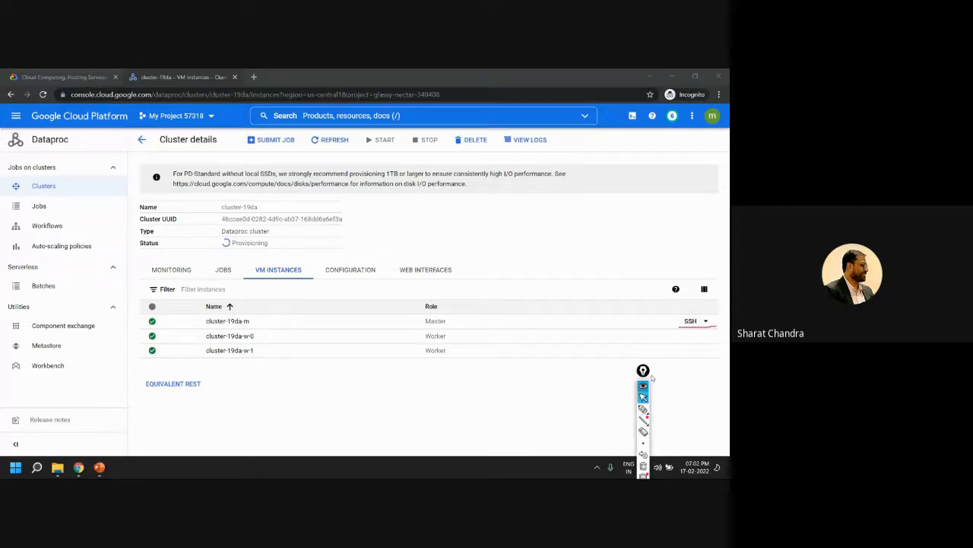
# Open an SSH session to the master node in a browser window and authorise the connection
pyautogui.click(715, 321)
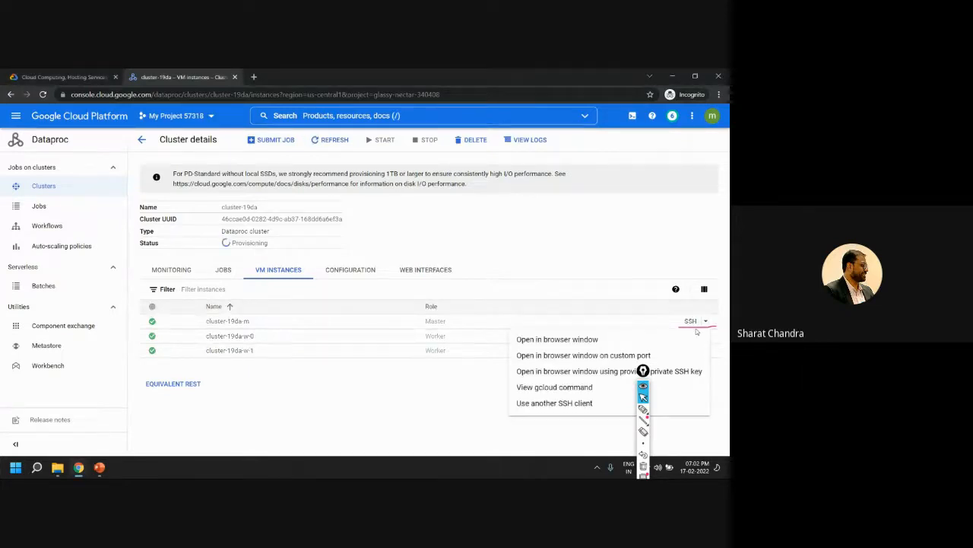
pyautogui.click(724, 324)
pyautogui.click(704, 321)
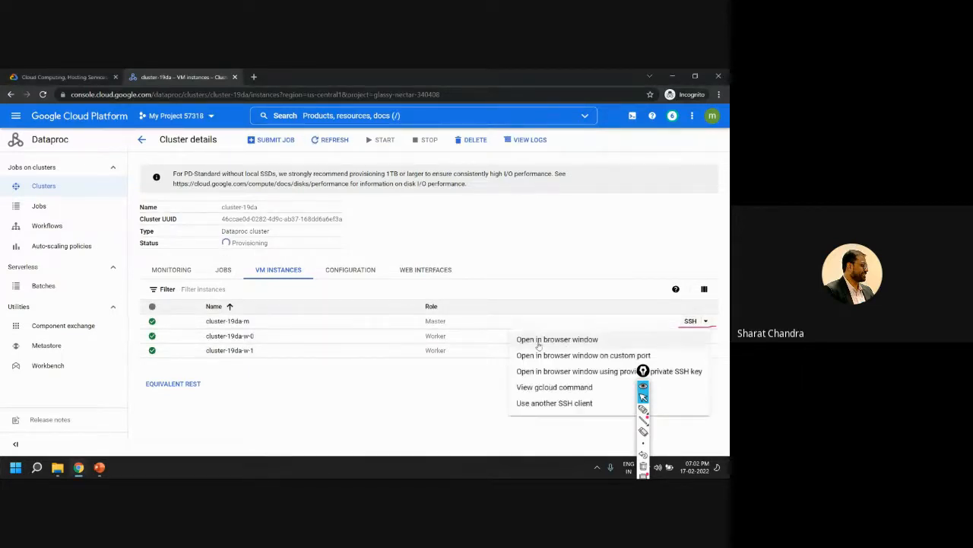
pyautogui.click(543, 342)
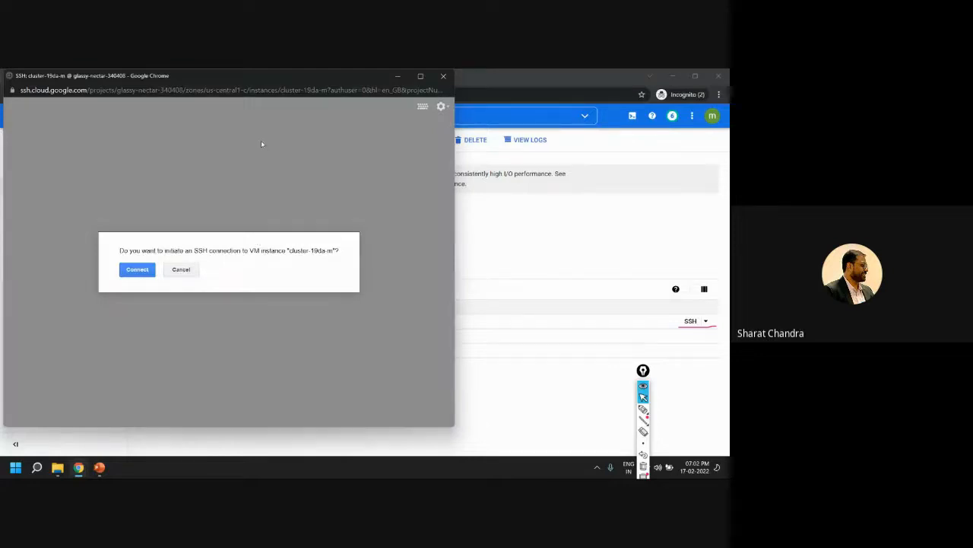
pyautogui.click(141, 270)
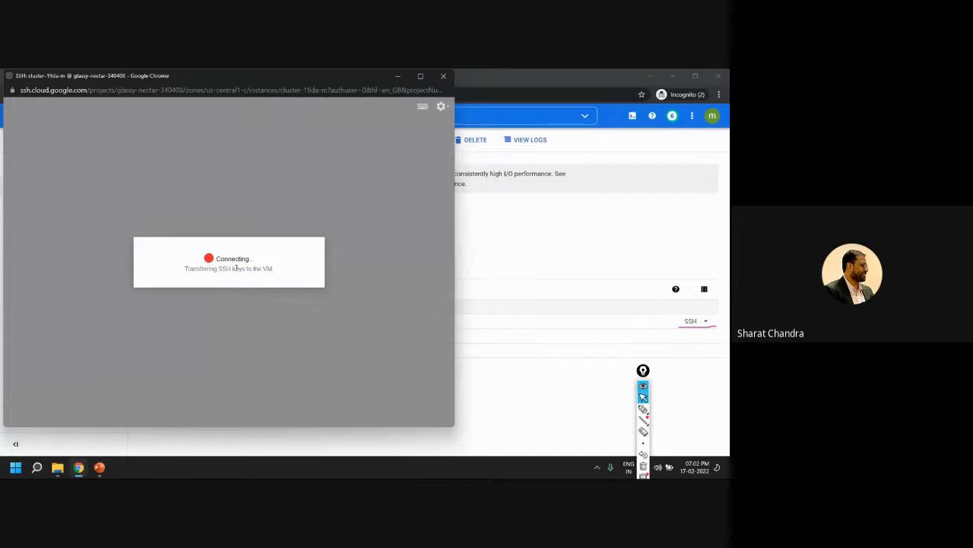
# Highlight the cluster's status in the console, and return to the SSH window
pyautogui.click(506, 79)
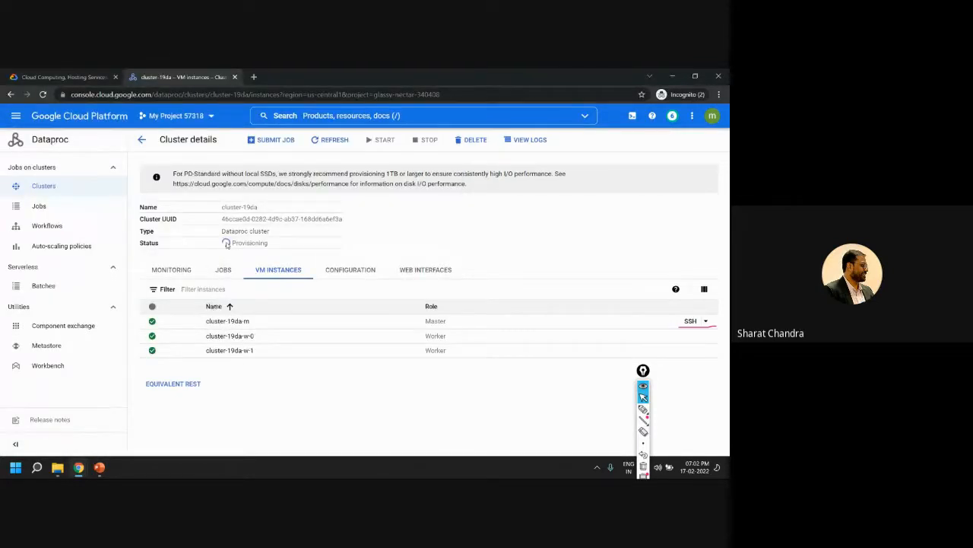
pyautogui.moveTo(306, 254); pyautogui.dragTo(225, 242)
pyautogui.moveTo(78, 467)
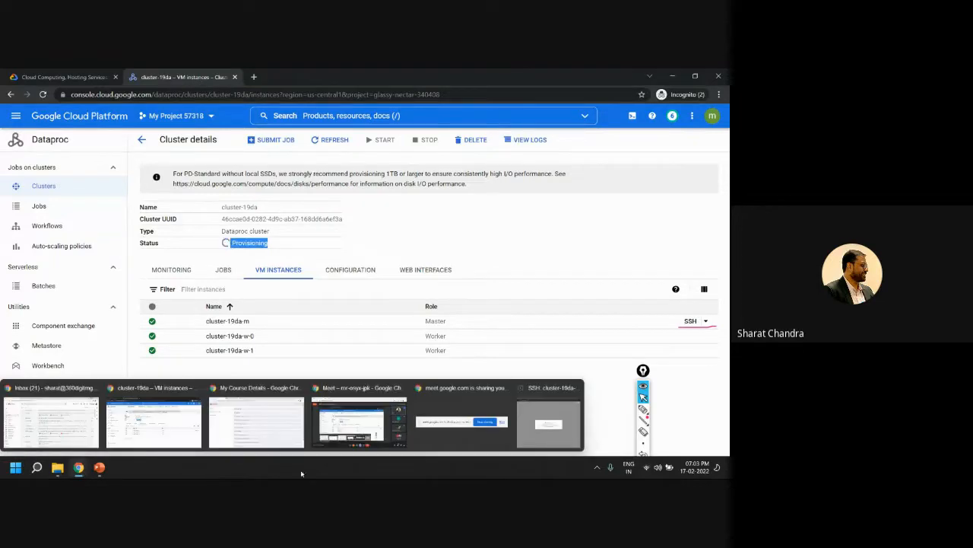
pyautogui.click(562, 430)
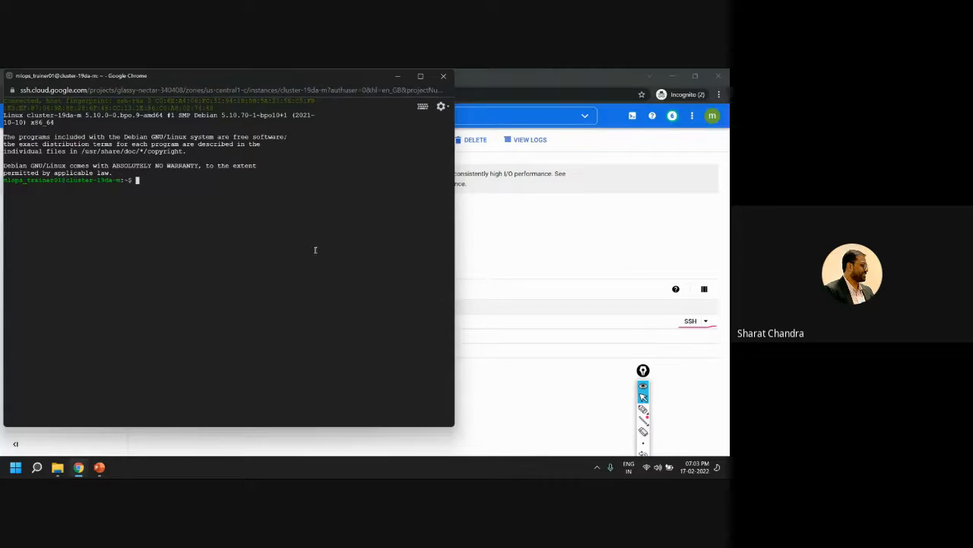
# Enlarge the terminal to 125% zoom in a wider window, and run the hadoop command
pyautogui.write('nadoop')
pyautogui.press('BackSpace')
pyautogui.press('BackSpace')
pyautogui.press('BackSpace')
pyautogui.press('BackSpace')
pyautogui.press('BackSpace')
pyautogui.press('BackSpace')
pyautogui.hotkey('ctrl', '+')
pyautogui.hotkey('ctrl', '+')
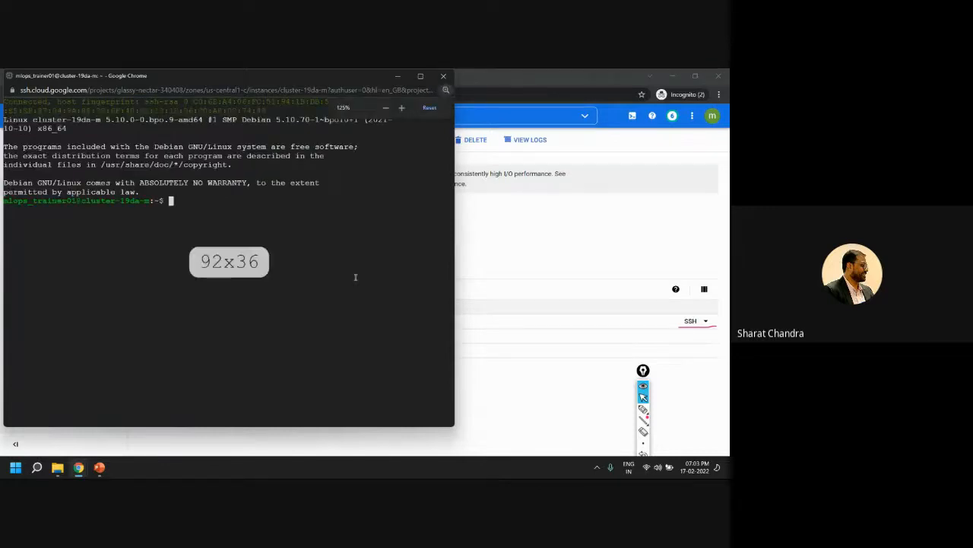
pyautogui.moveTo(456, 289); pyautogui.dragTo(548, 287)
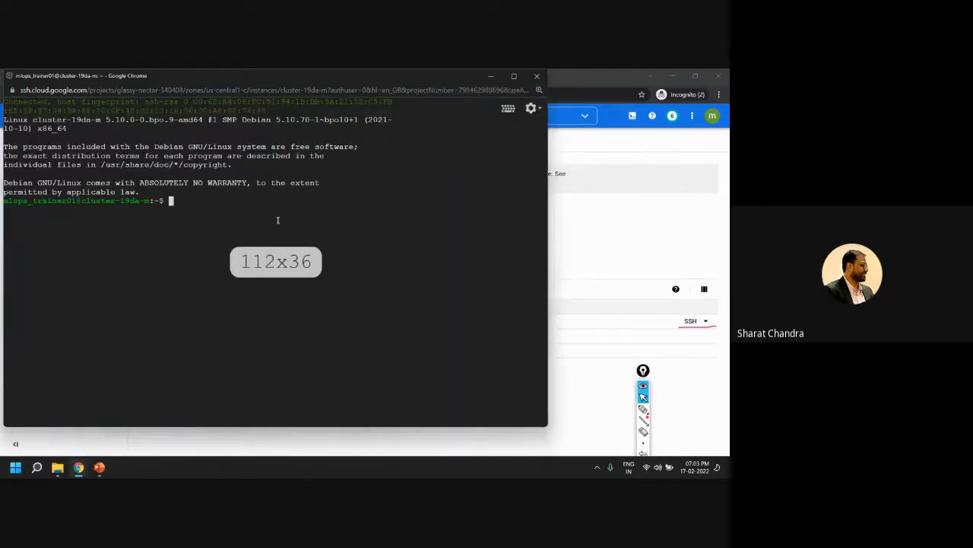
pyautogui.write('hadoop')
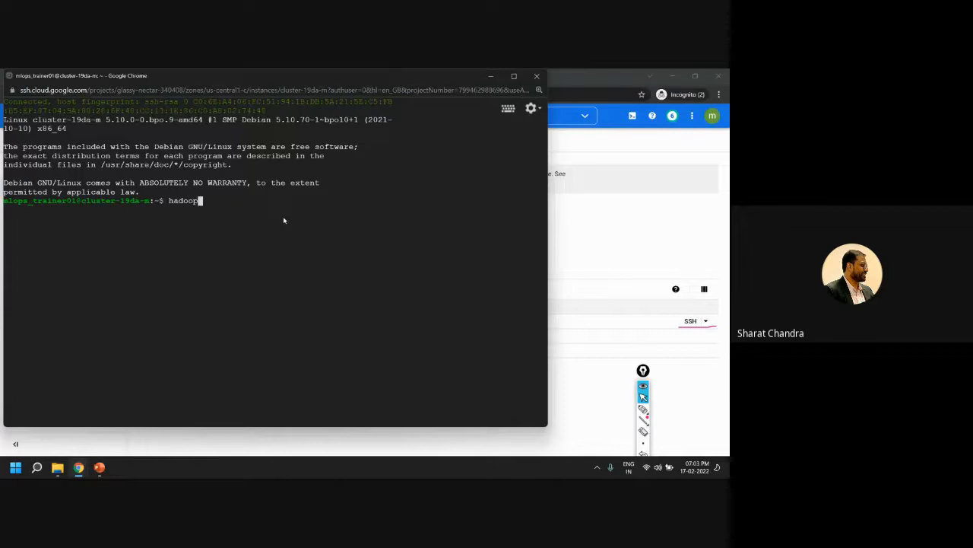
pyautogui.press('Return')
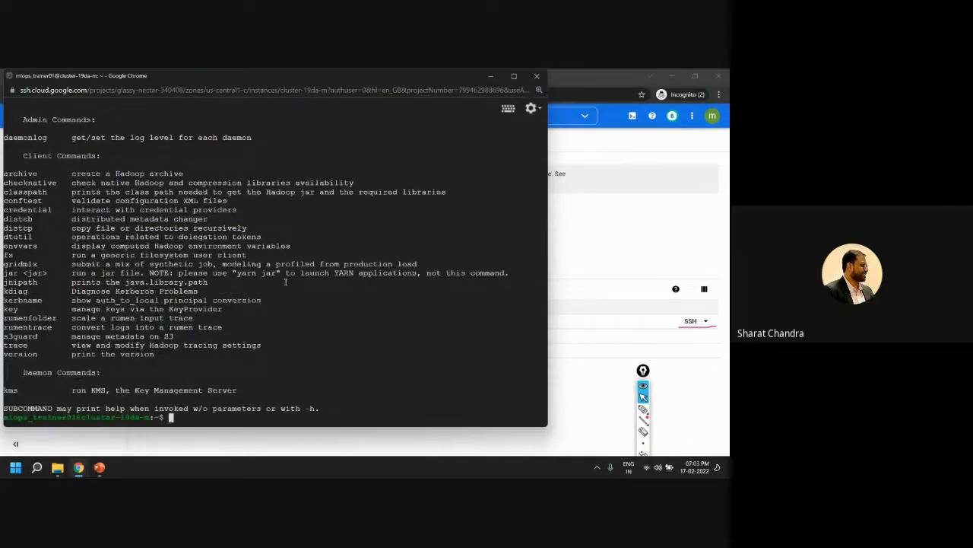
# Run hadoop version and highlight the Hadoop version line in its output
pyautogui.press('Up')
pyautogui.write('-')
pyautogui.press('BackSpace')
pyautogui.write('versoion')
pyautogui.doubleClick(15, 357)
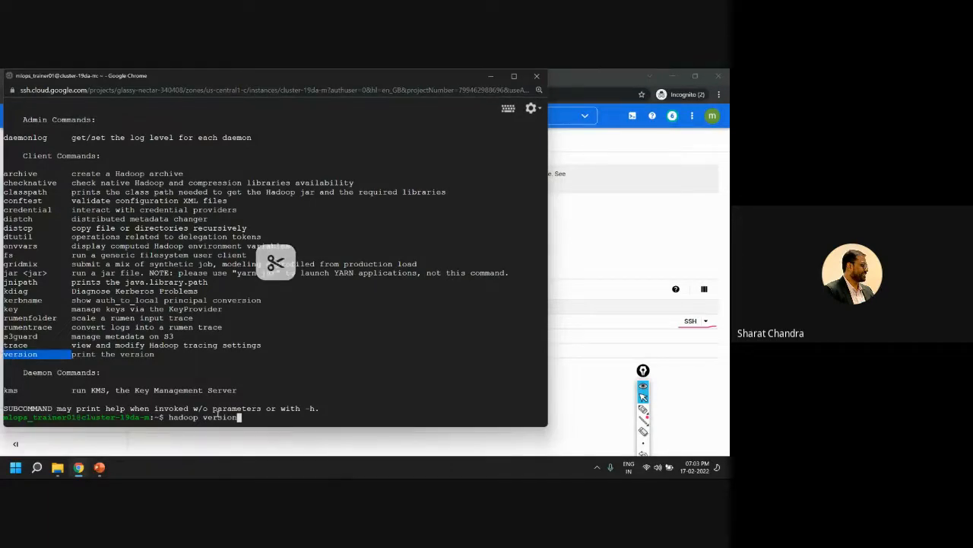
pyautogui.click(234, 426)
pyautogui.press('Return')
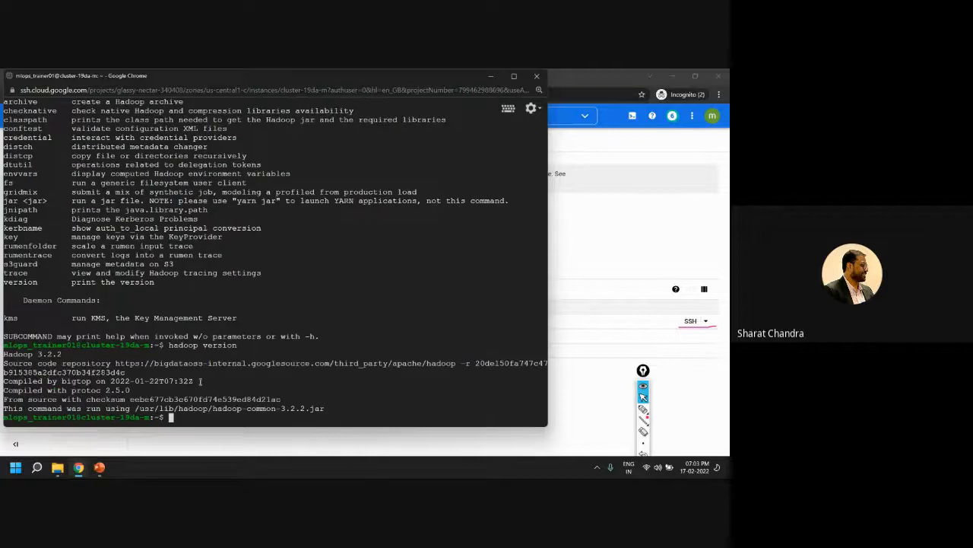
pyautogui.moveTo(5, 354); pyautogui.dragTo(70, 357)
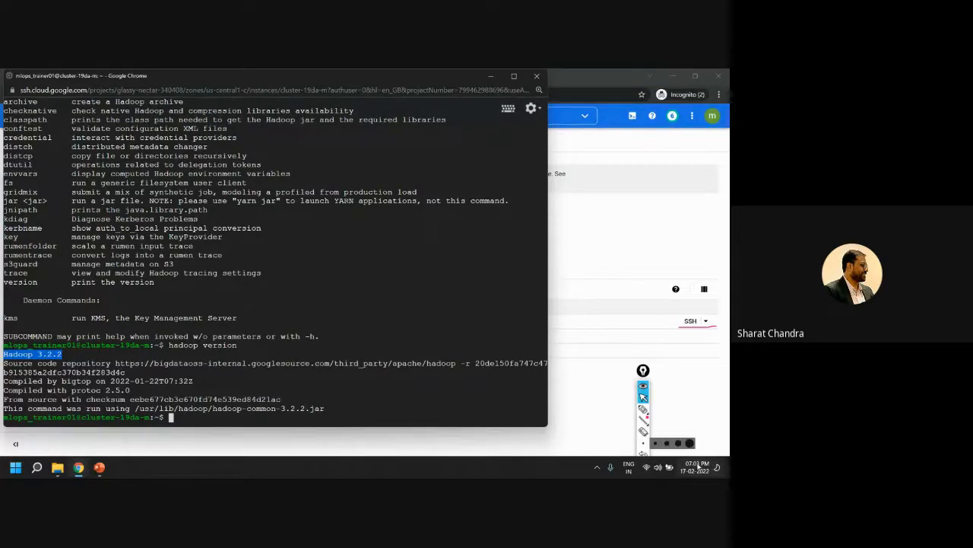
# Move the annotation toolbar and the terminal window out of the way, and refresh the cluster details
pyautogui.moveTo(644, 370)
pyautogui.mouseDown()
pyautogui.moveTo(685, 360)
pyautogui.moveTo(696, 371)
pyautogui.moveTo(722, 292)
pyautogui.mouseUp()
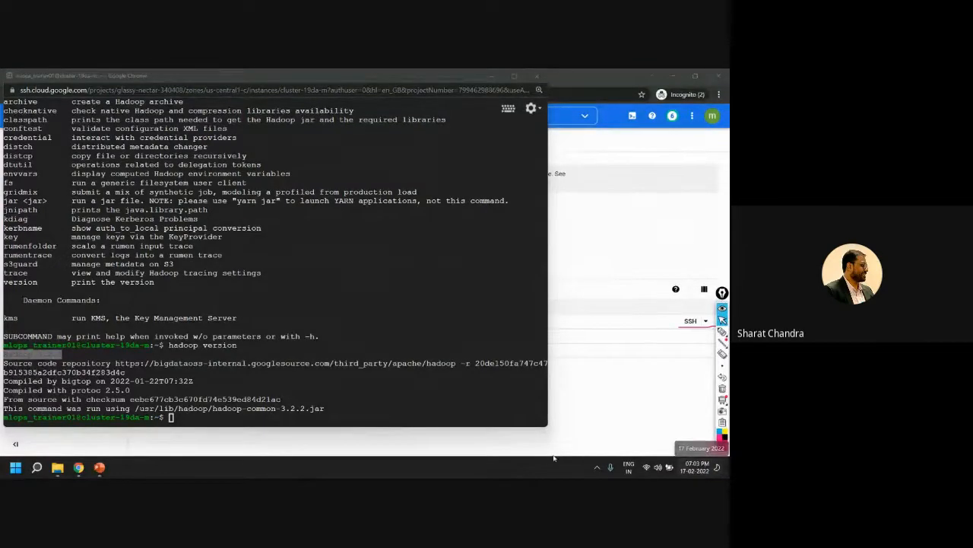
pyautogui.click(295, 396)
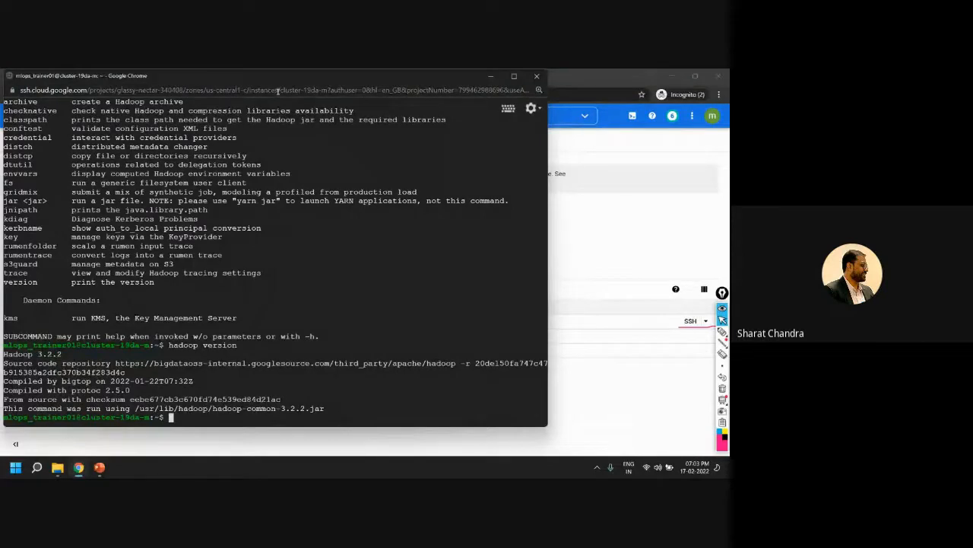
pyautogui.moveTo(278, 90); pyautogui.dragTo(394, 90)
pyautogui.moveTo(318, 79); pyautogui.dragTo(416, 308)
pyautogui.click(253, 251)
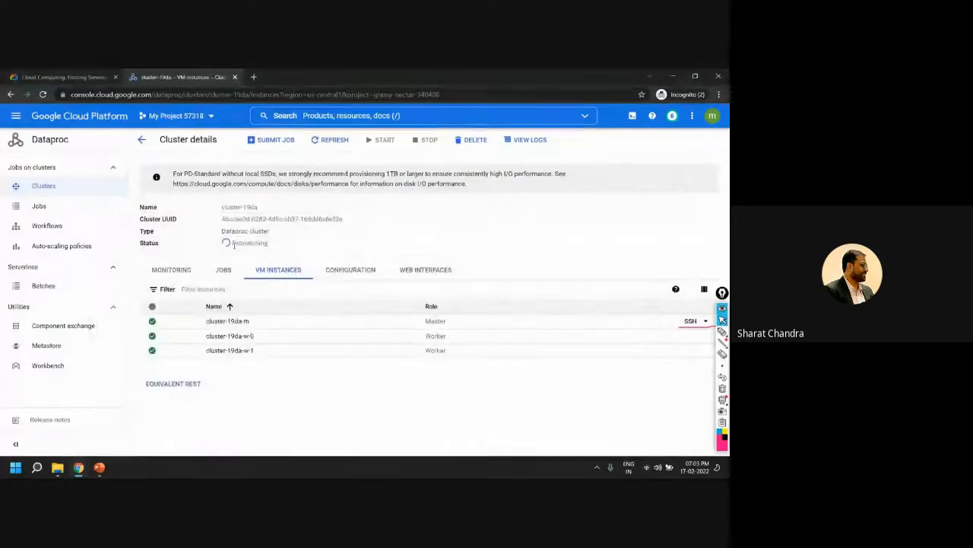
pyautogui.click(326, 144)
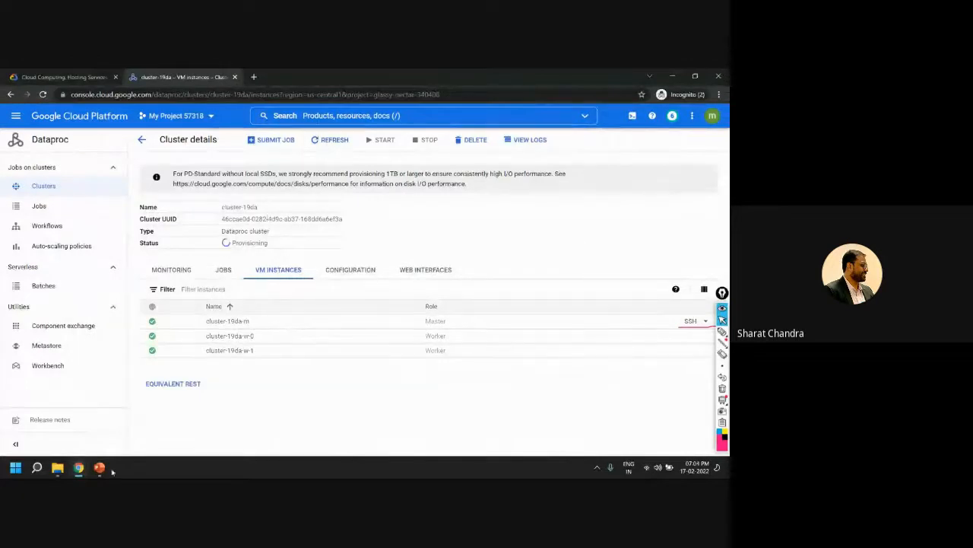
# Bring the SSH terminal back to the front and maximise its window
pyautogui.moveTo(79, 471)
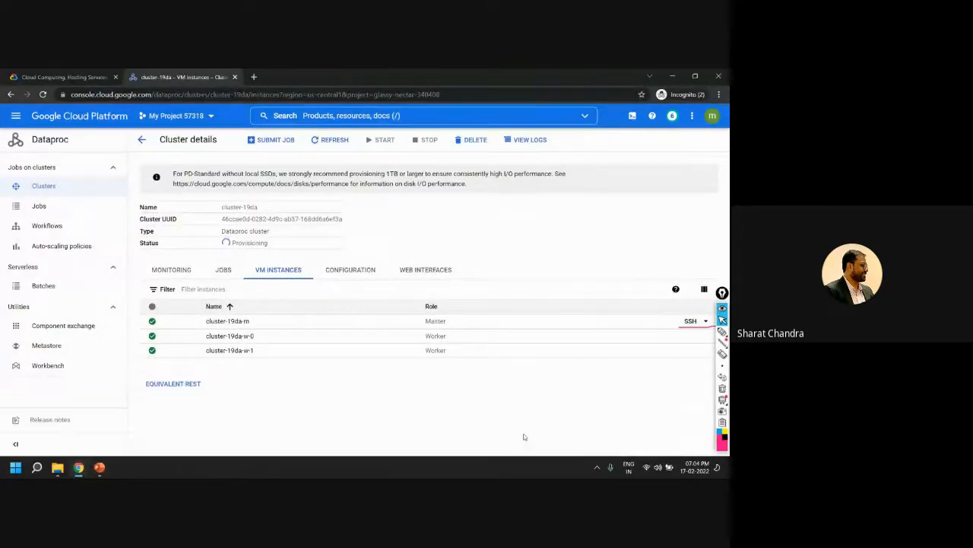
pyautogui.click(537, 433)
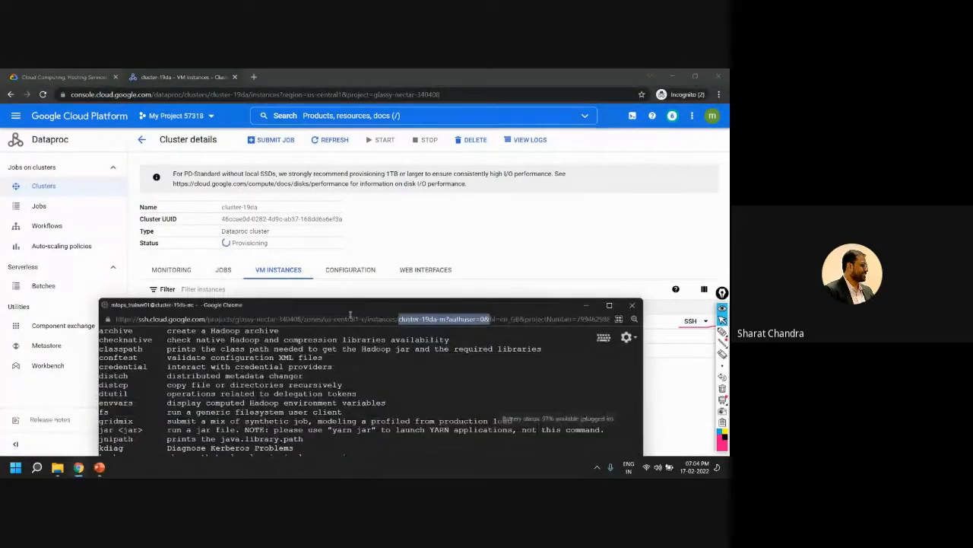
pyautogui.moveTo(358, 306); pyautogui.dragTo(386, 110)
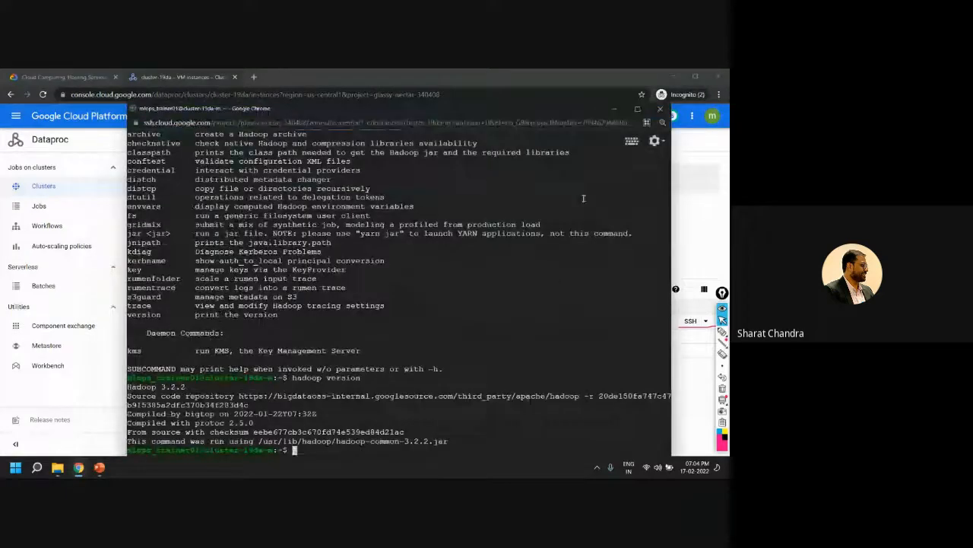
pyautogui.click(637, 108)
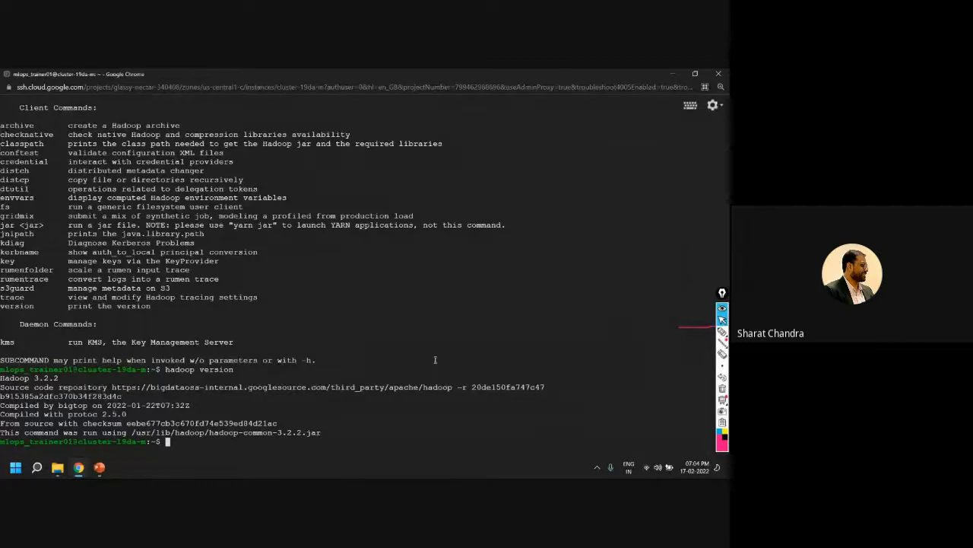
# Add a few blank prompt lines in the terminal and start the pyspark shell
pyautogui.press('Return')
pyautogui.press('Return')
pyautogui.press('Return')
pyautogui.press('Return')
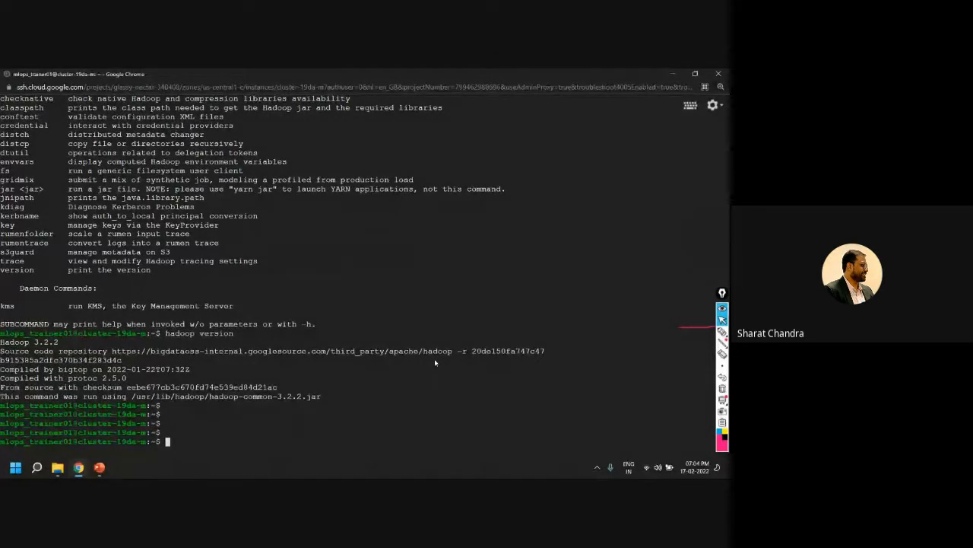
pyautogui.write('pyspark')
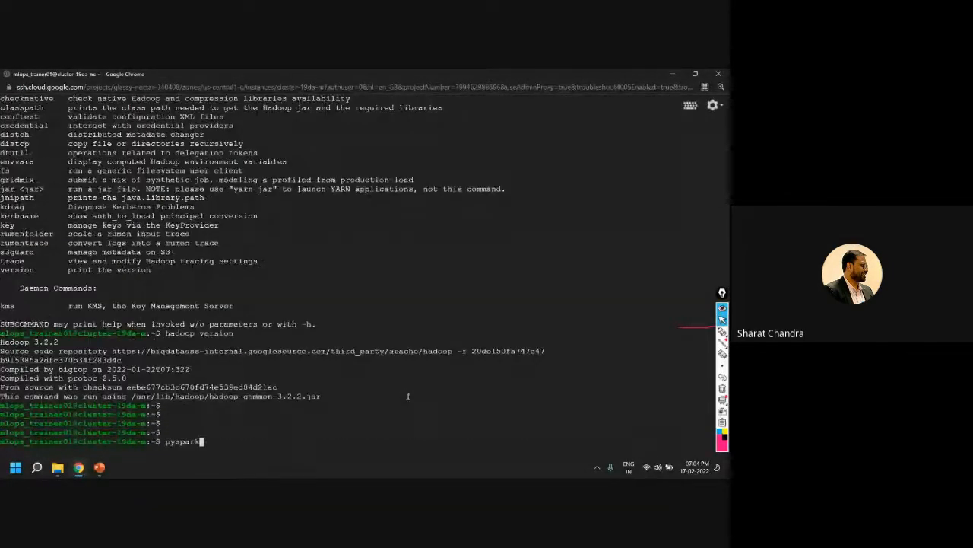
pyautogui.press('Return')
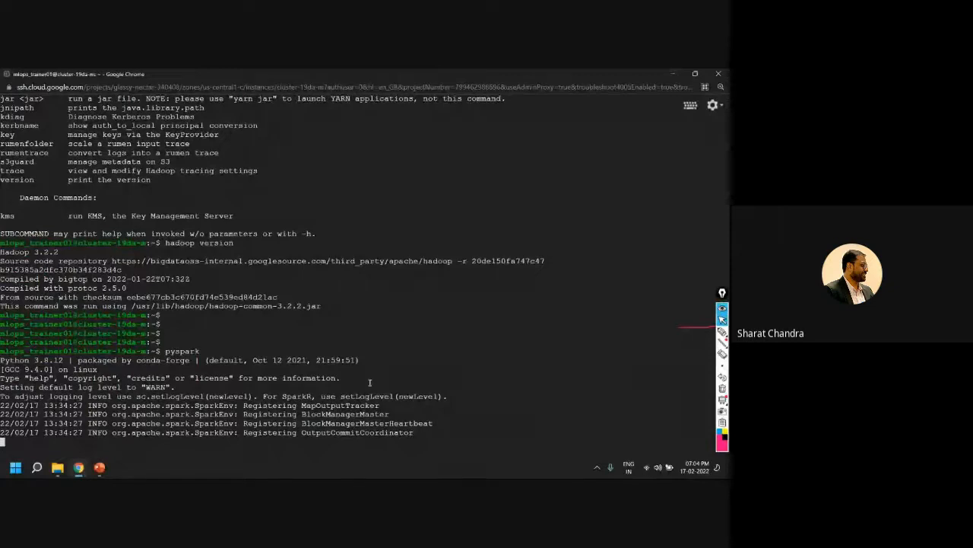
# Restore the terminal to its smaller window, reduce its zoom one level, and look through the output
pyautogui.click(695, 73)
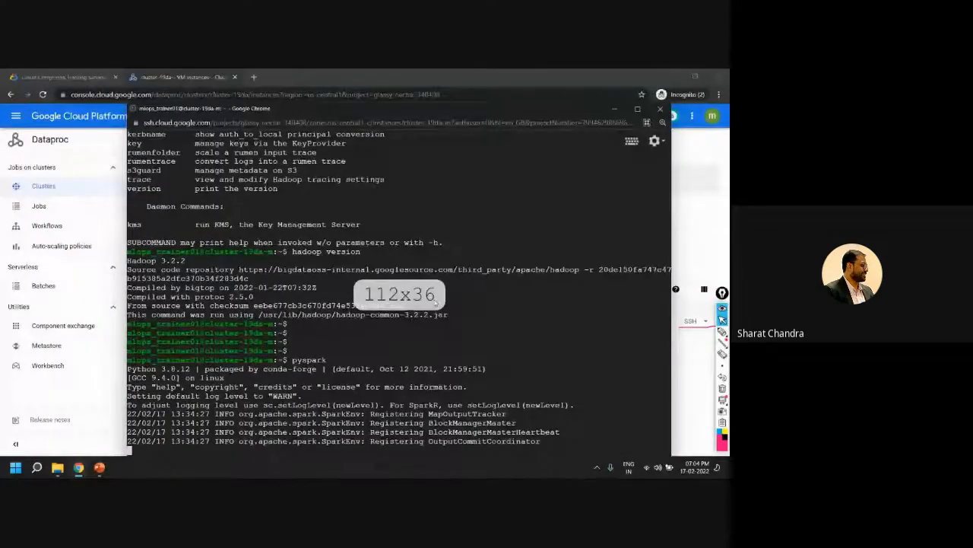
pyautogui.hotkey('ctrl', '-')
pyautogui.scroll(3, 412, 340)
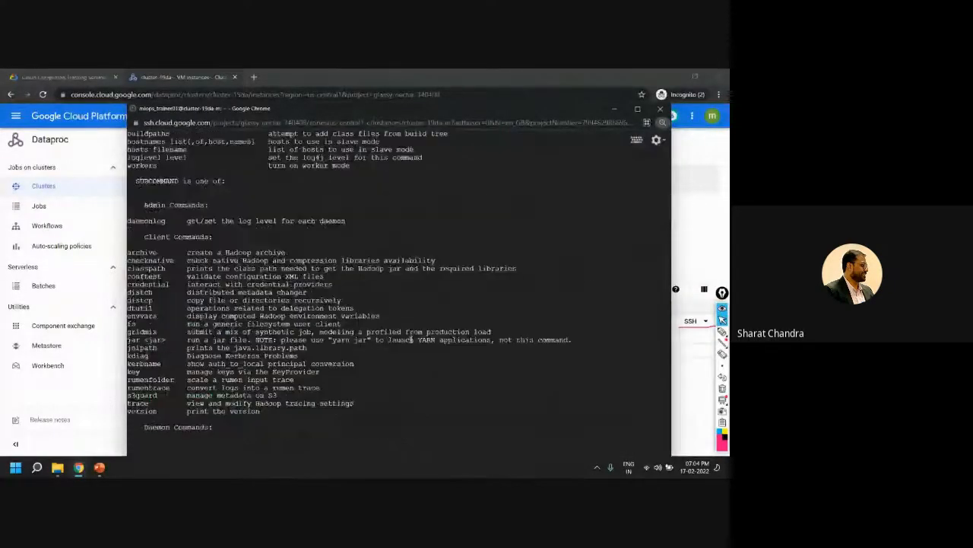
pyautogui.scroll(5, 411, 340)
pyautogui.scroll(-10, 411, 341)
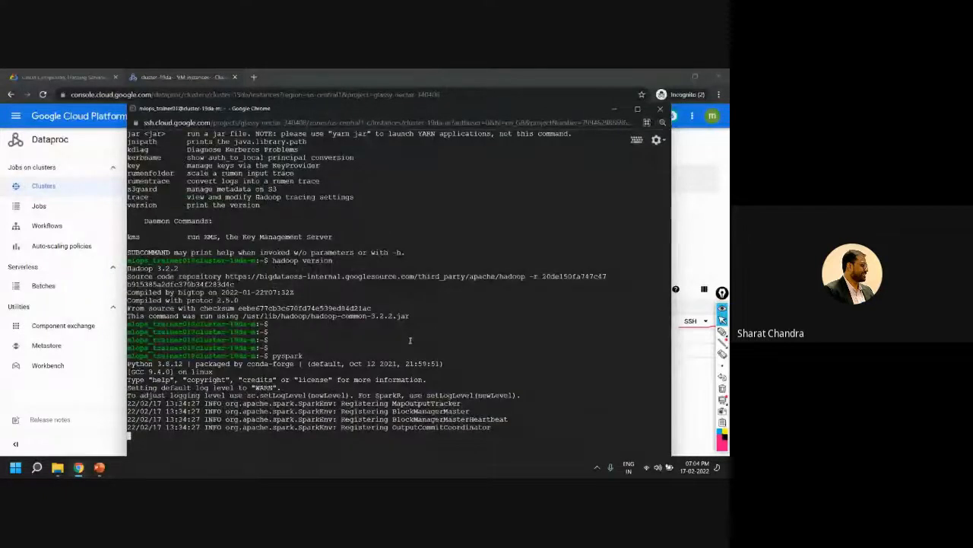
pyautogui.scroll(3, 345, 417)
pyautogui.scroll(-3, 345, 417)
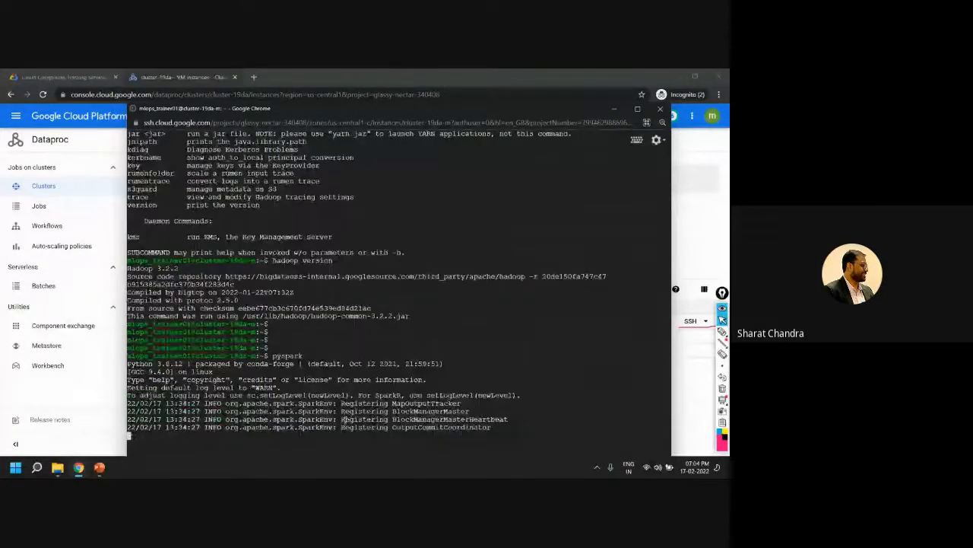
# Check the cluster's status in the console, and return to the terminal to point out the Spark banner
pyautogui.doubleClick(388, 93)
pyautogui.moveTo(79, 467)
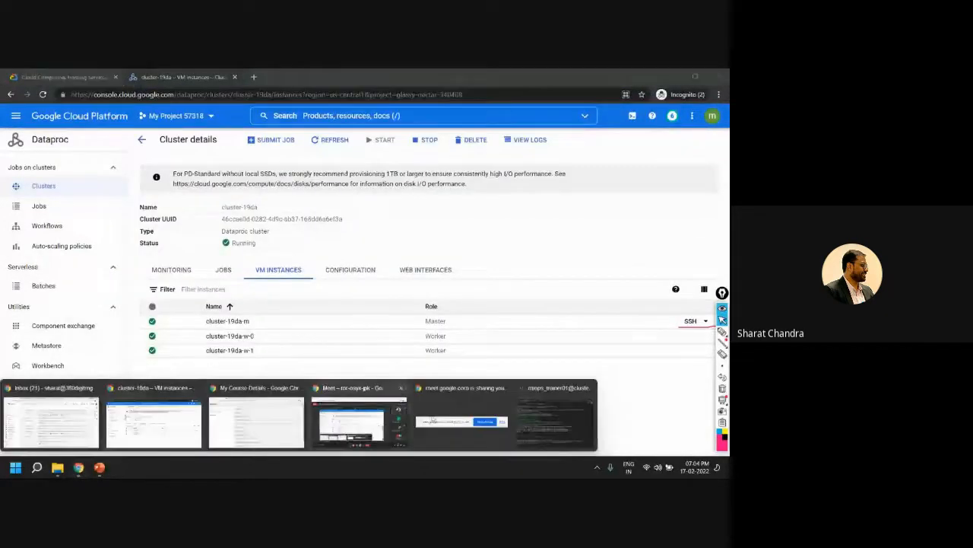
pyautogui.click(479, 391)
pyautogui.moveTo(158, 113); pyautogui.dragTo(126, 89)
pyautogui.moveTo(117, 347); pyautogui.dragTo(332, 380)
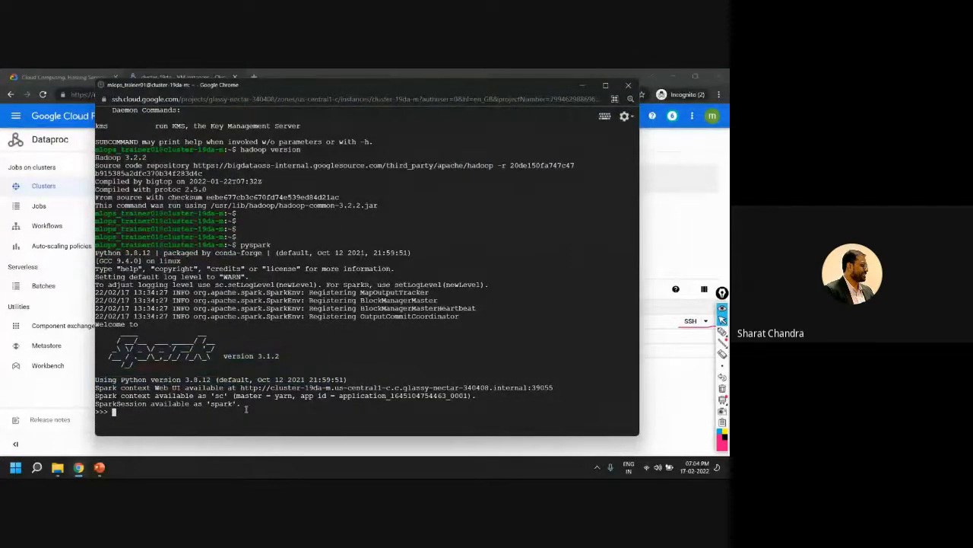
# Erase the pen mark from the screen and leave the PySpark shell with exit()
pyautogui.click(722, 388)
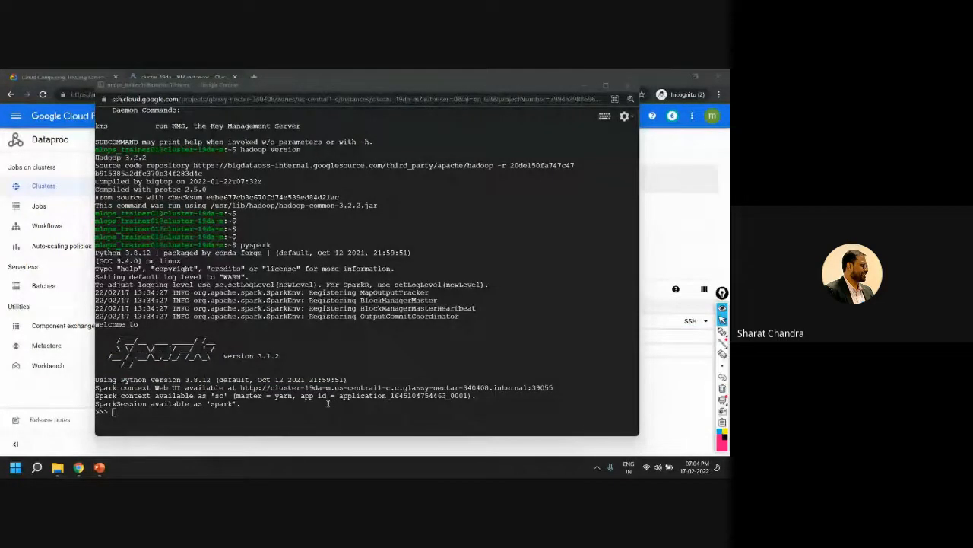
pyautogui.click(367, 395)
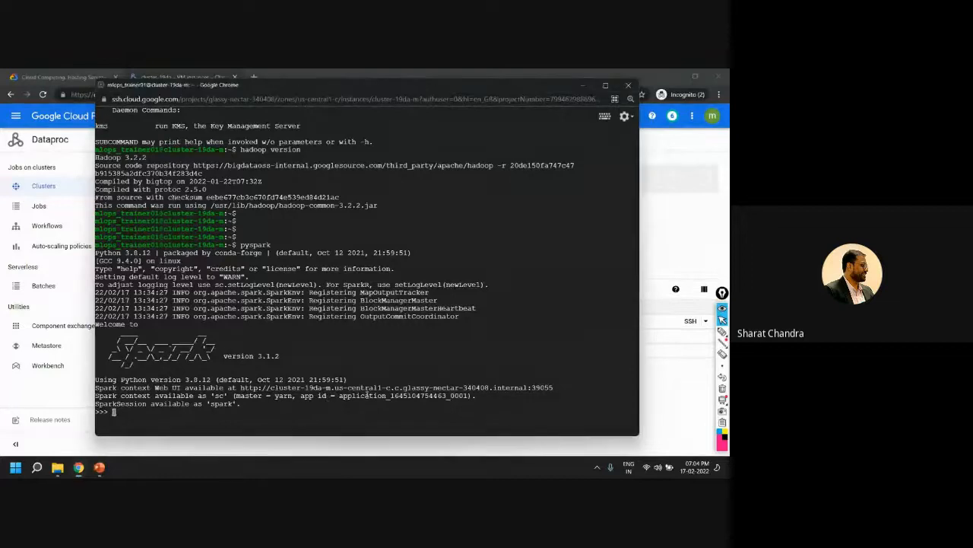
pyautogui.write('exit()')
pyautogui.press('Return')
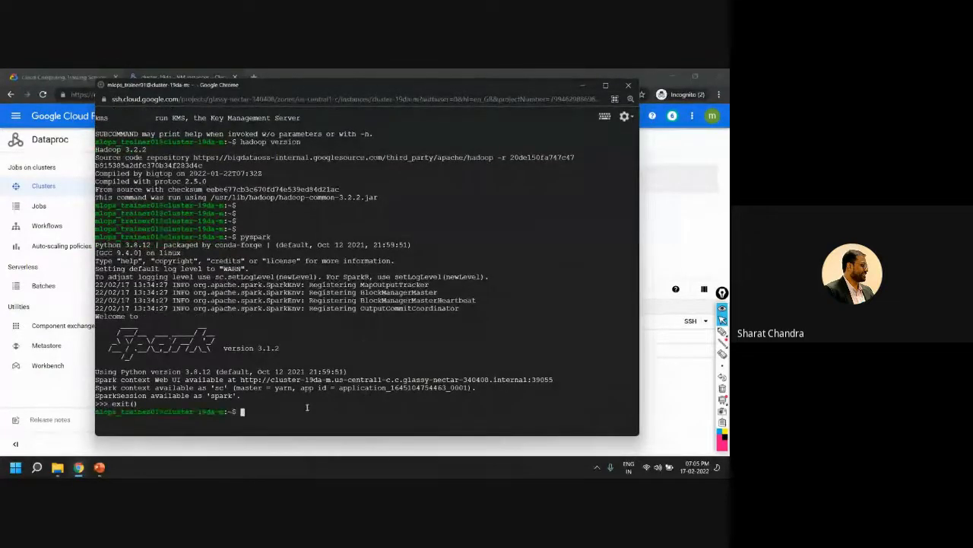
# End the SSH session on the master node with exit and highlight the cluster's status in its details
pyautogui.write('exit')
pyautogui.press('Return')
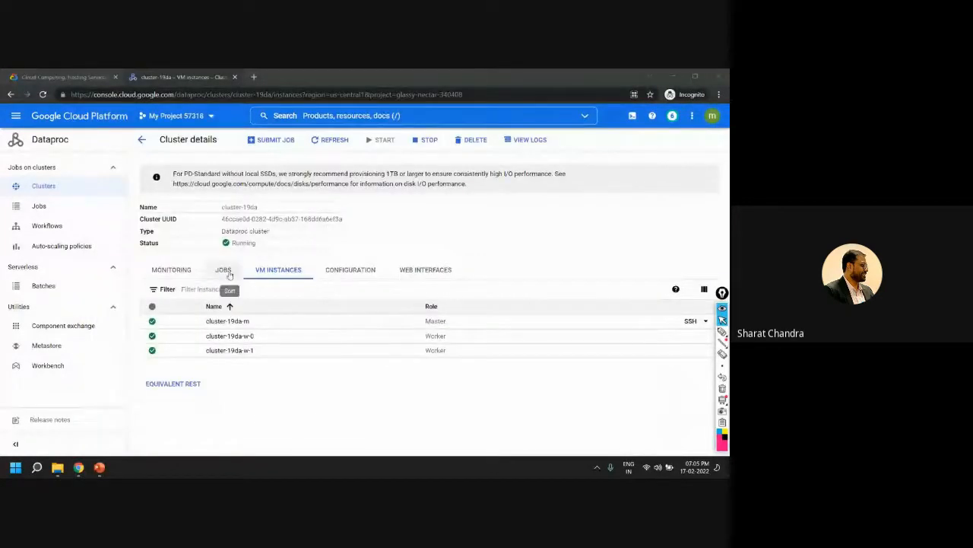
pyautogui.moveTo(233, 242); pyautogui.dragTo(298, 254)
pyautogui.click(344, 248)
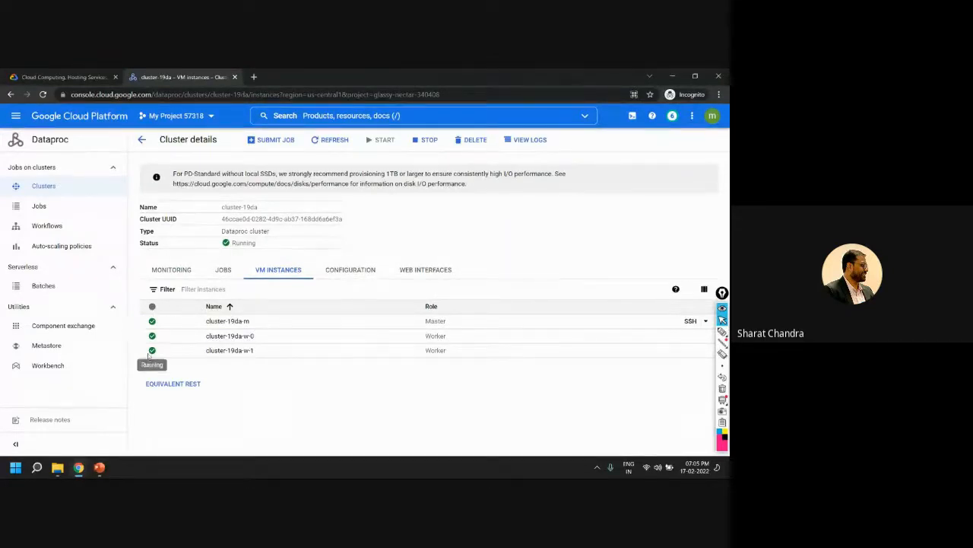
# Stop cluster-19da, confirm it, and return to the cluster list with the notification dismissed
pyautogui.click(428, 140)
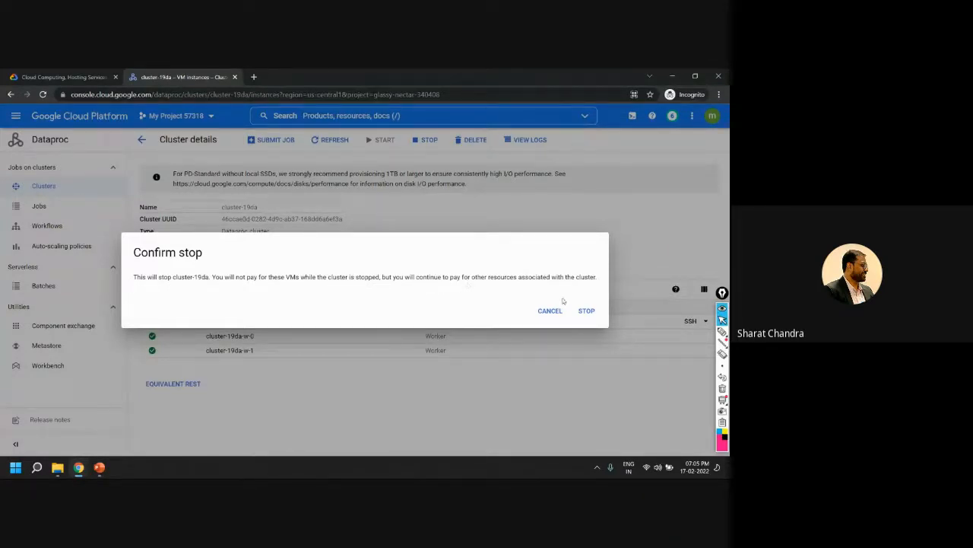
pyautogui.click(586, 312)
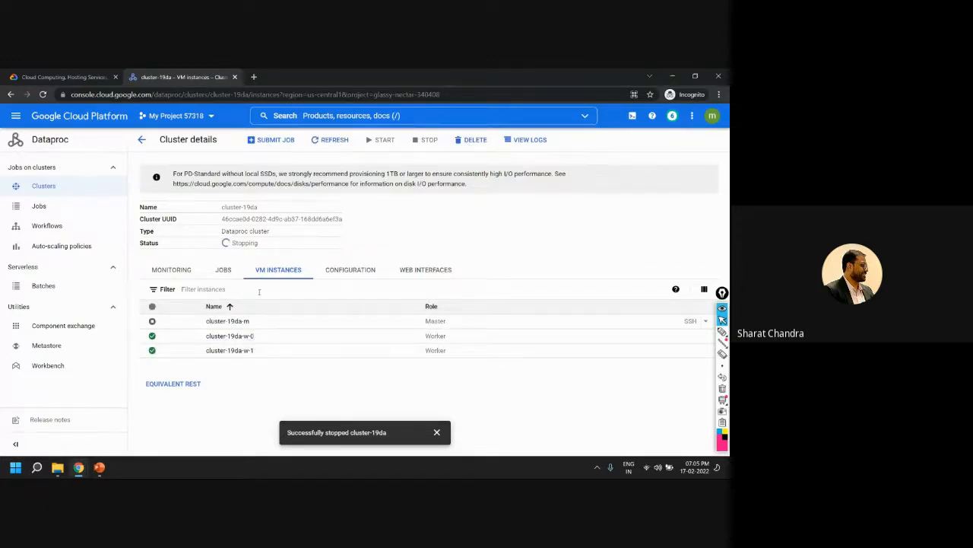
pyautogui.click(141, 139)
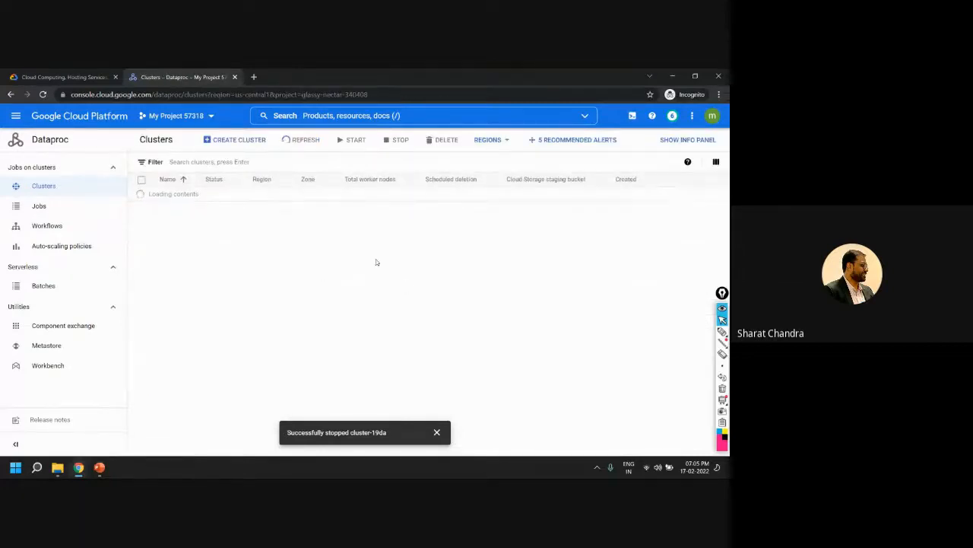
pyautogui.click(438, 432)
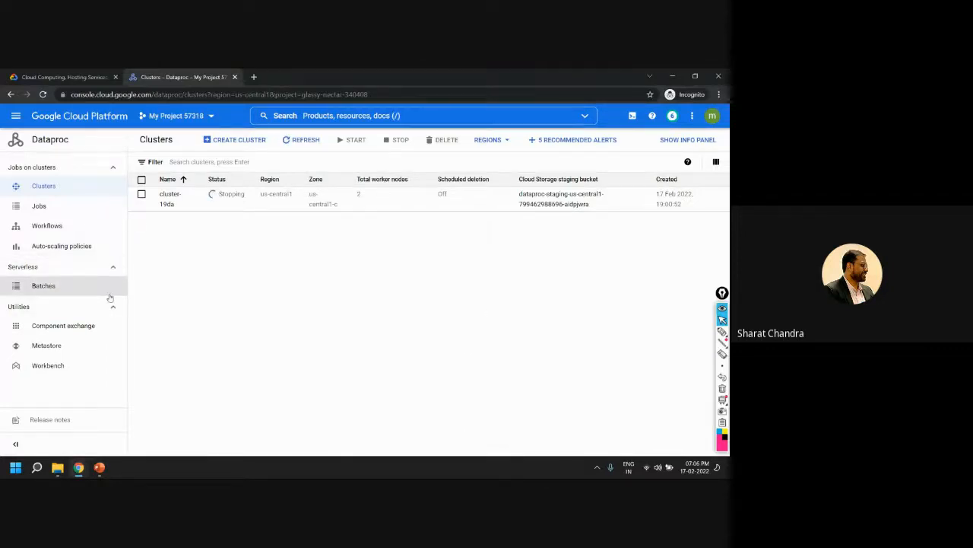
# Point out the cluster's Cloud Storage staging bucket in the cluster list
pyautogui.click(15, 119)
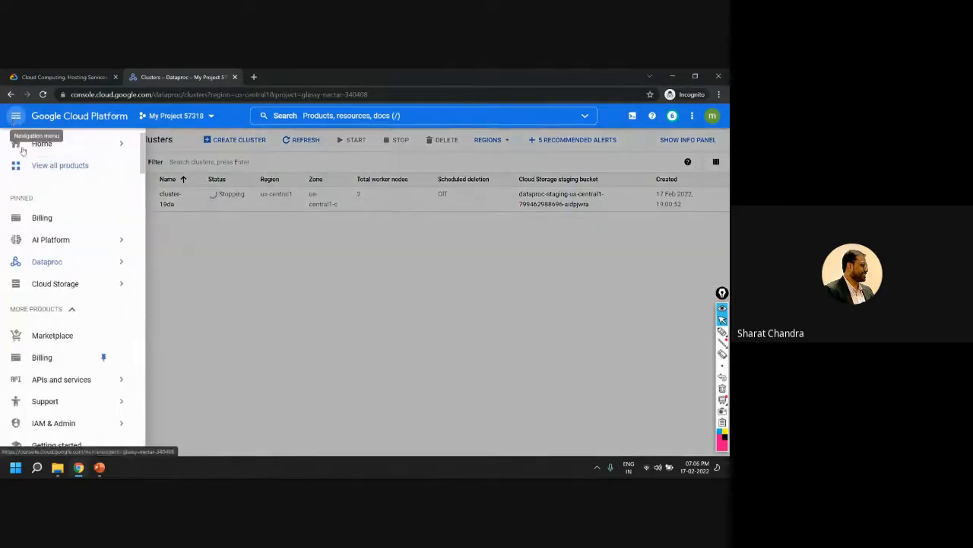
pyautogui.click(519, 228)
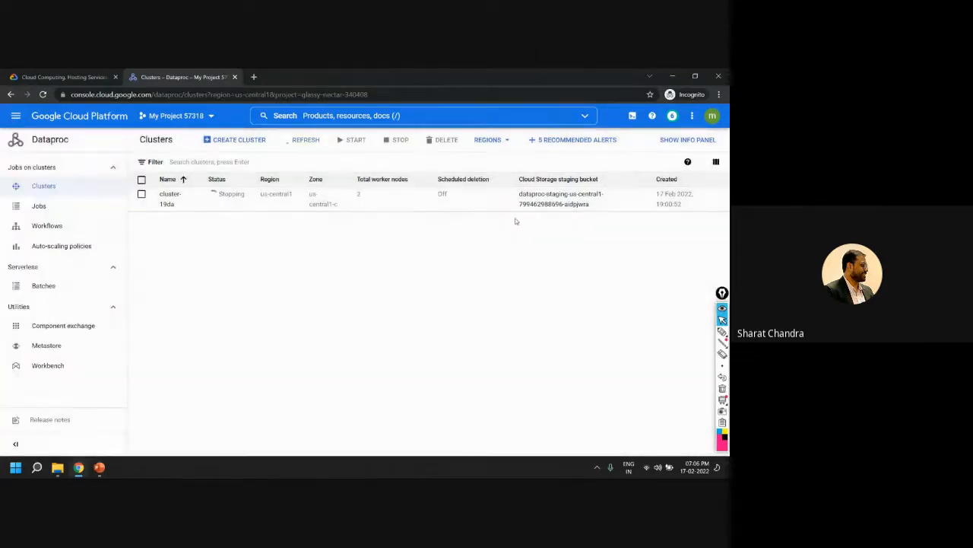
pyautogui.moveTo(519, 180); pyautogui.dragTo(600, 237)
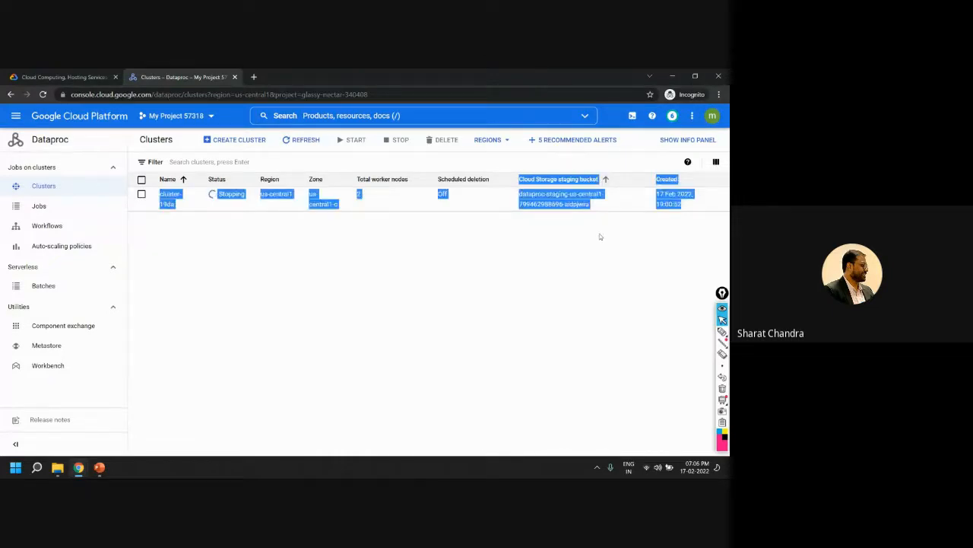
pyautogui.click(522, 274)
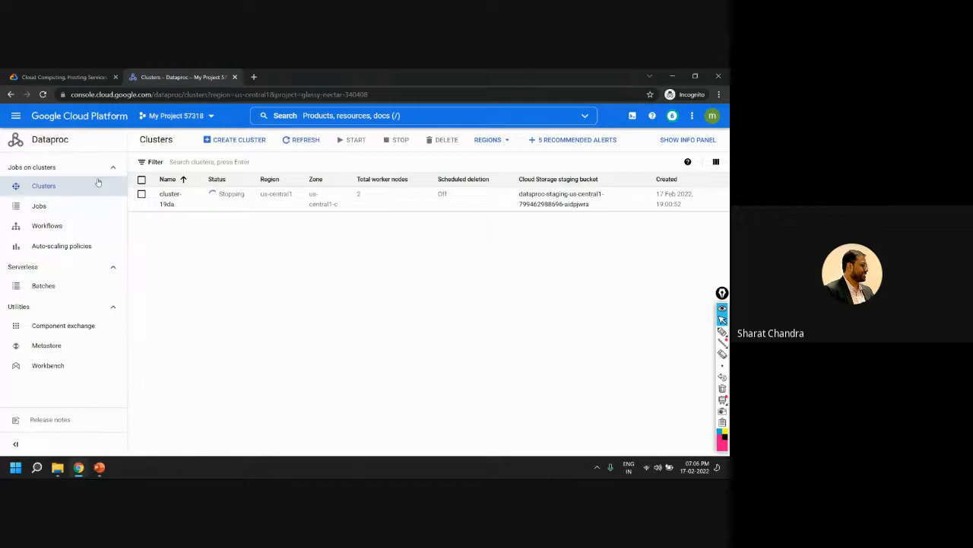
# Open the Cloud Storage browser in a new tab and view the buckets Dataproc created
pyautogui.click(15, 116)
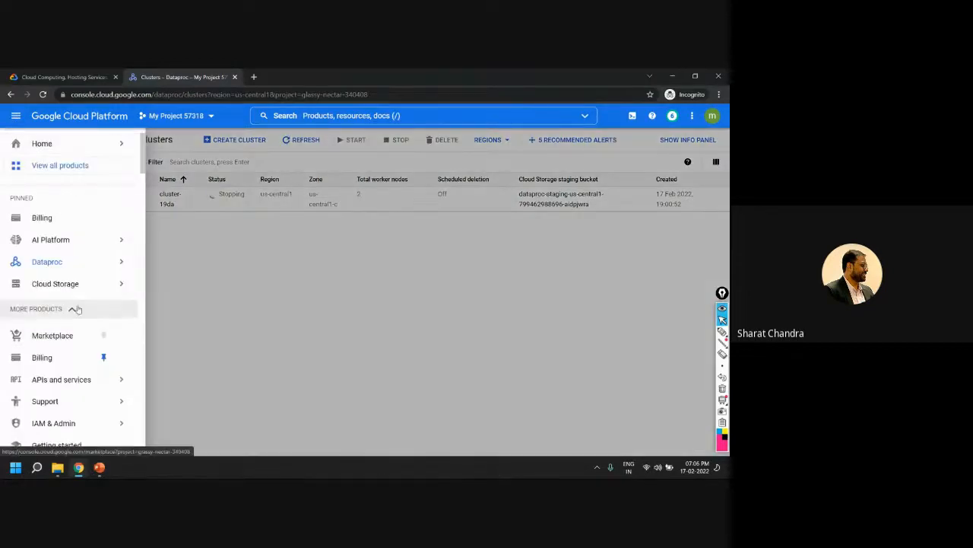
pyautogui.moveTo(57, 284)
pyautogui.scroll(-10, 34, 236)
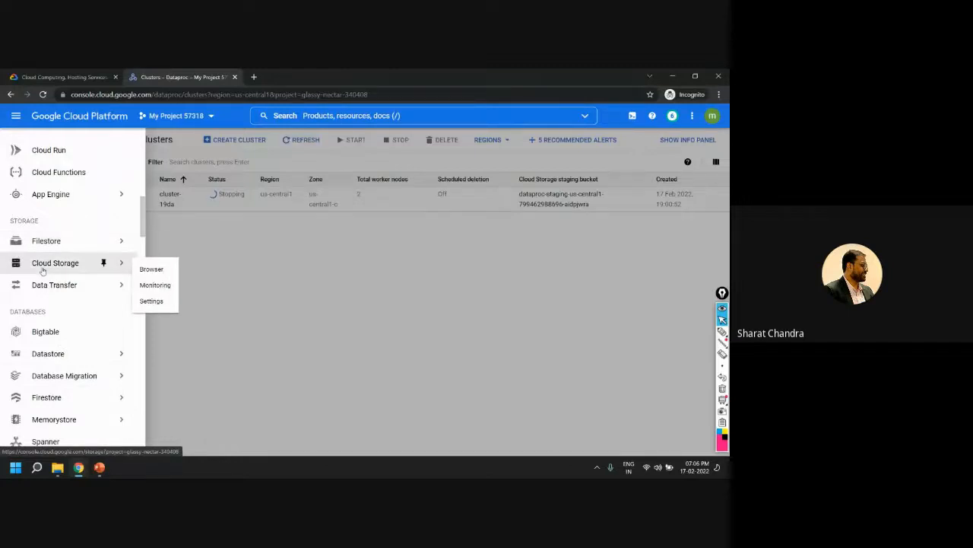
pyautogui.rightClick(143, 271)
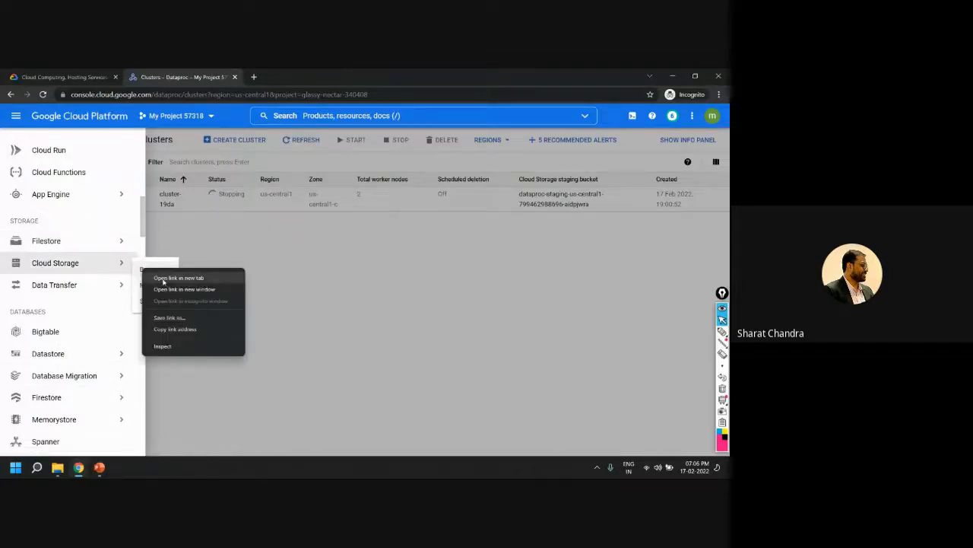
pyautogui.click(175, 279)
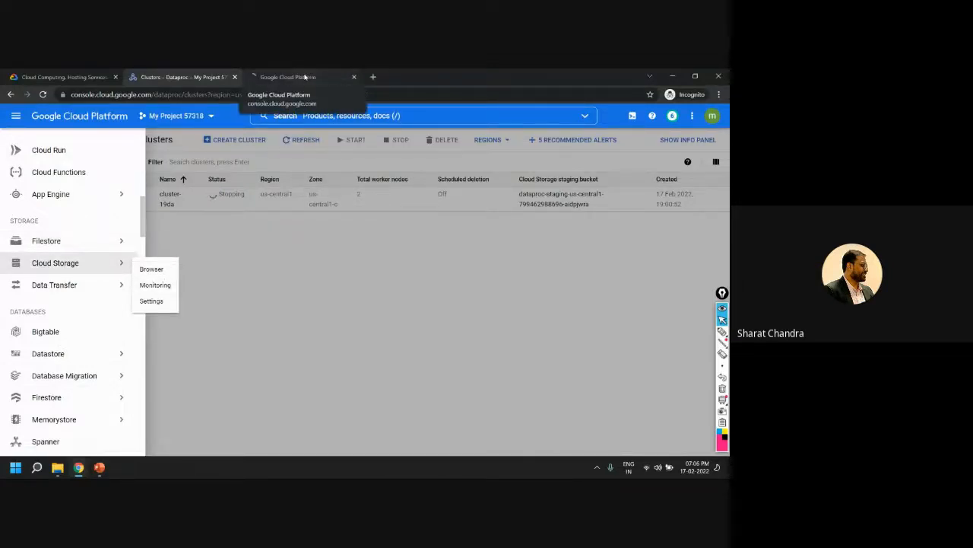
pyautogui.click(312, 79)
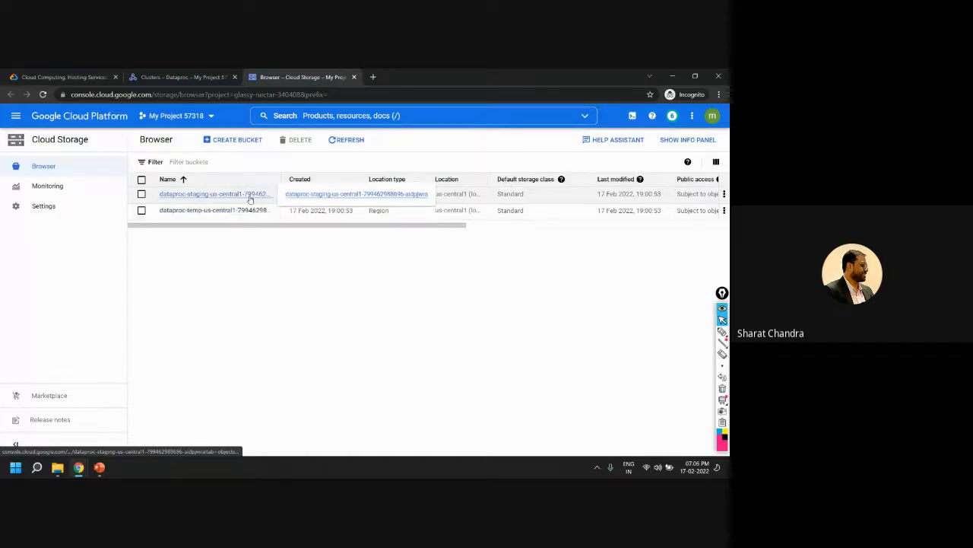
# Select cluster-19da in the Dataproc cluster list and delete it, confirming the deletion
pyautogui.click(182, 77)
pyautogui.click(278, 311)
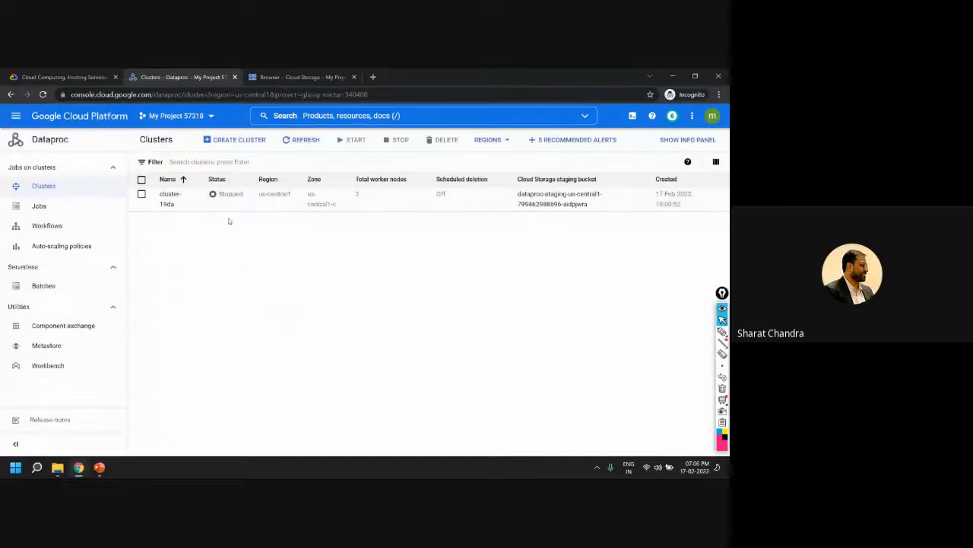
pyautogui.click(140, 181)
pyautogui.click(445, 140)
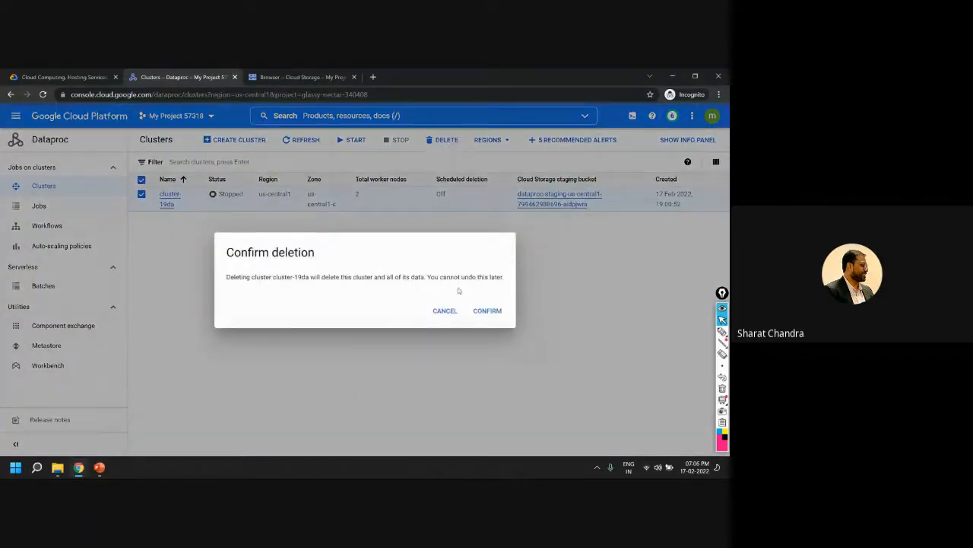
pyautogui.click(485, 311)
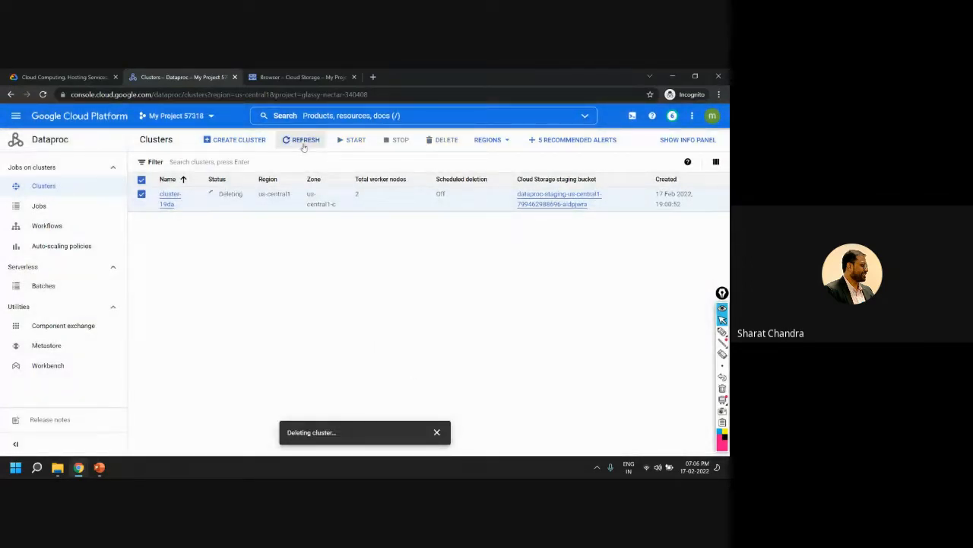
# Delete the Dataproc staging and temp buckets in Cloud Storage, confirming with DELETE, and check on the cluster's deletion
pyautogui.click(297, 76)
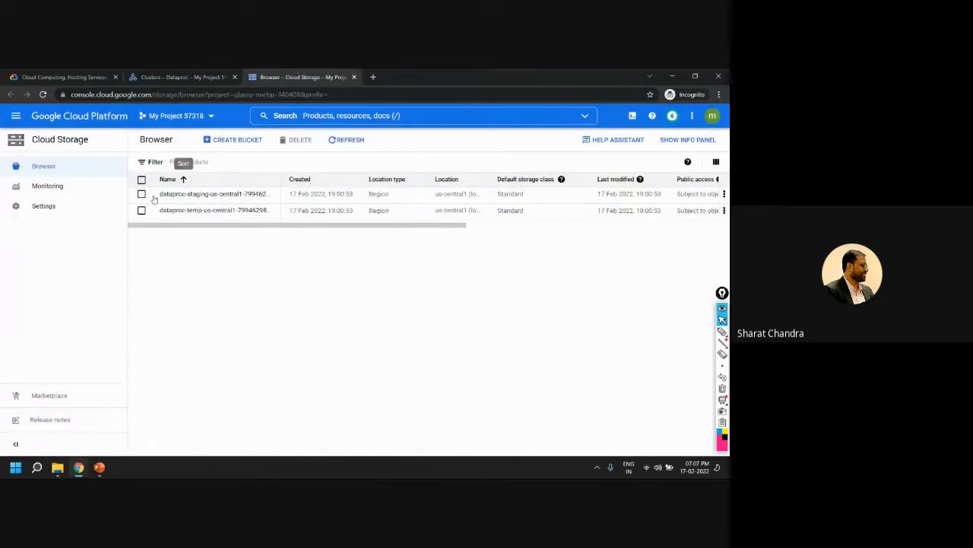
pyautogui.click(183, 76)
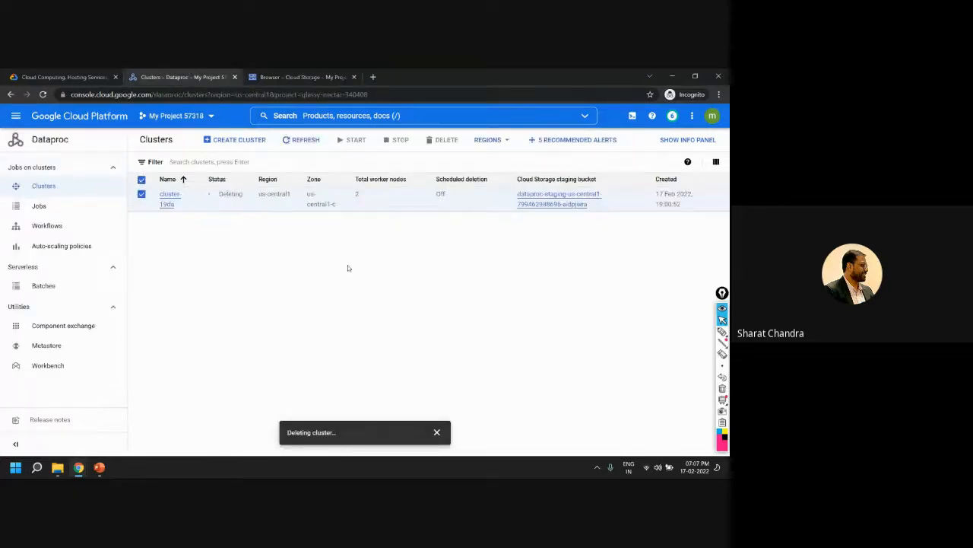
pyautogui.click(301, 76)
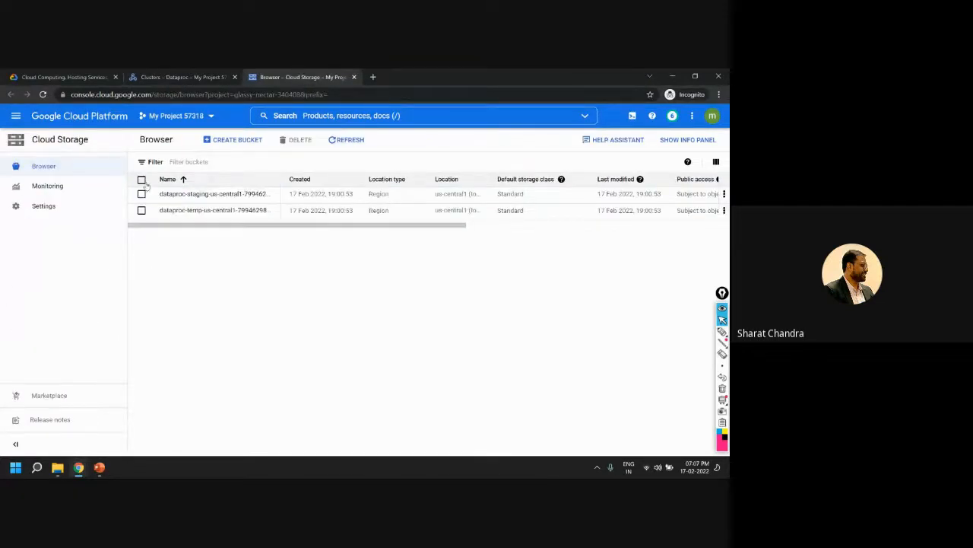
pyautogui.click(142, 180)
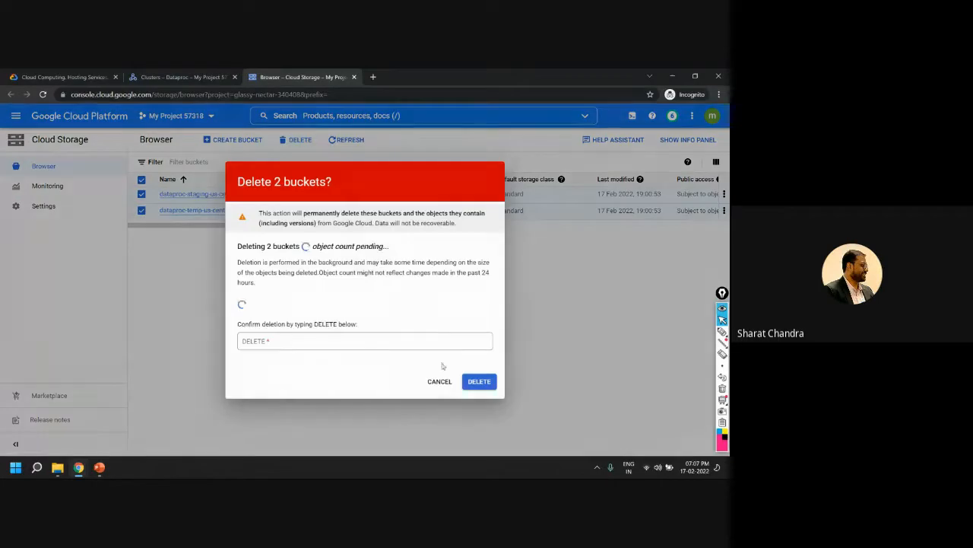
pyautogui.doubleClick(327, 325)
pyautogui.hotkey('ctrl', 'c')
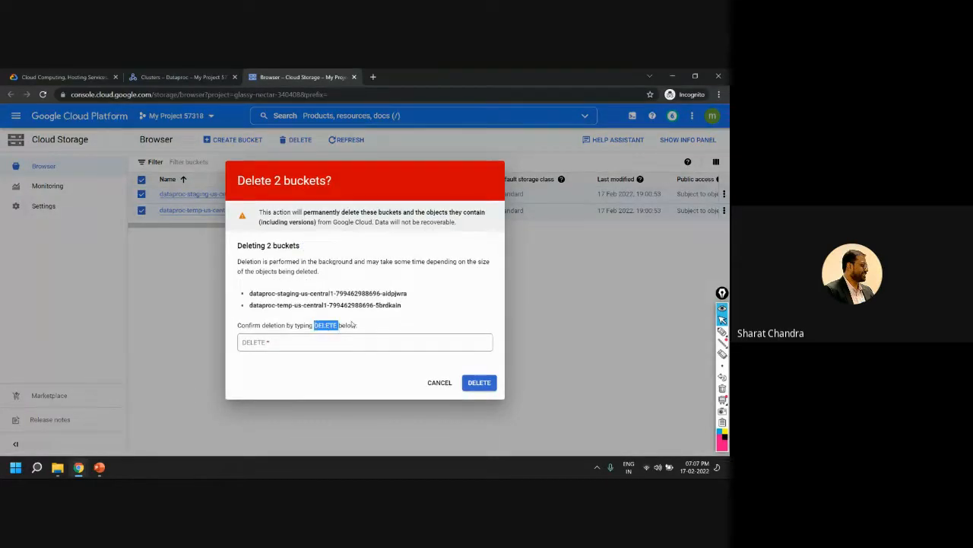
pyautogui.click(297, 345)
pyautogui.hotkey('ctrl', 'v')
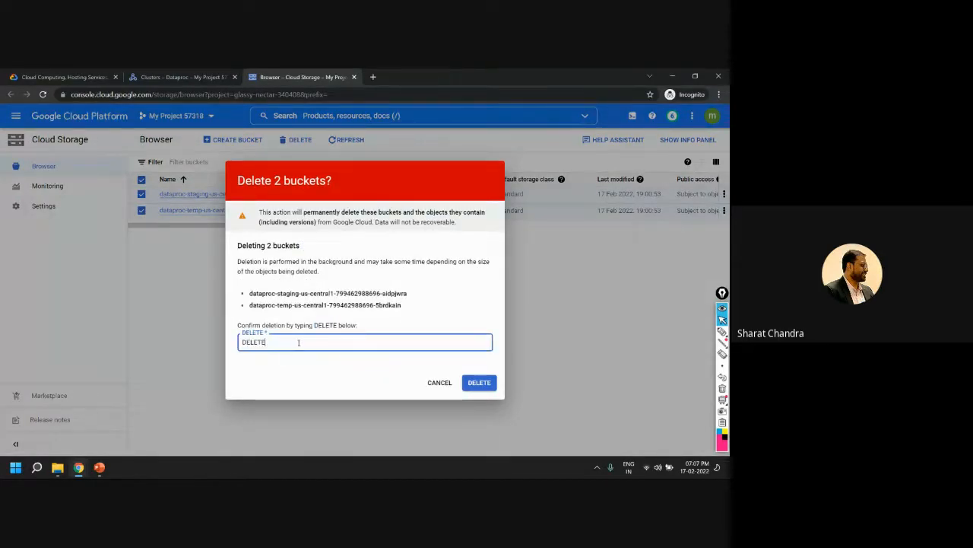
pyautogui.click(485, 382)
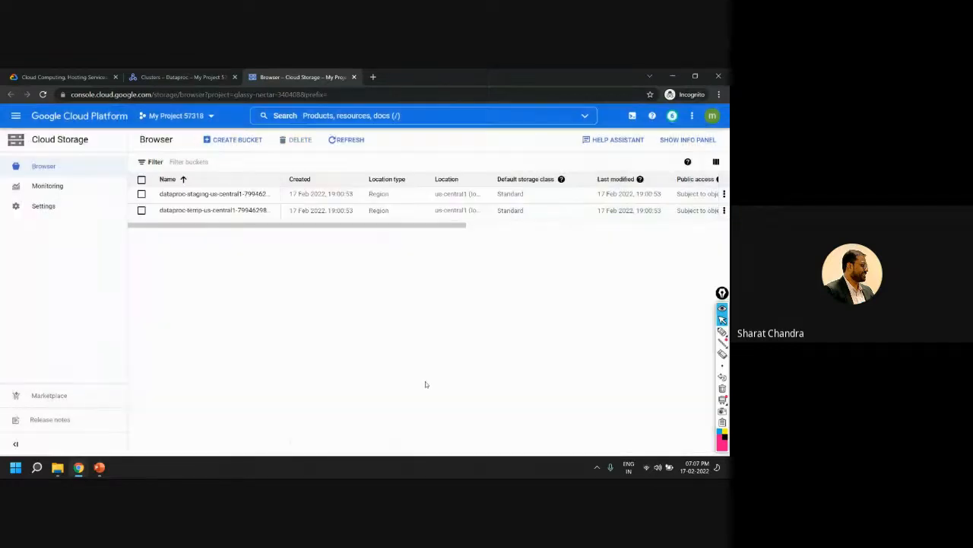
pyautogui.click(183, 77)
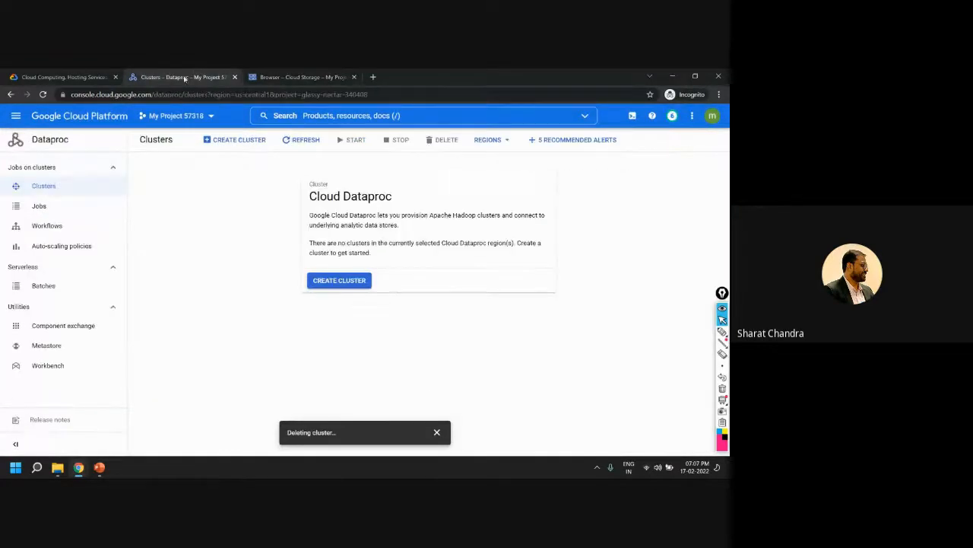
pyautogui.click(303, 77)
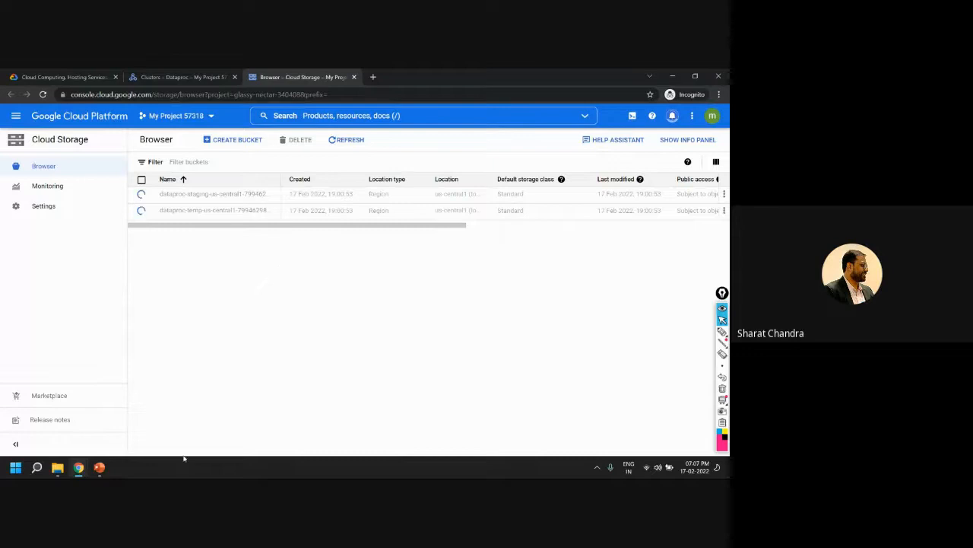
# Switch to the AiSPRY course details window and mark Recommended Videos, Videos and Big Data with the pen
pyautogui.moveTo(63, 472)
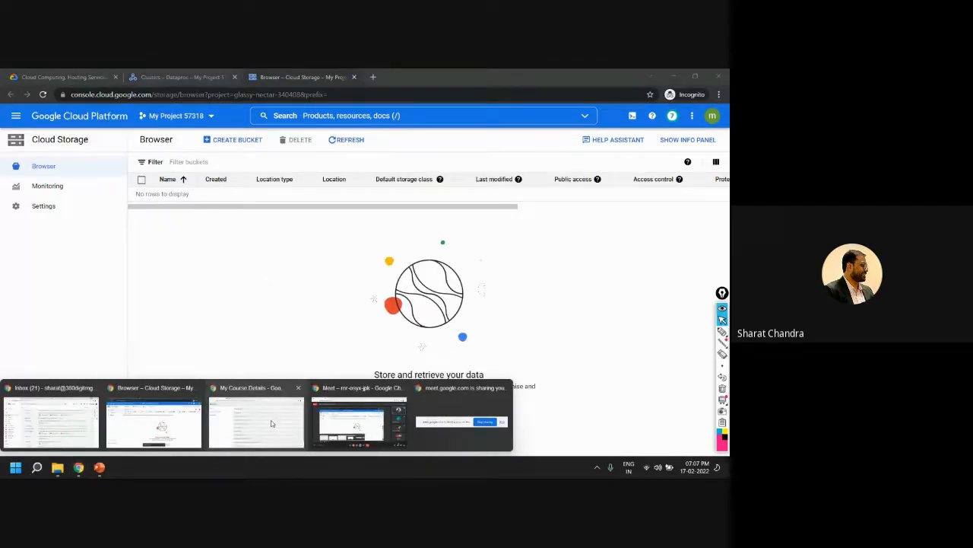
pyautogui.click(271, 423)
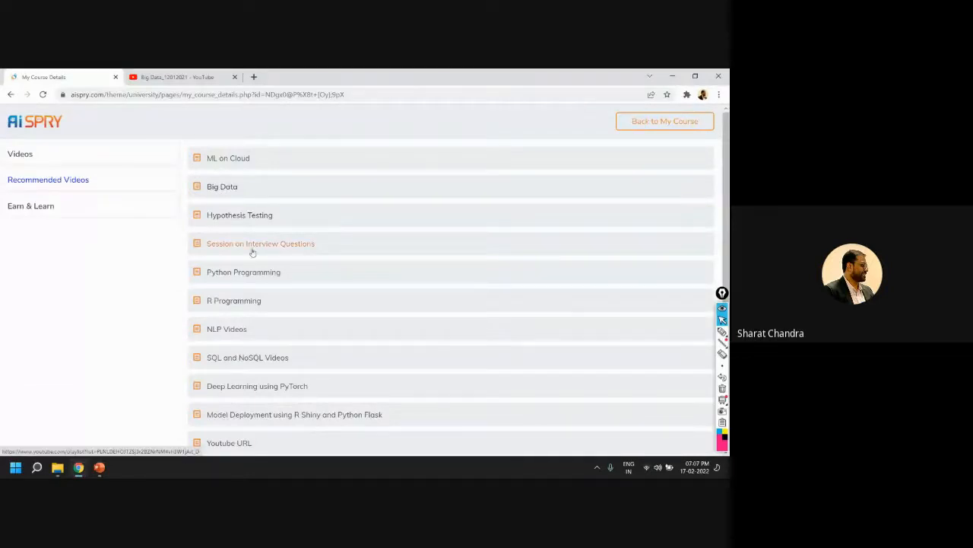
pyautogui.moveTo(720, 334)
pyautogui.click(687, 333)
pyautogui.moveTo(17, 175)
pyautogui.mouseDown()
pyautogui.moveTo(11, 191)
pyautogui.moveTo(80, 191)
pyautogui.moveTo(12, 169)
pyautogui.mouseUp()
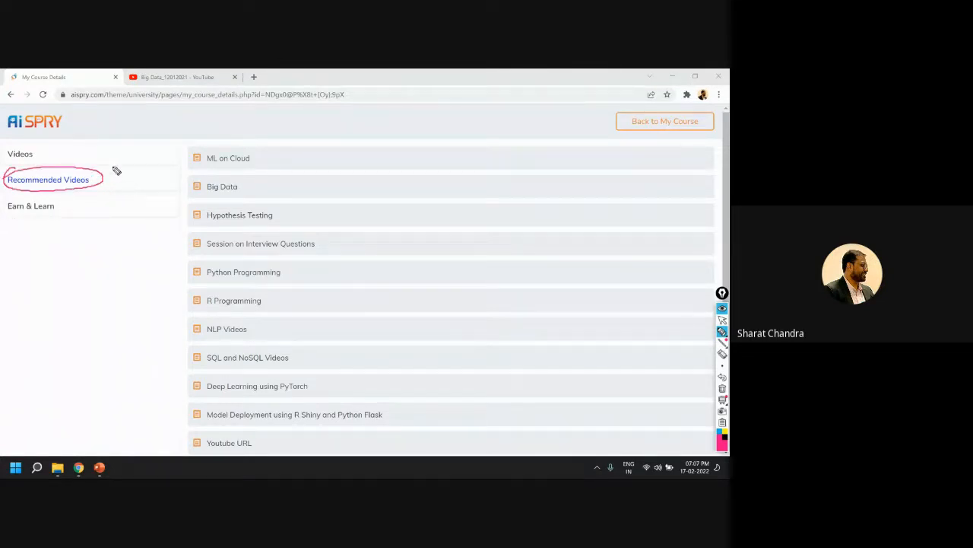
pyautogui.moveTo(41, 156); pyautogui.dragTo(48, 159)
pyautogui.moveTo(168, 186); pyautogui.dragTo(238, 192)
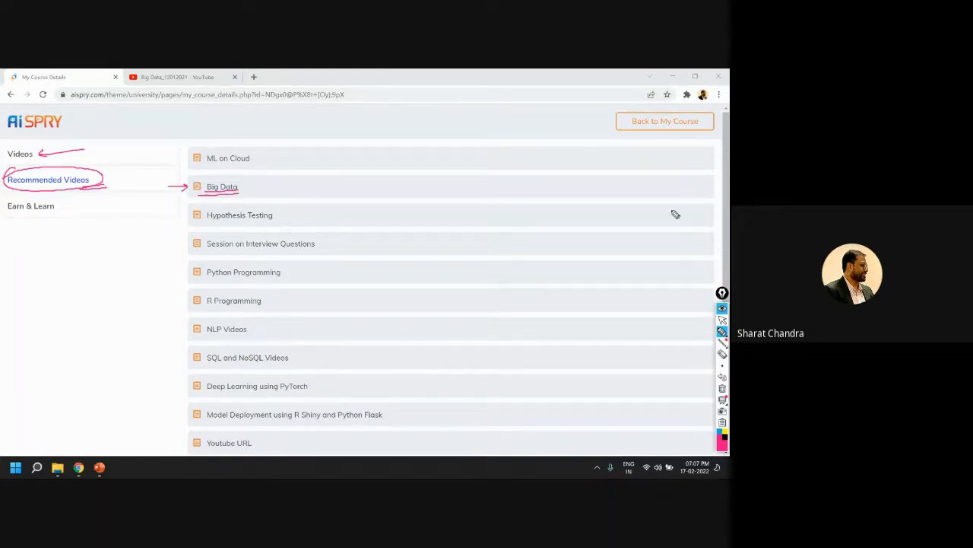
# Show the Big Data_12012021 playlist on YouTube, clear the pen marks, and look through its sessions
pyautogui.click(722, 319)
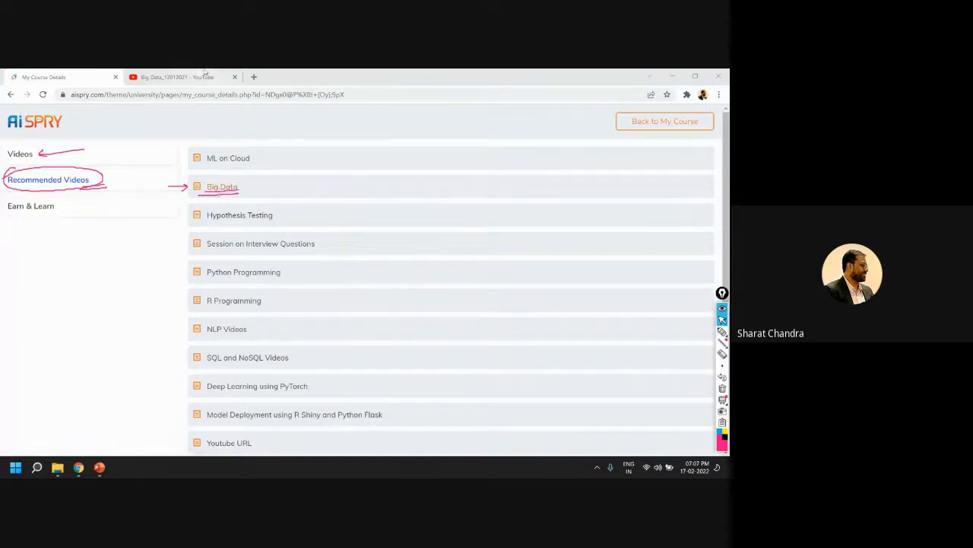
pyautogui.click(204, 73)
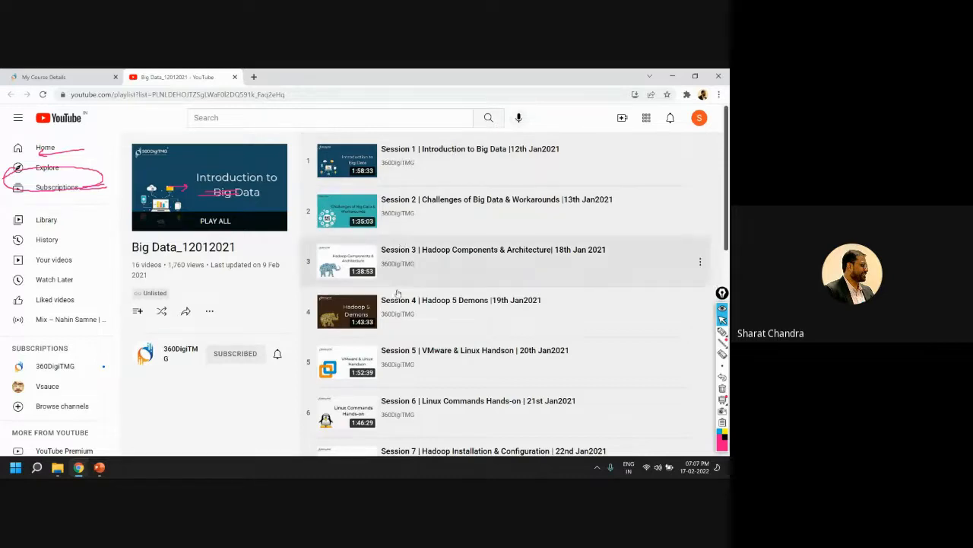
pyautogui.click(722, 387)
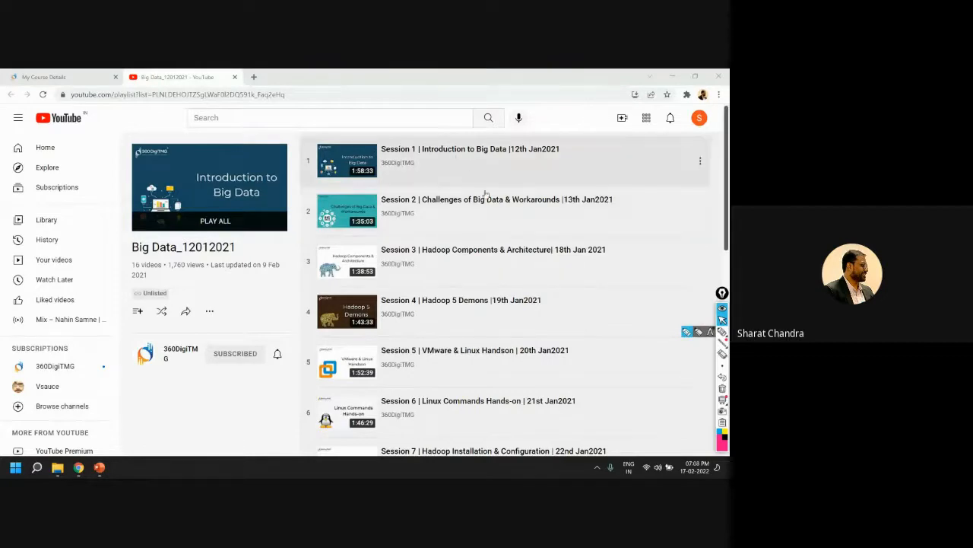
pyautogui.scroll(-1, 408, 232)
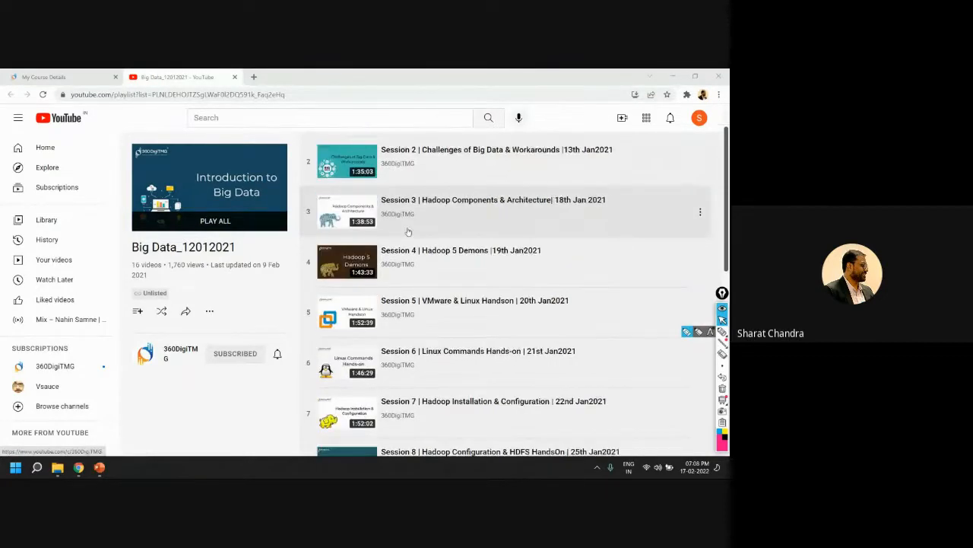
# Examine the Big Data_12012021 playlist's sessions, from Introduction to Big Data through Hadoop, Pig, Hive and HBase to Apache Spark MLlib
pyautogui.scroll(-6, 409, 232)
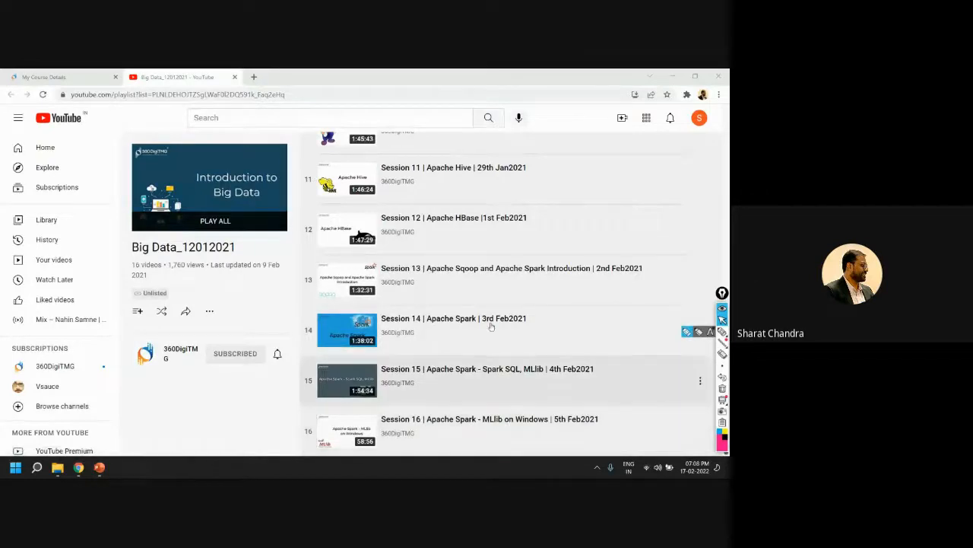
pyautogui.scroll(5, 491, 326)
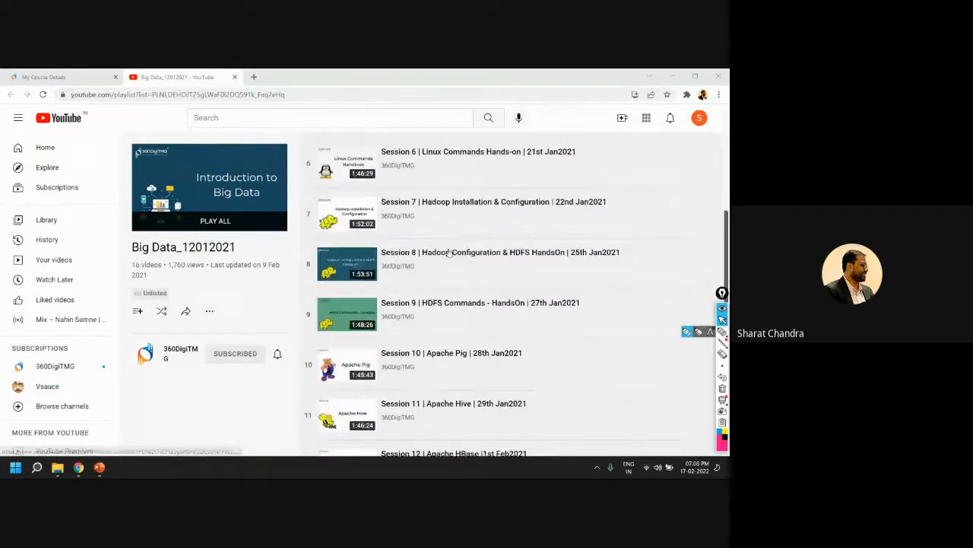
pyautogui.scroll(3, 448, 255)
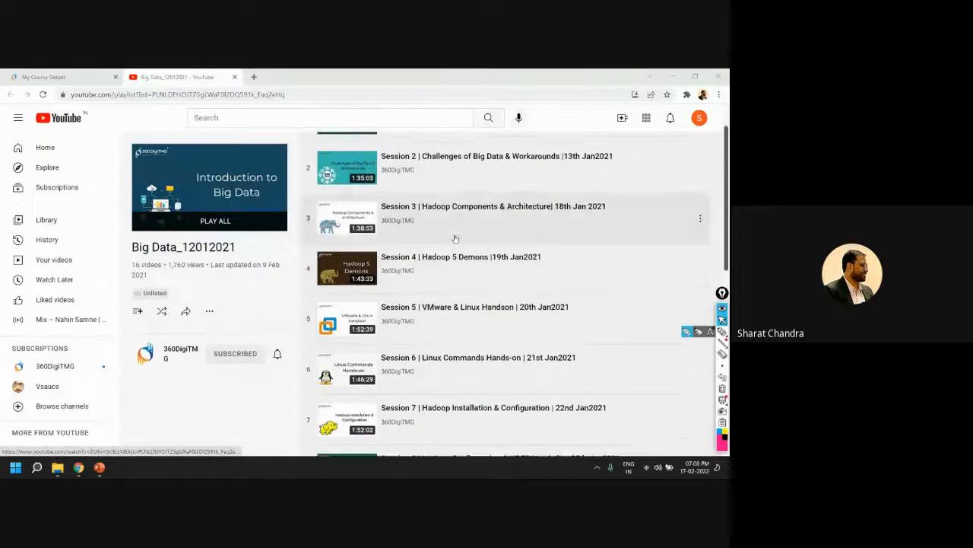
pyautogui.scroll(-1, 444, 301)
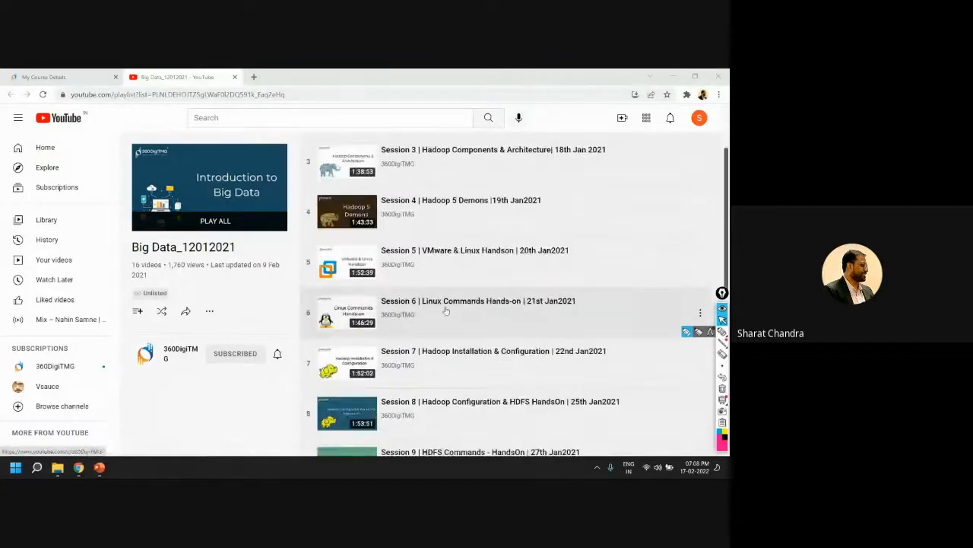
pyautogui.scroll(-1, 484, 297)
pyautogui.scroll(-1, 485, 297)
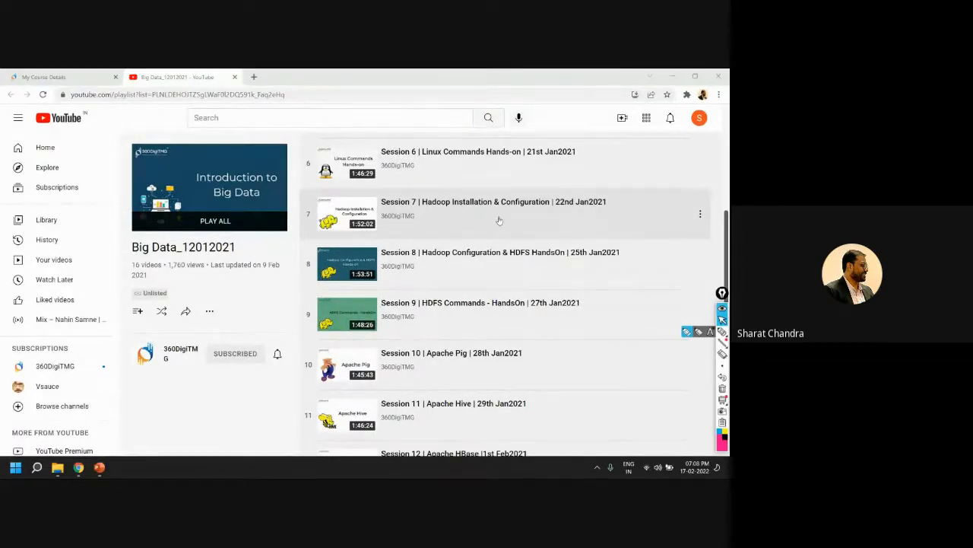
pyautogui.scroll(-2, 496, 279)
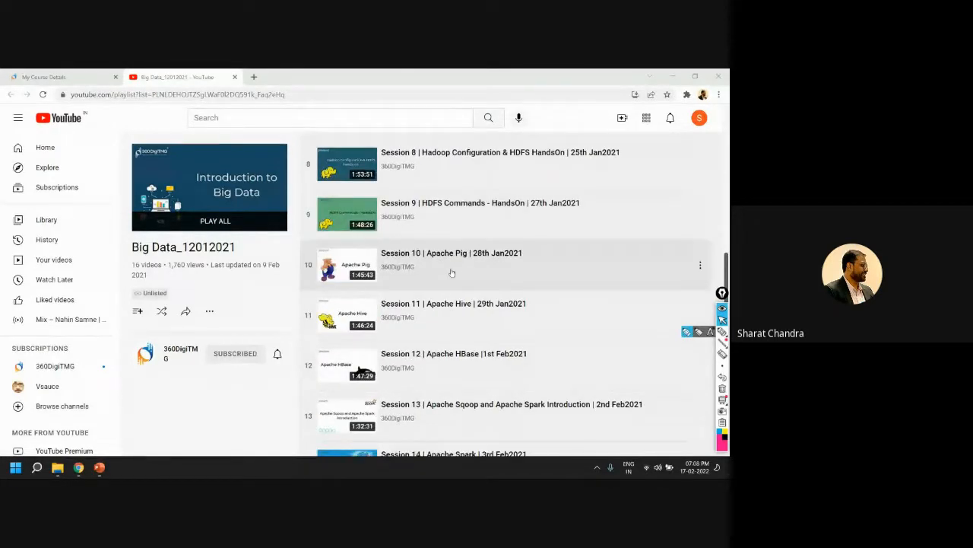
pyautogui.scroll(-2, 457, 269)
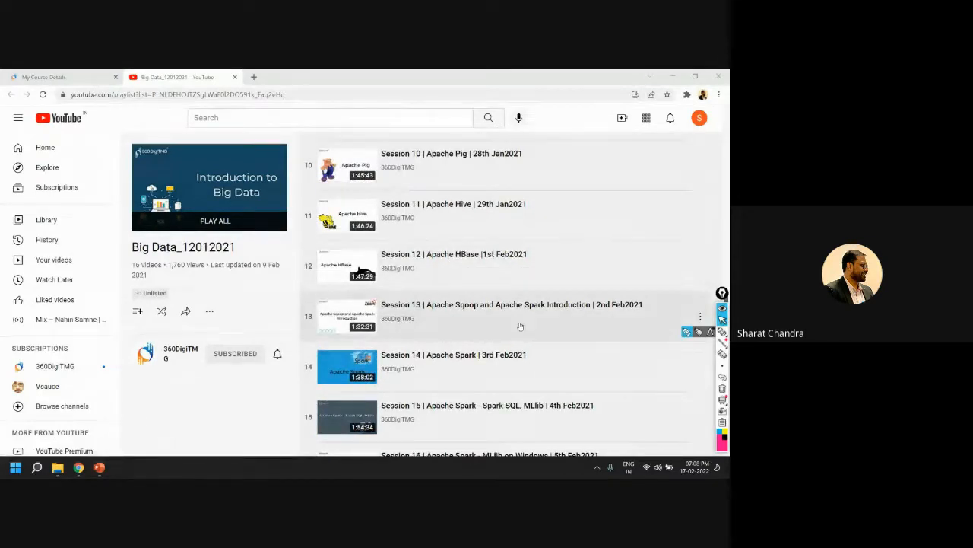
pyautogui.scroll(-1, 464, 392)
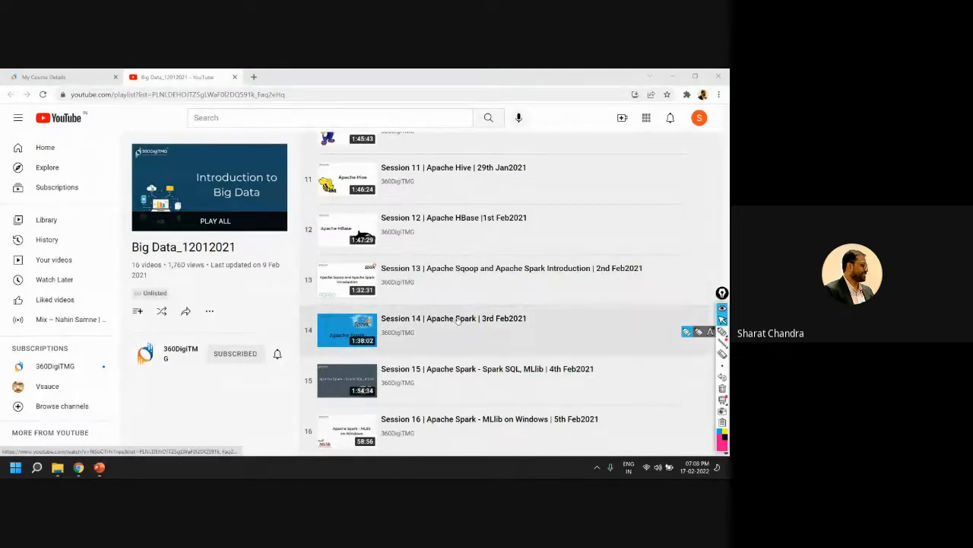
pyautogui.scroll(7, 496, 335)
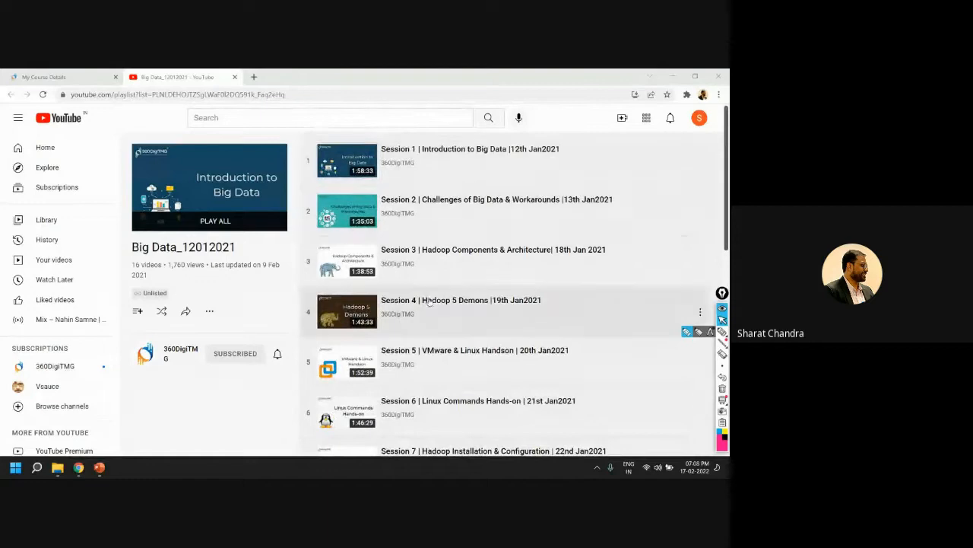
# Switch to the Google Cloud console, check the Cloud Storage buckets and Dataproc clusters for leftovers, and dismiss the cluster deletion notice
pyautogui.moveTo(100, 470)
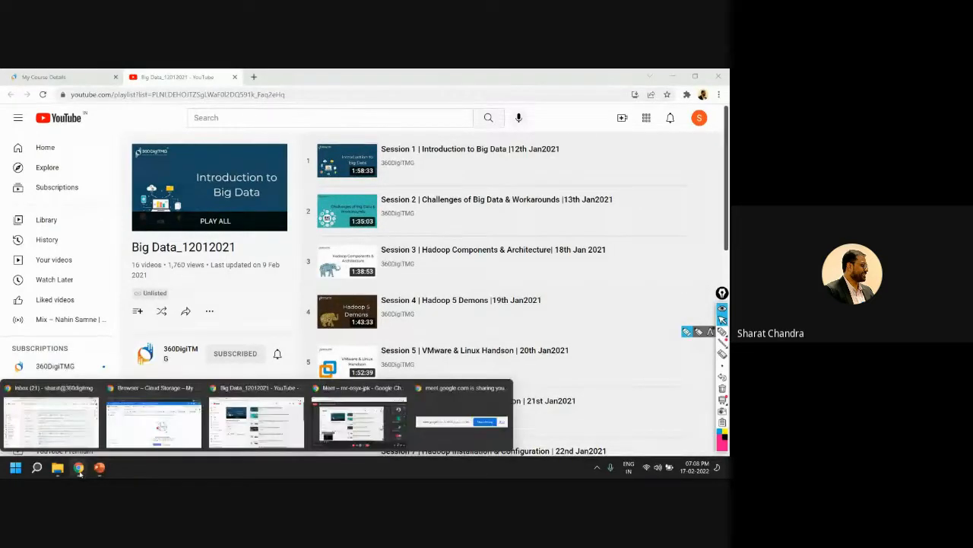
pyautogui.click(159, 439)
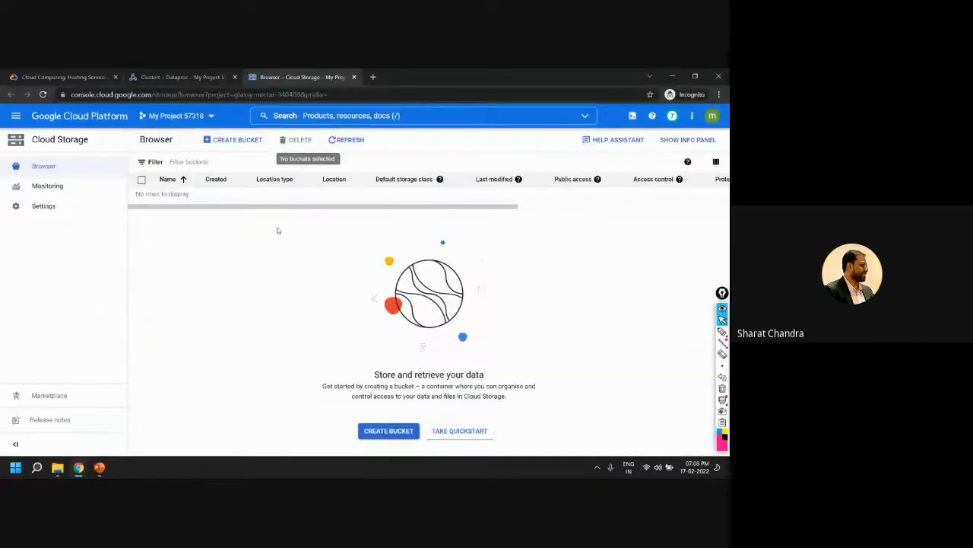
pyautogui.click(183, 77)
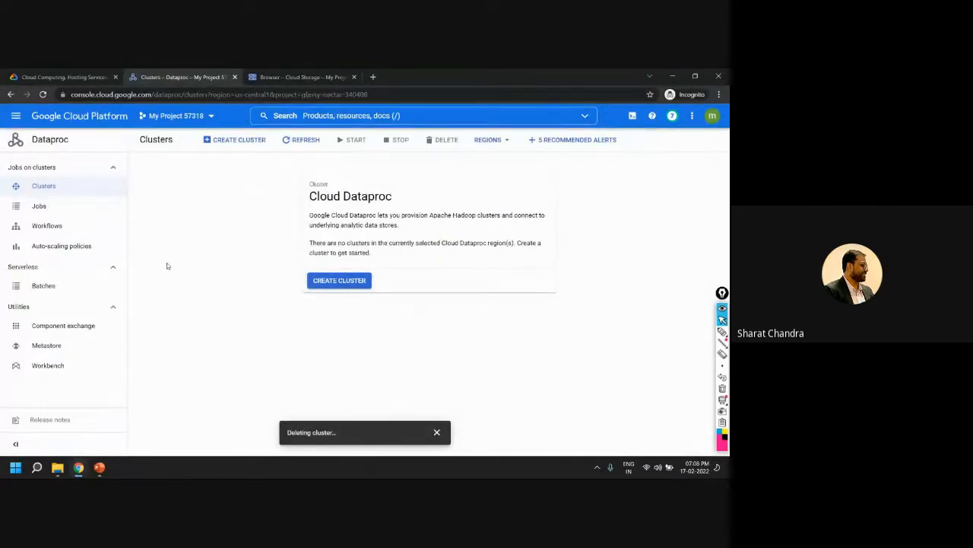
pyautogui.click(436, 432)
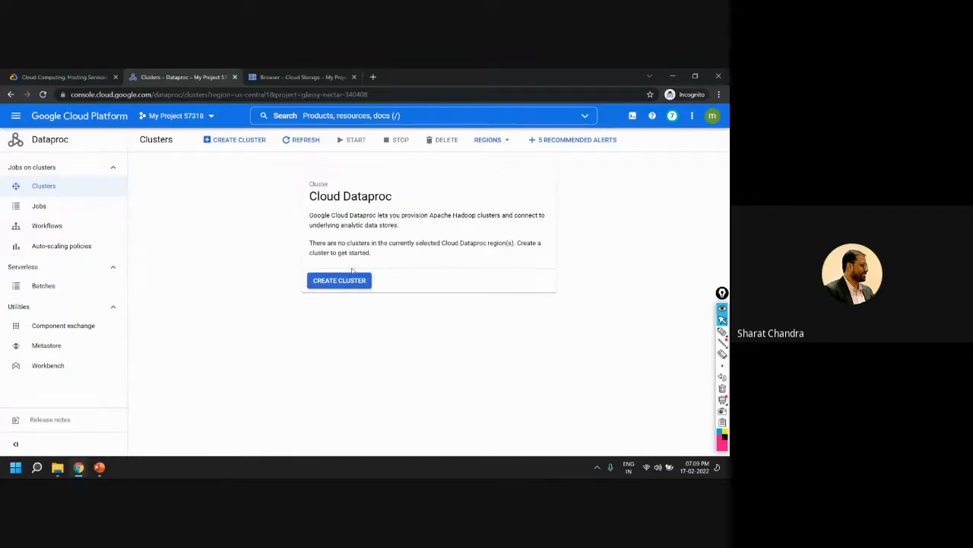
# Switch to the Google Meet call and check the in-call messages, closing them again
pyautogui.moveTo(79, 469)
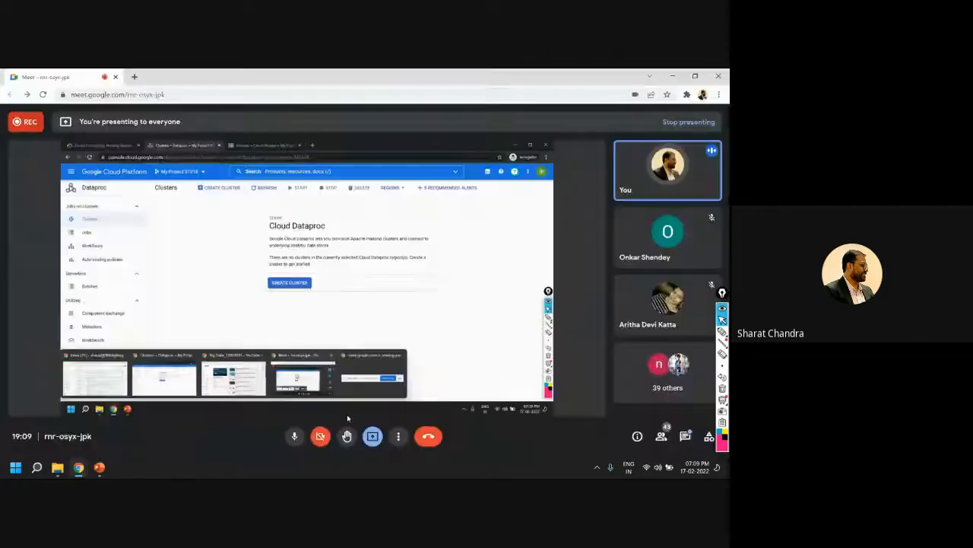
pyautogui.click(354, 417)
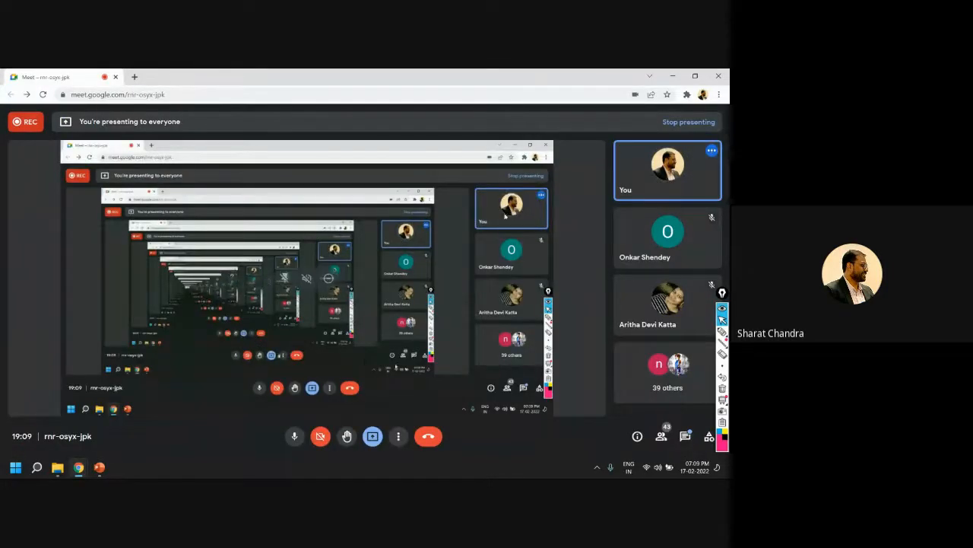
pyautogui.click(685, 436)
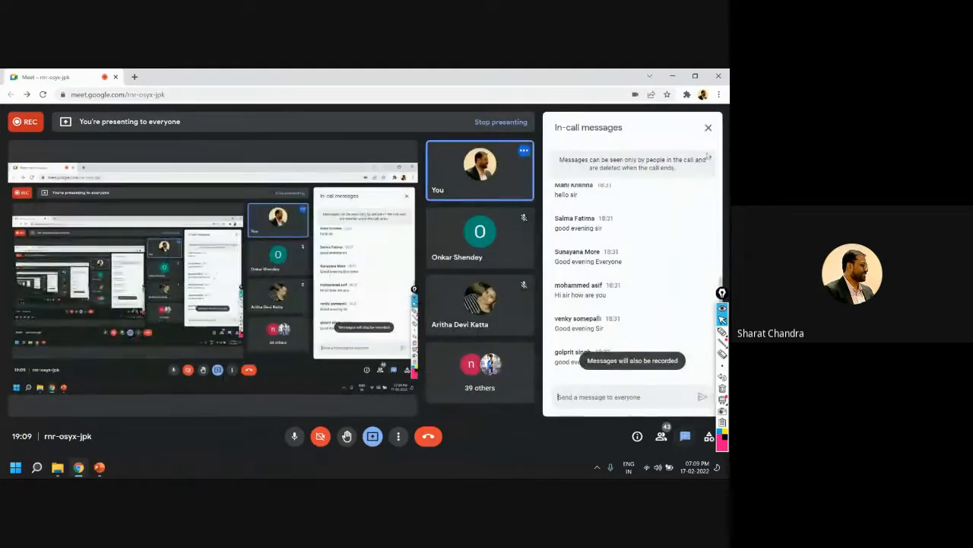
pyautogui.click(708, 128)
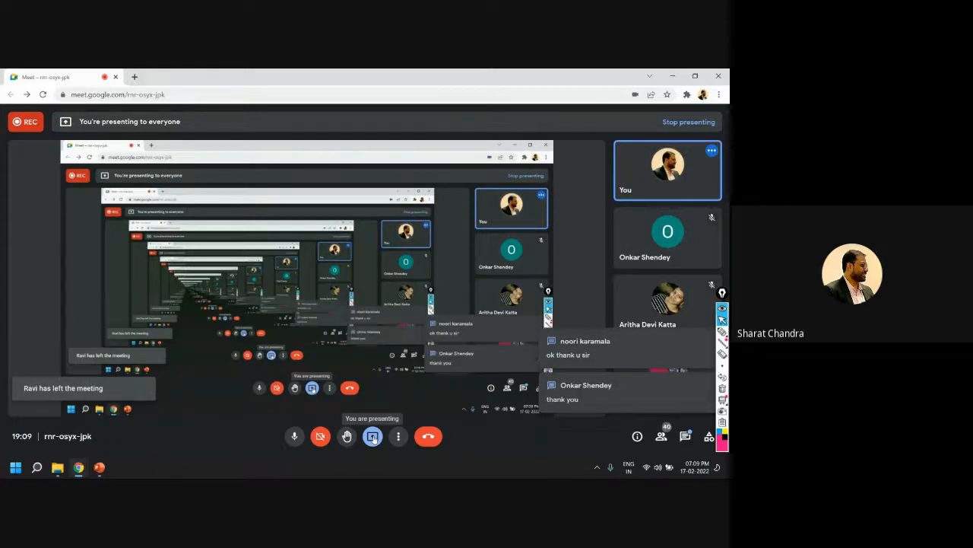
# Stop presenting the screen in the Google Meet call
pyautogui.click(373, 436)
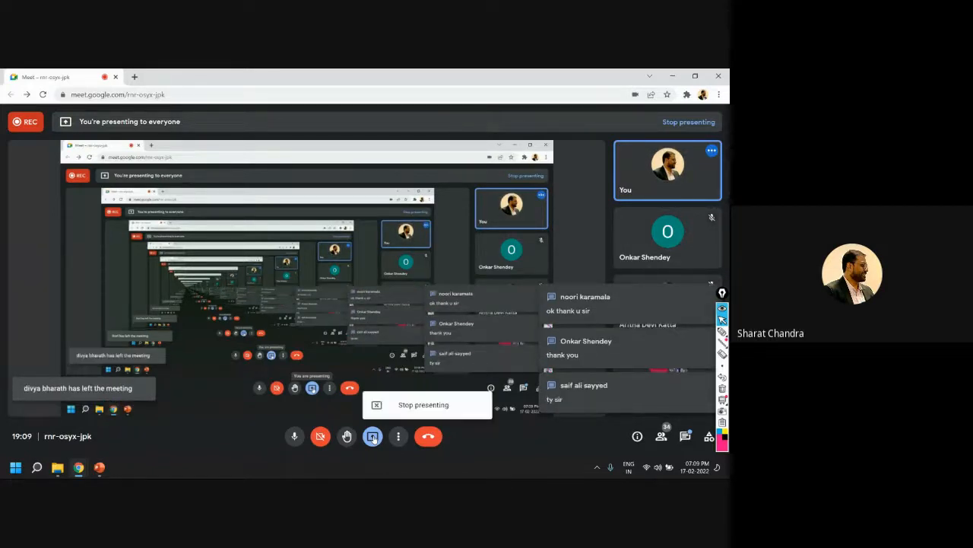
pyautogui.click(411, 405)
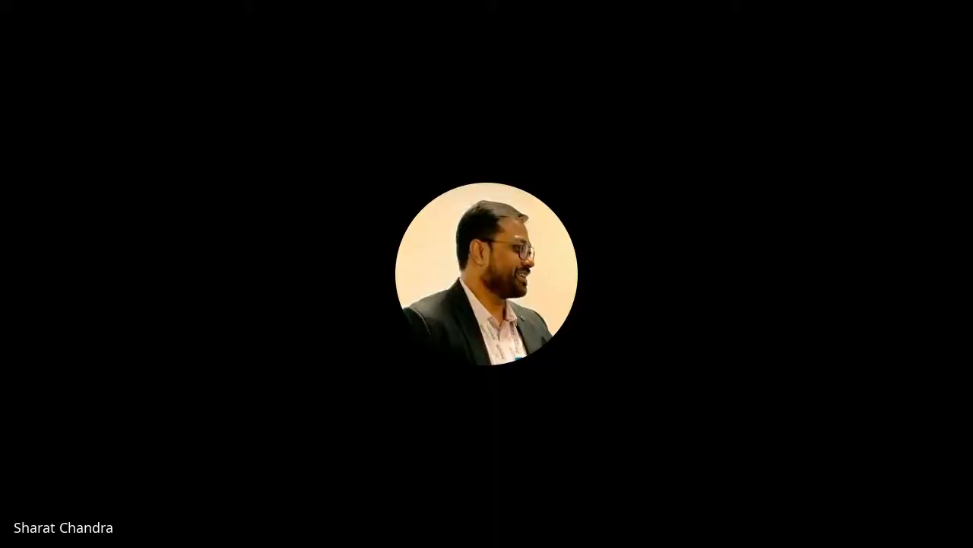